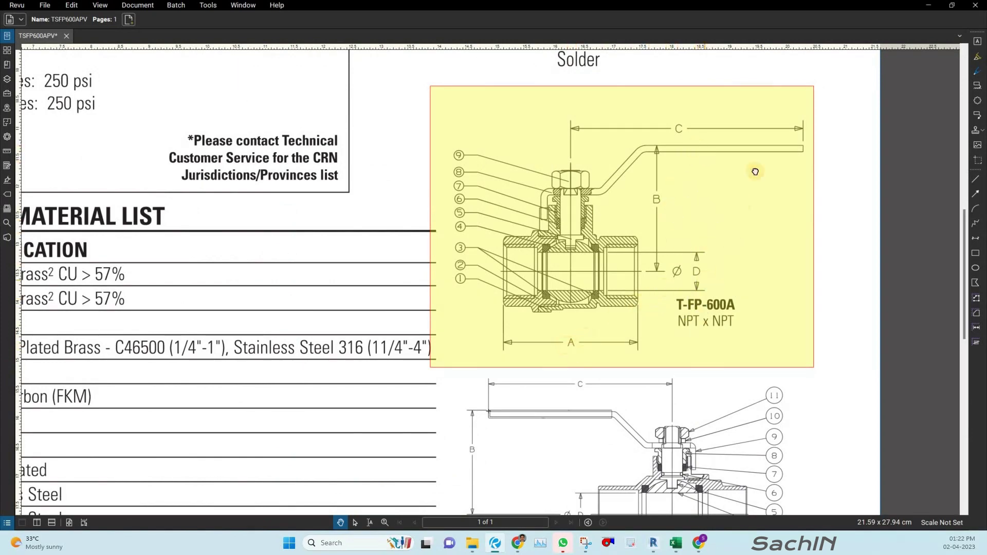
# - Examine the highlighted T-FP-600A dimension columns in the valve datasheet's dimensions table
pyautogui.scroll(-4, 755, 171)
pyautogui.moveTo(405, 401); pyautogui.dragTo(458, 259)
pyautogui.scroll(3, 333, 347)
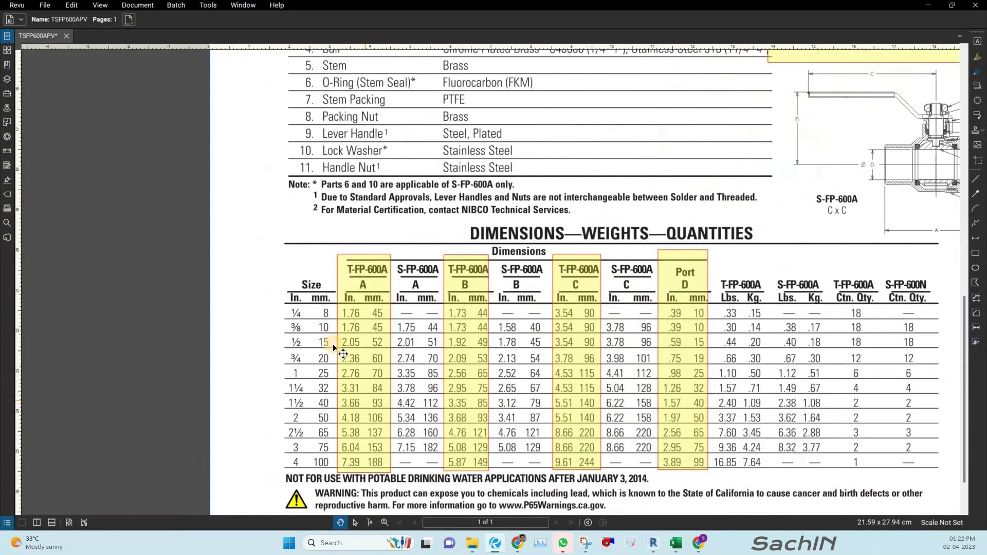
pyautogui.scroll(-2, 332, 344)
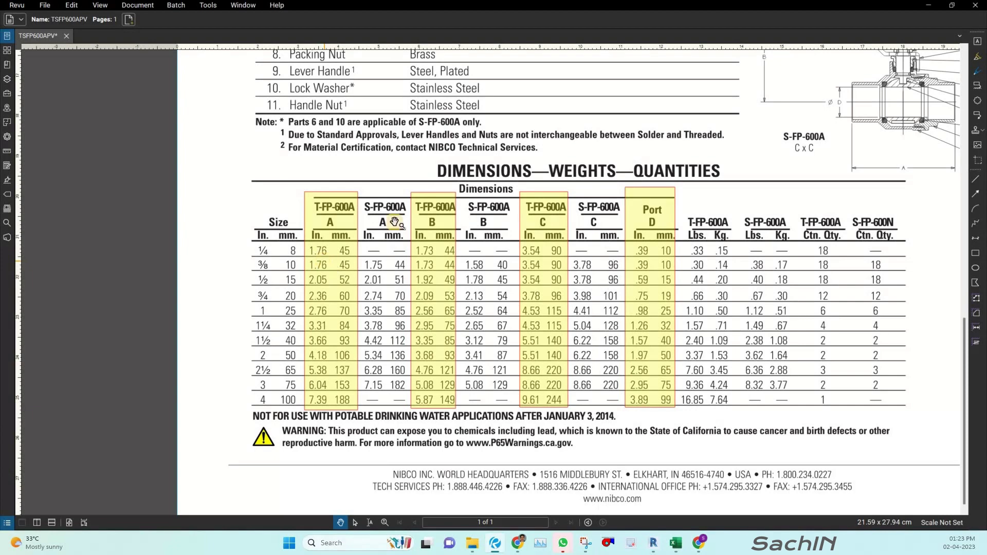
# - Switch to the Miro board and examine the lookup table family overview and the sample CSV table image
pyautogui.click(928, 5)
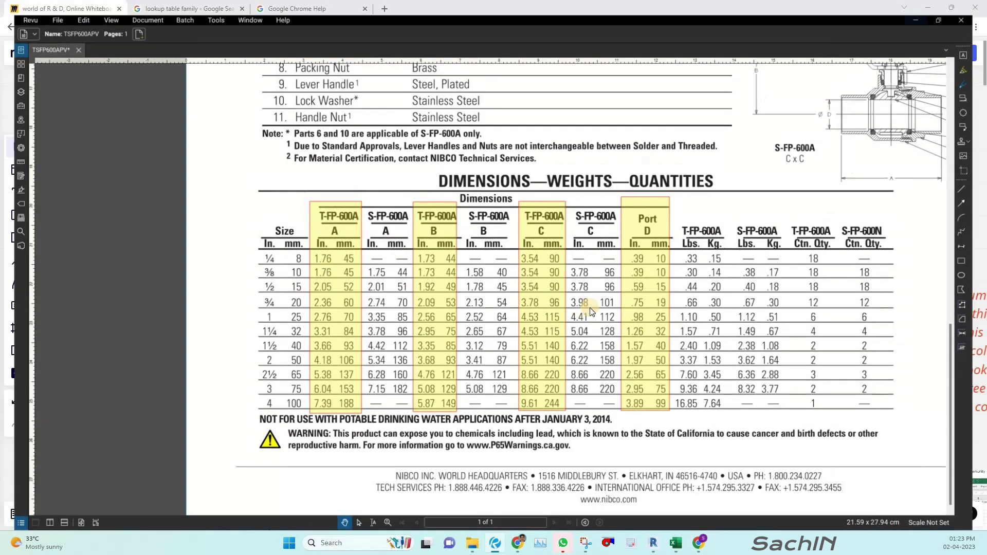
pyautogui.scroll(-4, 615, 265)
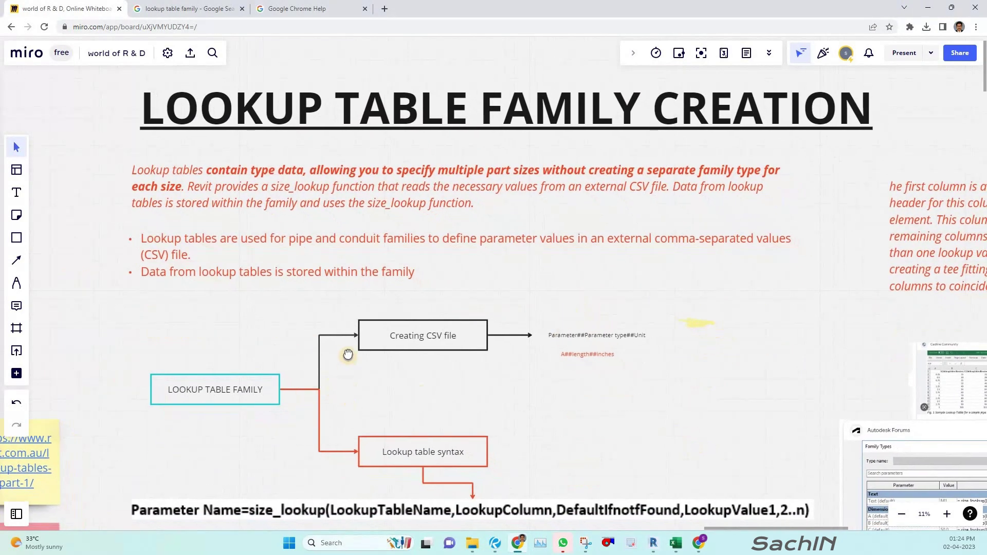
pyautogui.scroll(-2, 348, 355)
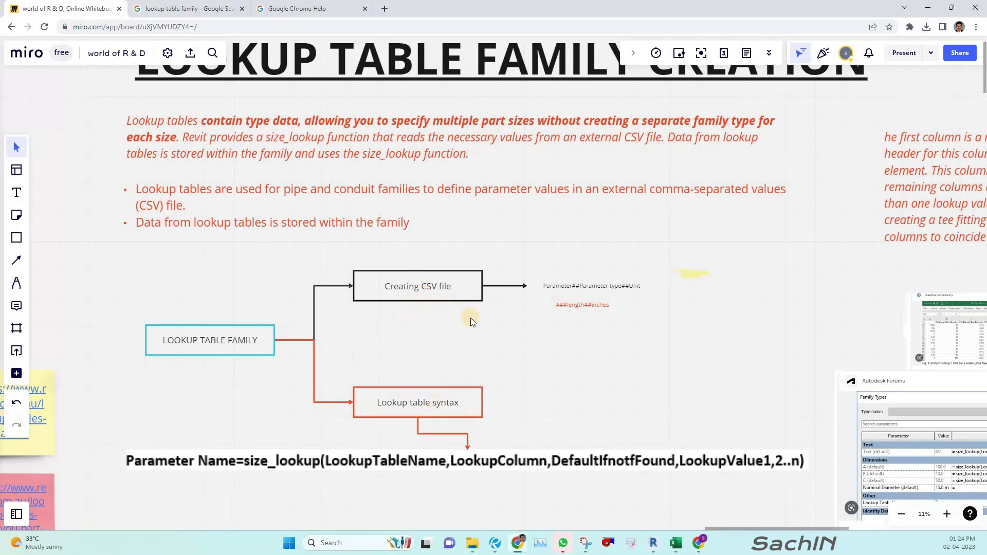
pyautogui.scroll(-2, 447, 399)
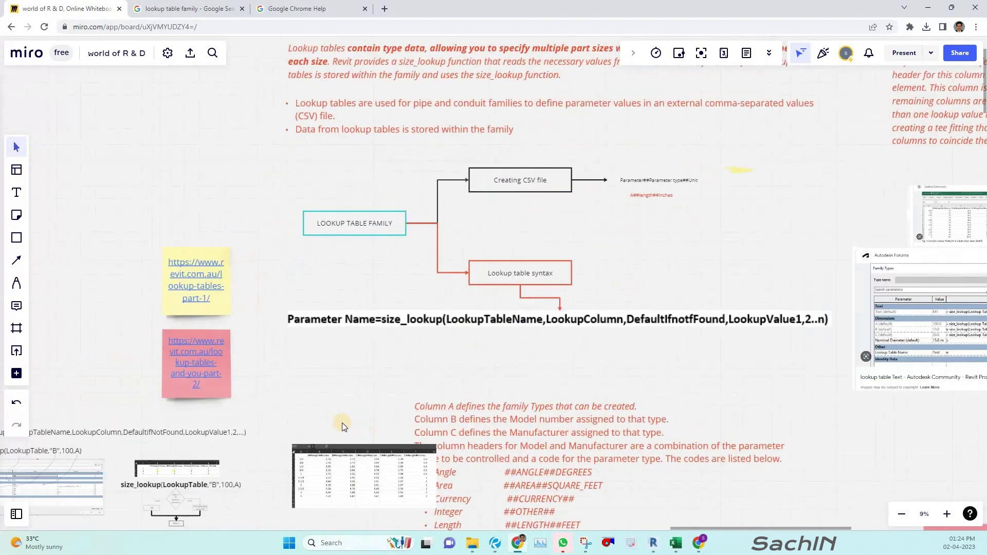
pyautogui.scroll(5, 492, 416)
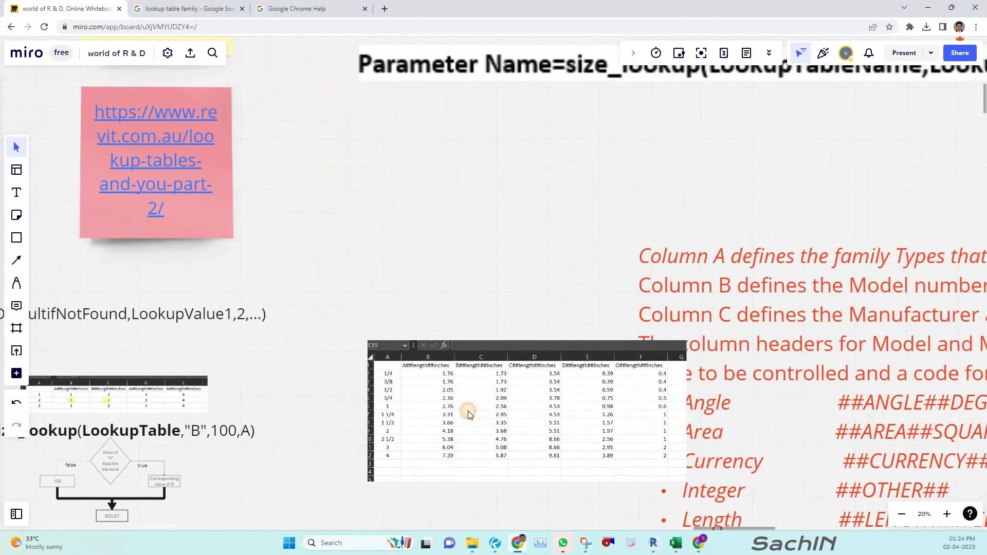
pyautogui.moveTo(468, 415); pyautogui.dragTo(468, 415)
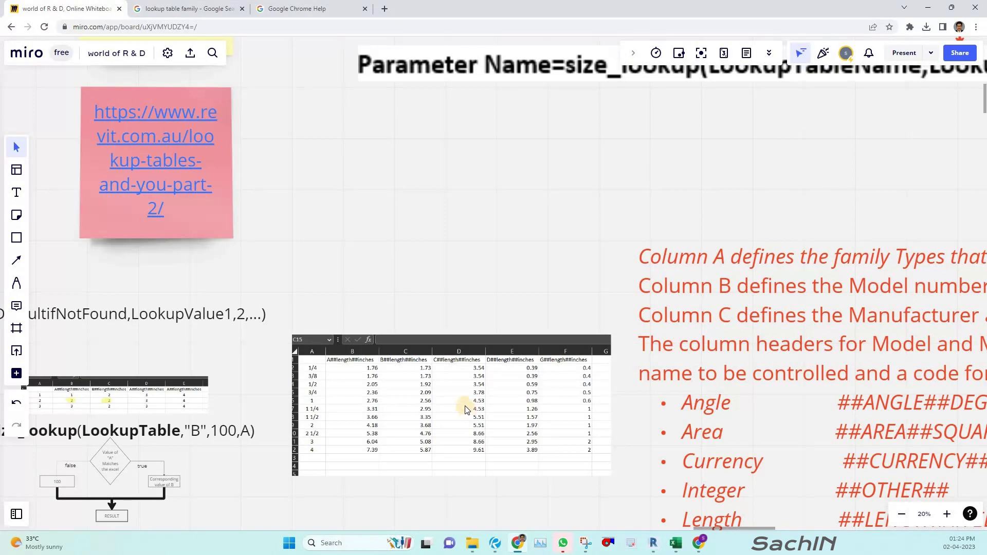
pyautogui.scroll(-5, 681, 381)
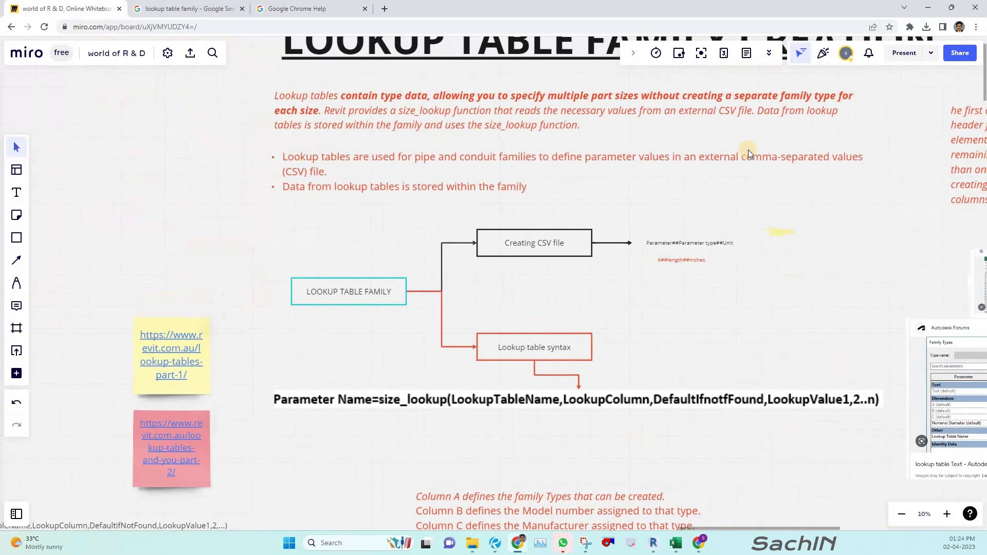
pyautogui.scroll(2, 810, 170)
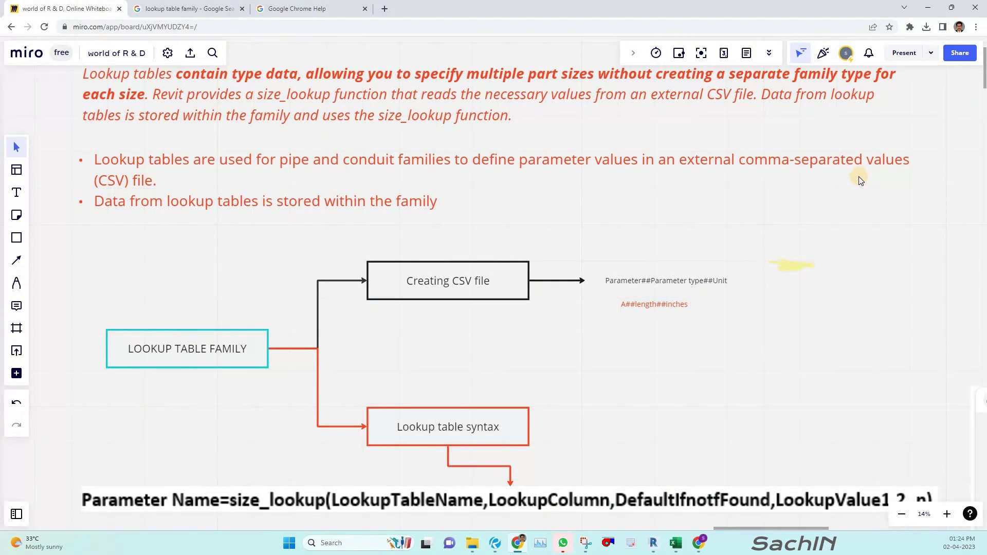
pyautogui.scroll(-3, 681, 233)
pyautogui.scroll(5, 521, 359)
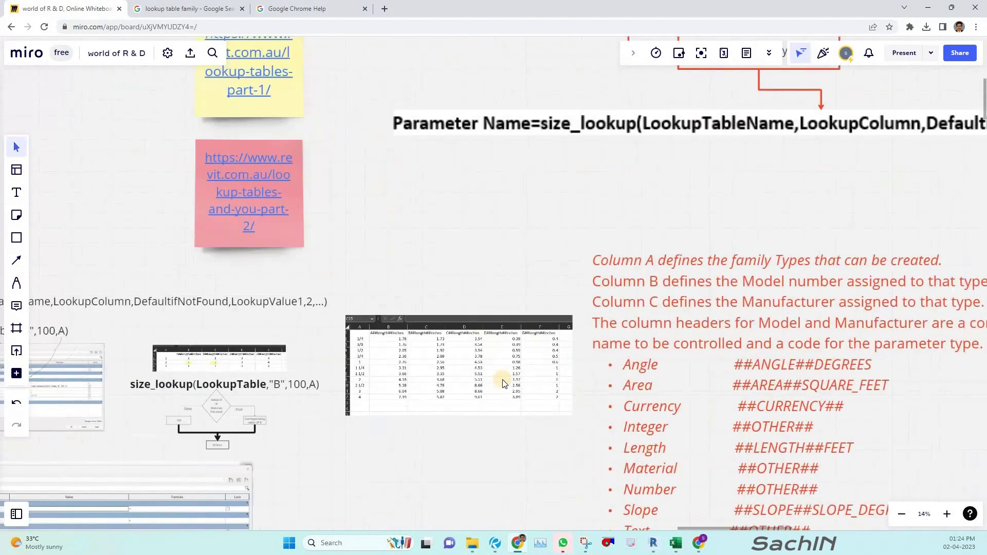
# - Switch to the Valve CSV workbook in Excel and place the Bluebeam Revu valve datasheet beside it
pyautogui.click(676, 542)
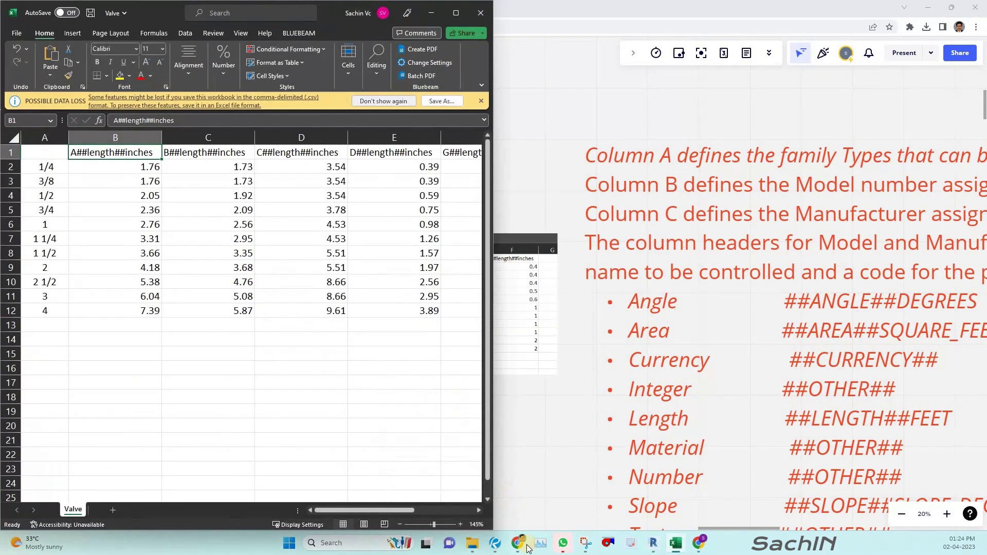
pyautogui.click(495, 544)
pyautogui.moveTo(540, 5); pyautogui.dragTo(986, 212)
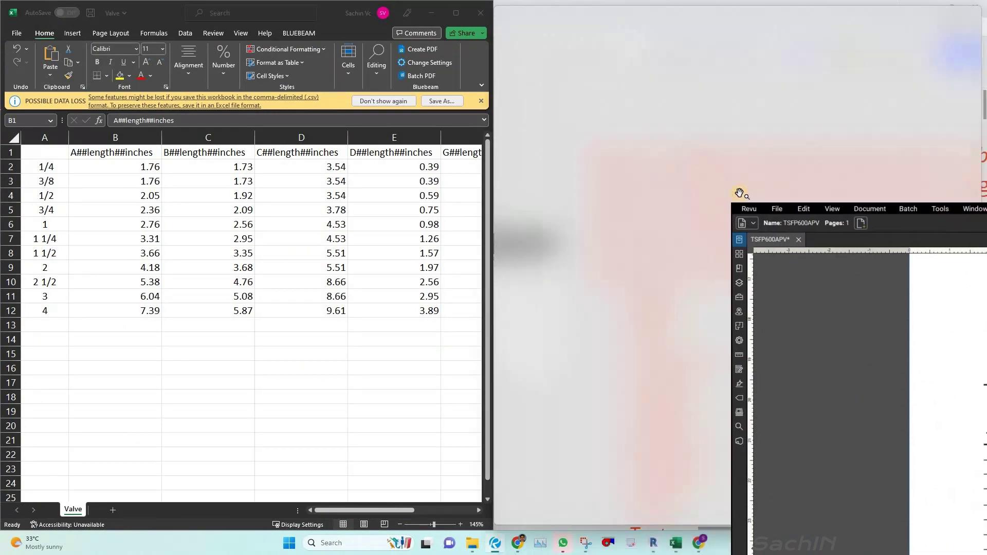
pyautogui.scroll(-9, 704, 198)
pyautogui.moveTo(848, 144); pyautogui.dragTo(714, 231, button='middle')
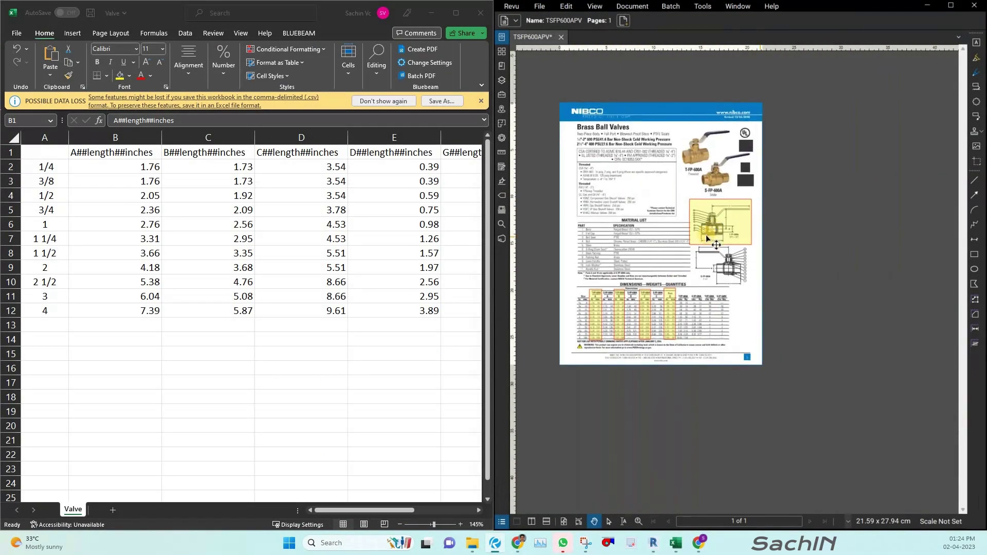
# - Compare the datasheet's T-FP-600A drawing and dimensions table with the values in the Valve CSV
pyautogui.scroll(5, 715, 230)
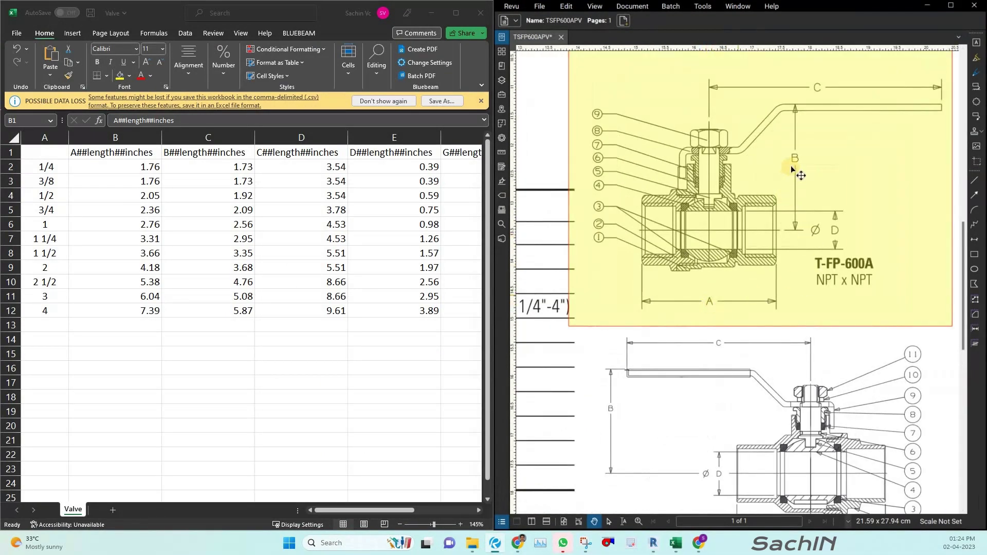
pyautogui.scroll(-3, 823, 243)
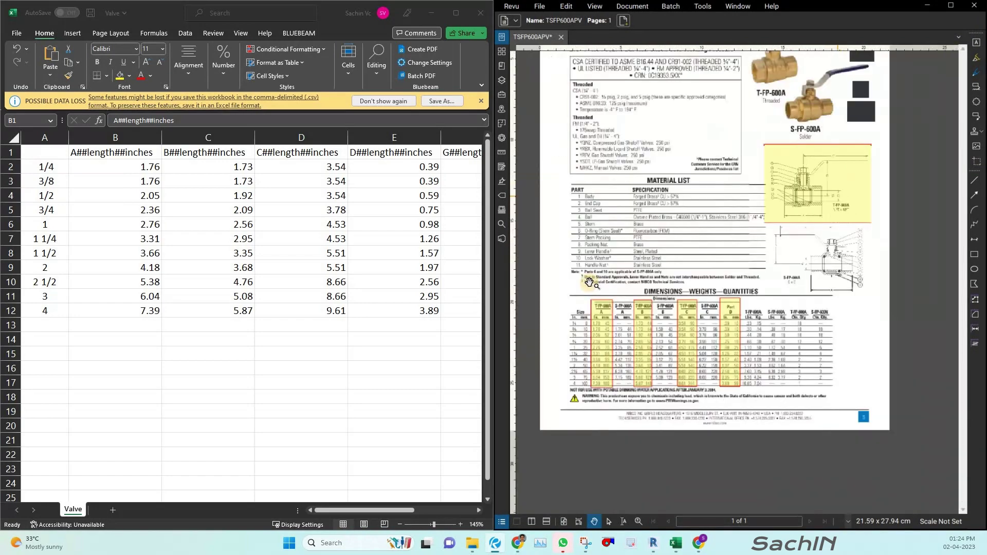
pyautogui.scroll(5, 717, 274)
pyautogui.moveTo(679, 279); pyautogui.dragTo(667, 281, button='middle')
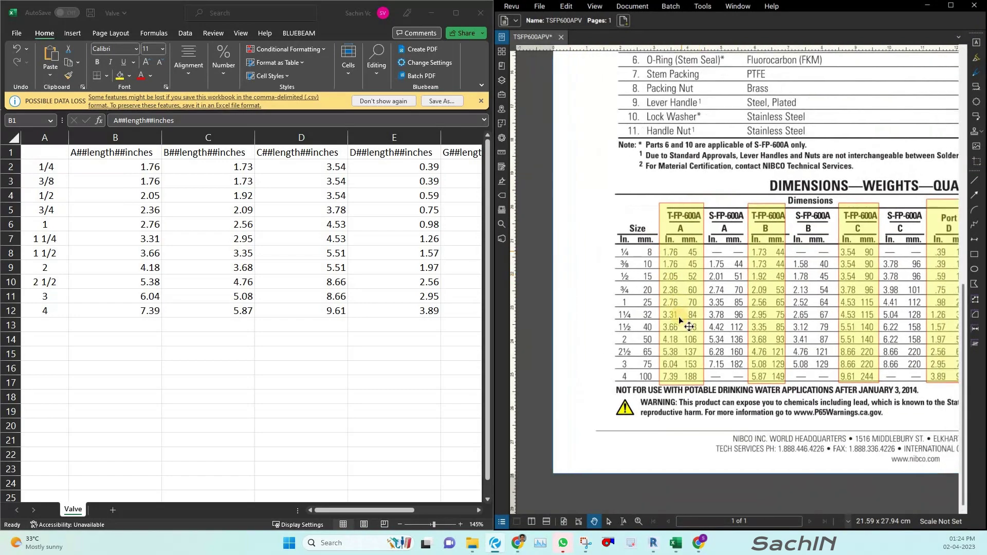
pyautogui.scroll(-2, 786, 340)
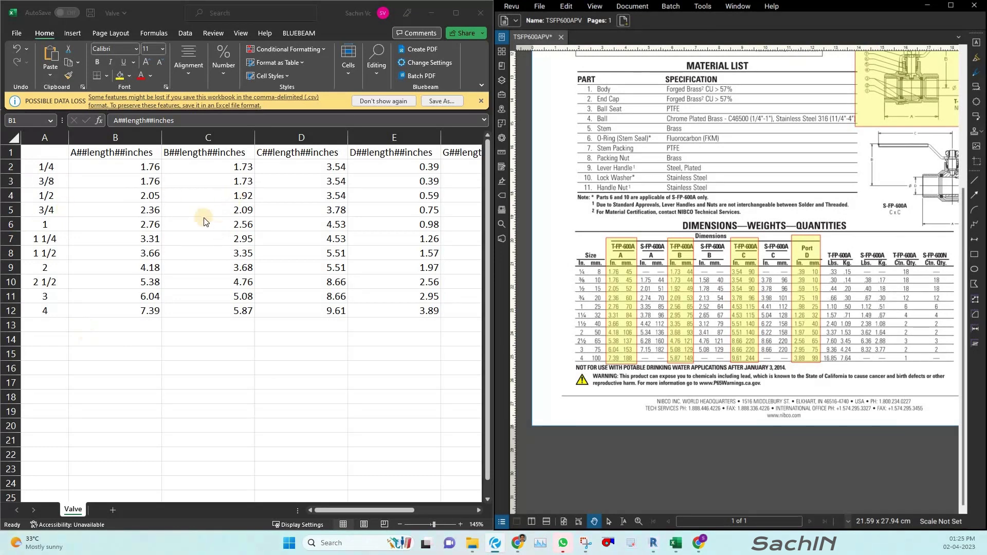
# - Review the size and dimension columns of the Valve sheet and fill header cell B1 with yellow
pyautogui.click(133, 153)
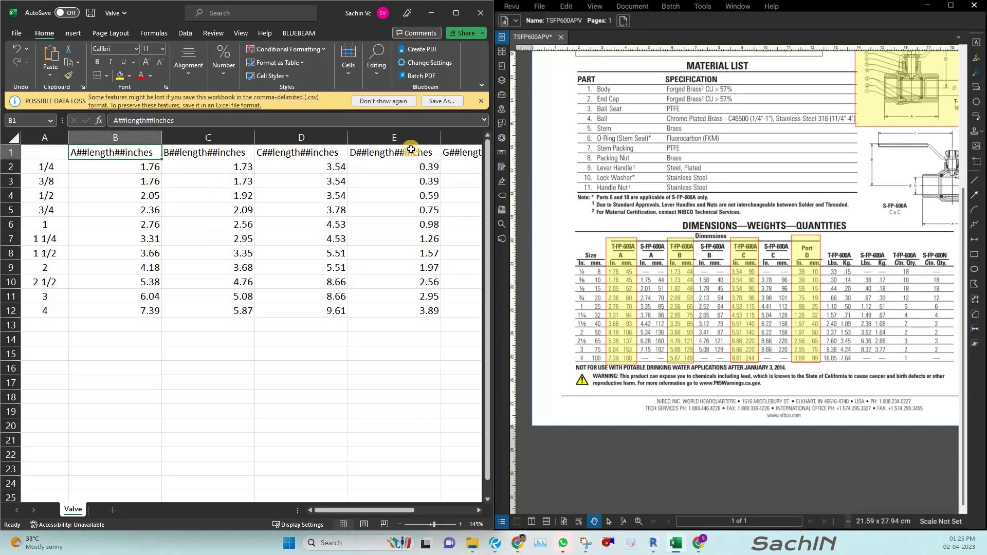
pyautogui.click(44, 136)
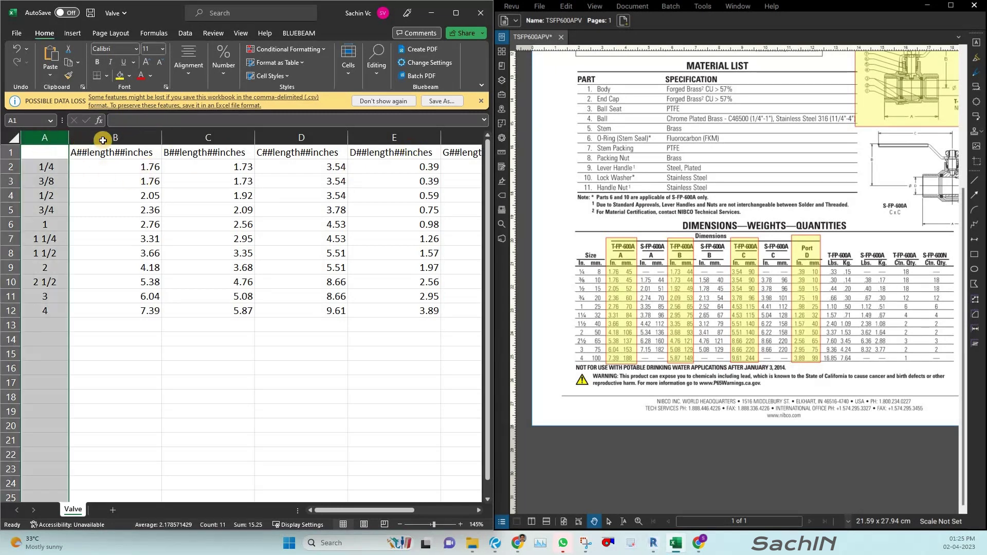
pyautogui.click(146, 137)
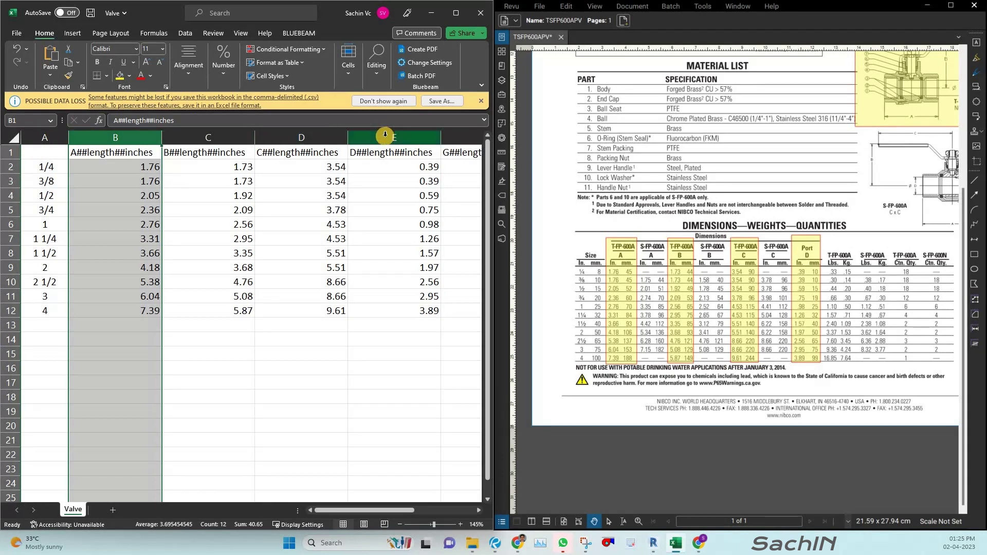
pyautogui.click(208, 353)
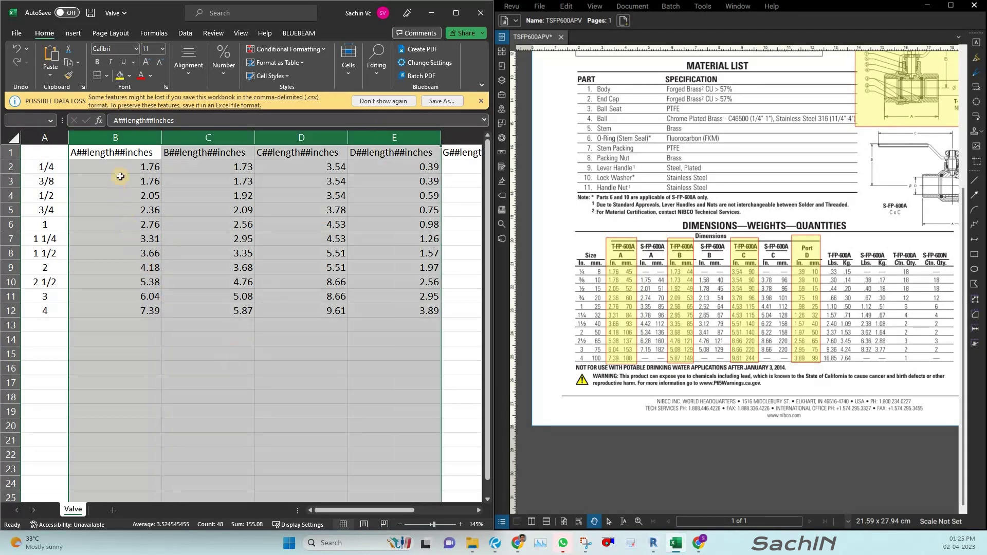
pyautogui.click(109, 152)
pyautogui.click(119, 76)
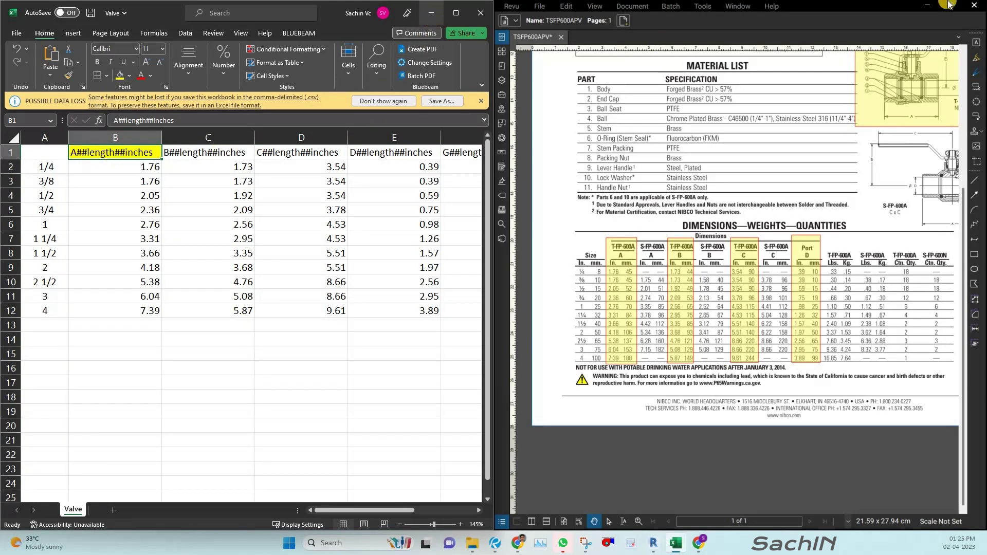
# - Return to the Miro board and examine the CSV header format Parameter##Parameter type##Unit with its A##length##inches example
pyautogui.click(430, 13)
pyautogui.moveTo(256, 412); pyautogui.dragTo(653, 408)
pyautogui.scroll(-4, 506, 355)
pyautogui.moveTo(708, 215); pyautogui.dragTo(206, 466, button='middle')
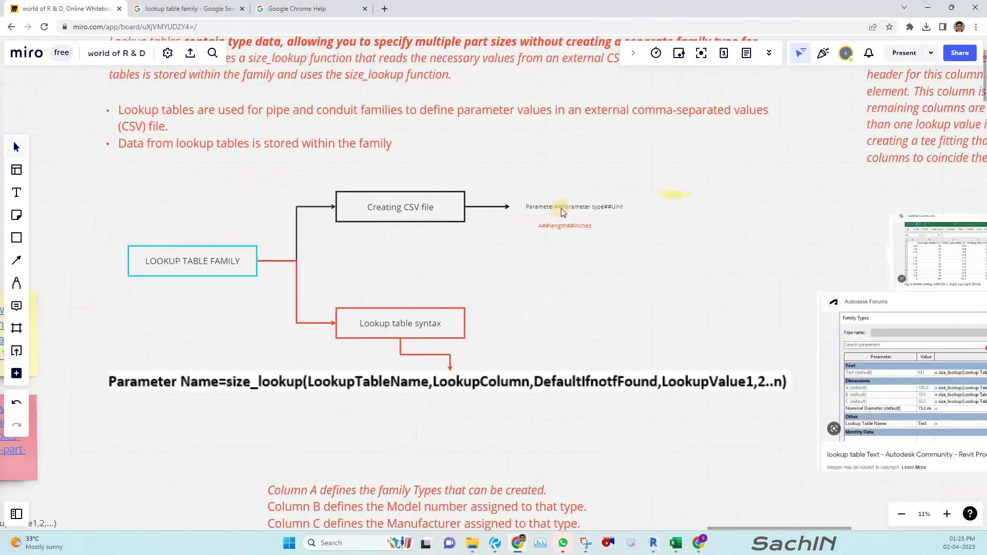
pyautogui.scroll(4, 560, 208)
pyautogui.scroll(5, 531, 277)
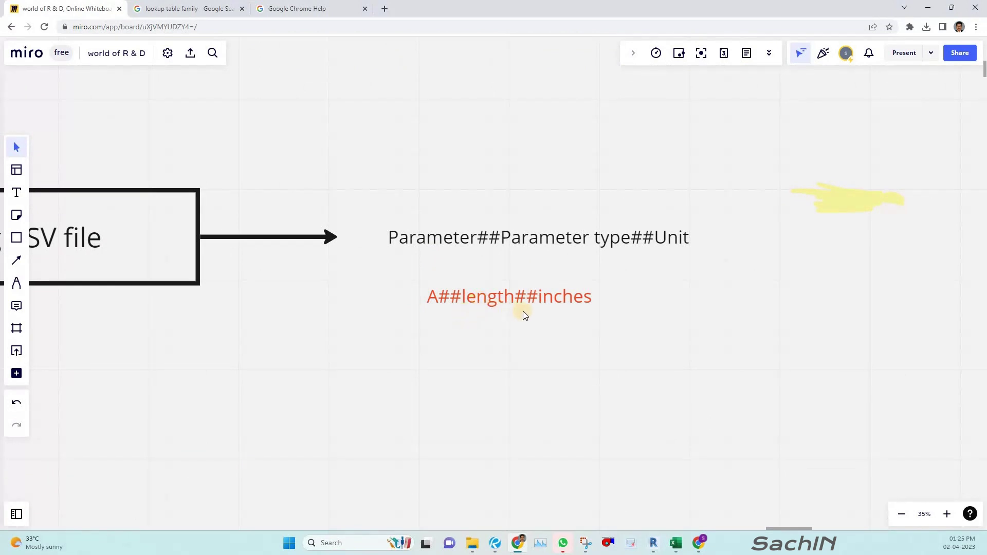
# - Examine the board's list of column header codes for each parameter type, from Angle to Yes/No
pyautogui.scroll(-2, 520, 190)
pyautogui.scroll(-6, 467, 335)
pyautogui.moveTo(435, 381); pyautogui.dragTo(474, 124, button='middle')
pyautogui.scroll(4, 467, 329)
pyautogui.moveTo(429, 309); pyautogui.dragTo(431, 296, button='middle')
pyautogui.scroll(-2, 430, 294)
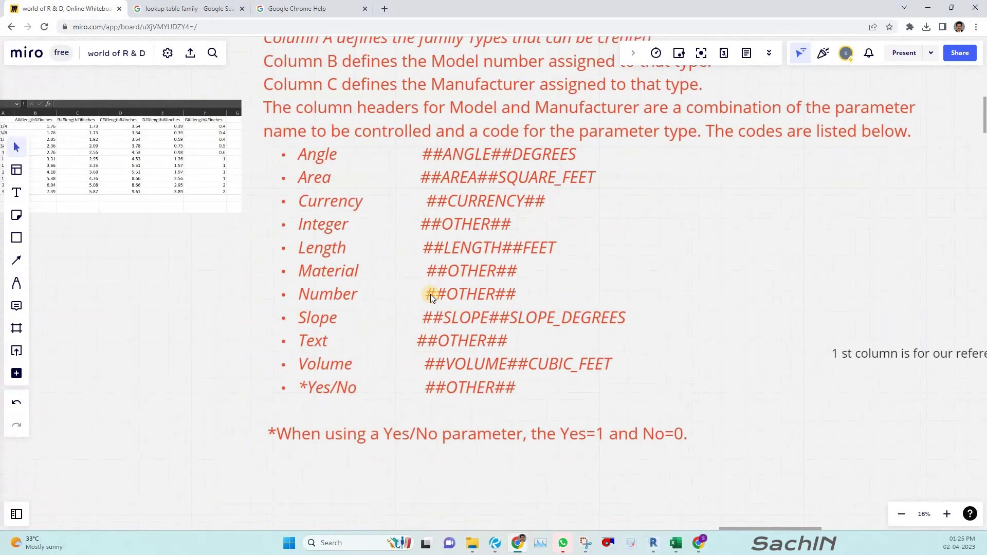
pyautogui.scroll(1, 431, 297)
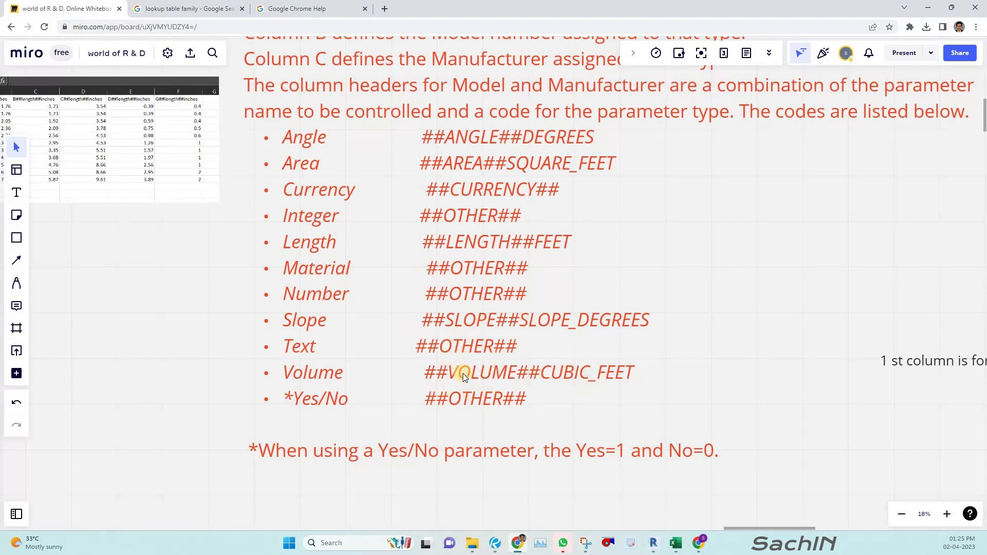
# - Examine the headers and size column in the board's sample CSV table image
pyautogui.moveTo(286, 174); pyautogui.dragTo(339, 201, button='middle')
pyautogui.scroll(2, 339, 202)
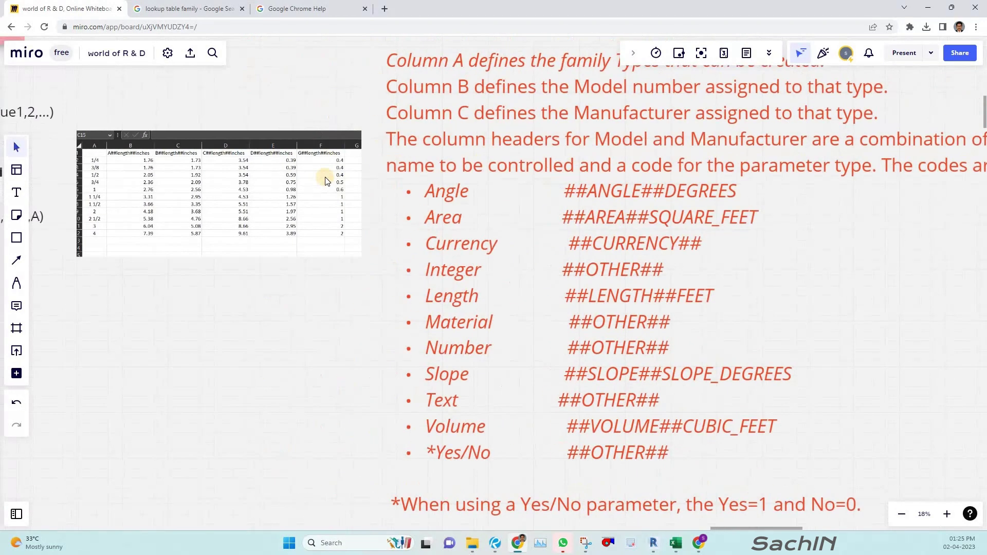
pyautogui.hscroll(-2, 226, 198)
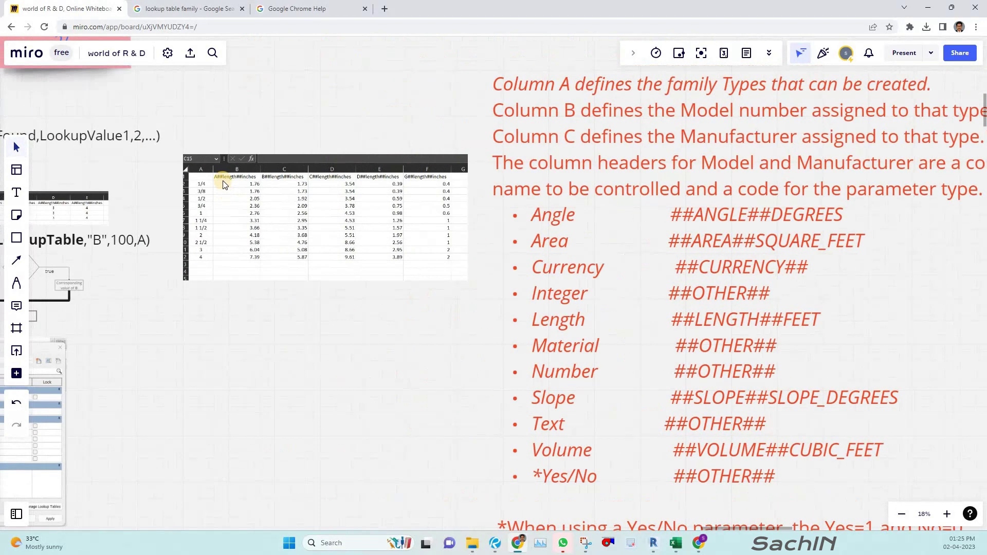
pyautogui.keyDown('ctrl'); pyautogui.scroll(3, 213, 183); pyautogui.keyUp('ctrl')
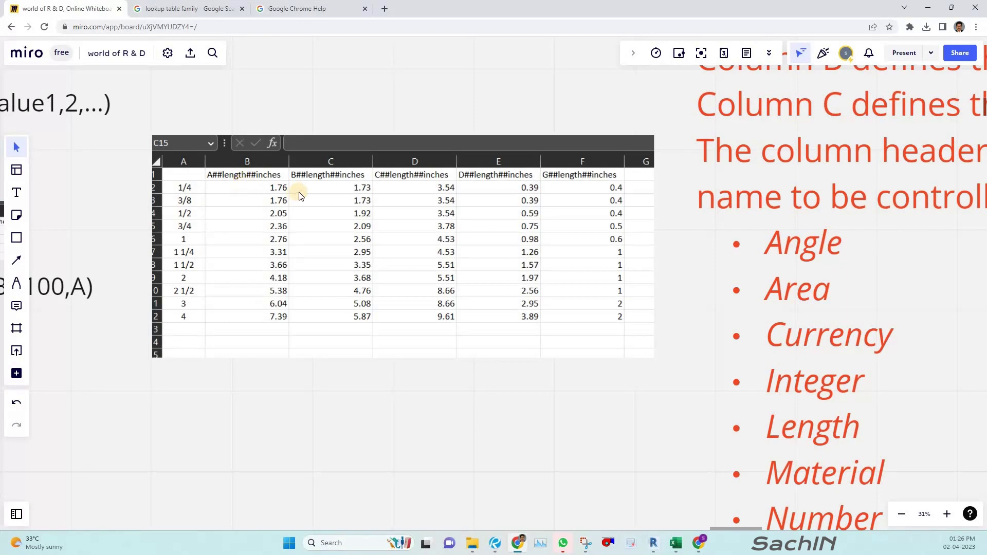
# - Examine the size_lookup syntax on the board and the Family Types example that uses its formulas
pyautogui.moveTo(417, 194); pyautogui.dragTo(403, 220, button='middle')
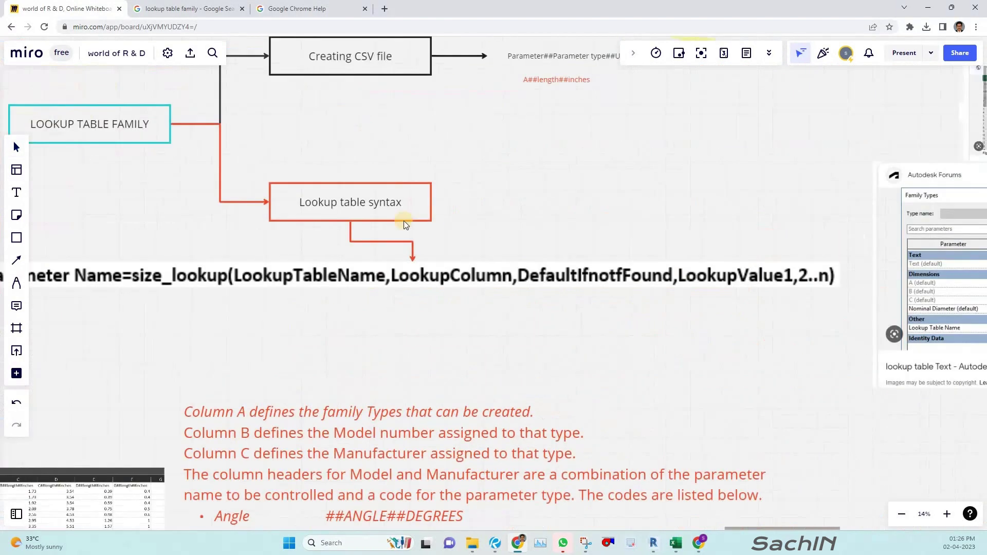
pyautogui.moveTo(344, 67); pyautogui.dragTo(377, 179, button='middle')
pyautogui.scroll(3, 377, 179)
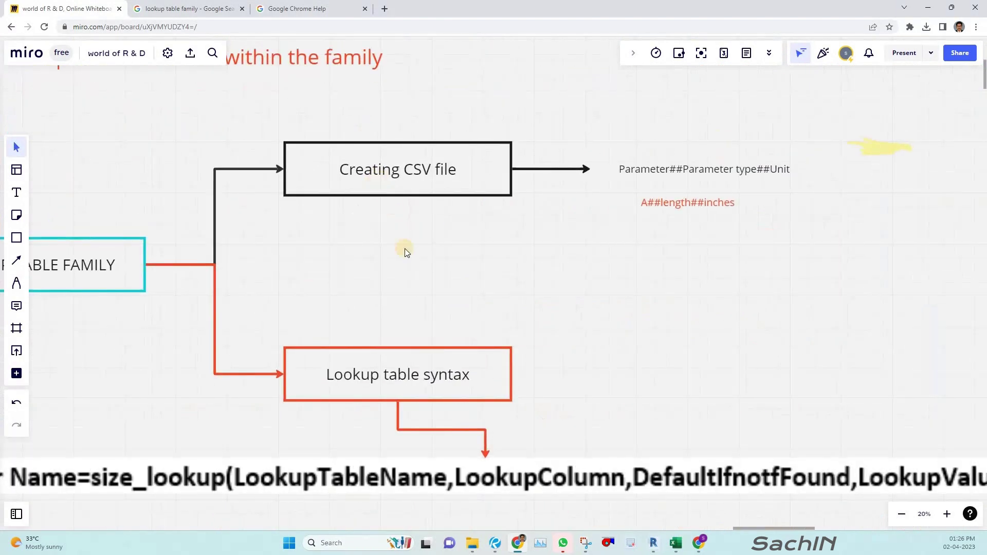
pyautogui.moveTo(445, 300); pyautogui.dragTo(546, 192, button='middle')
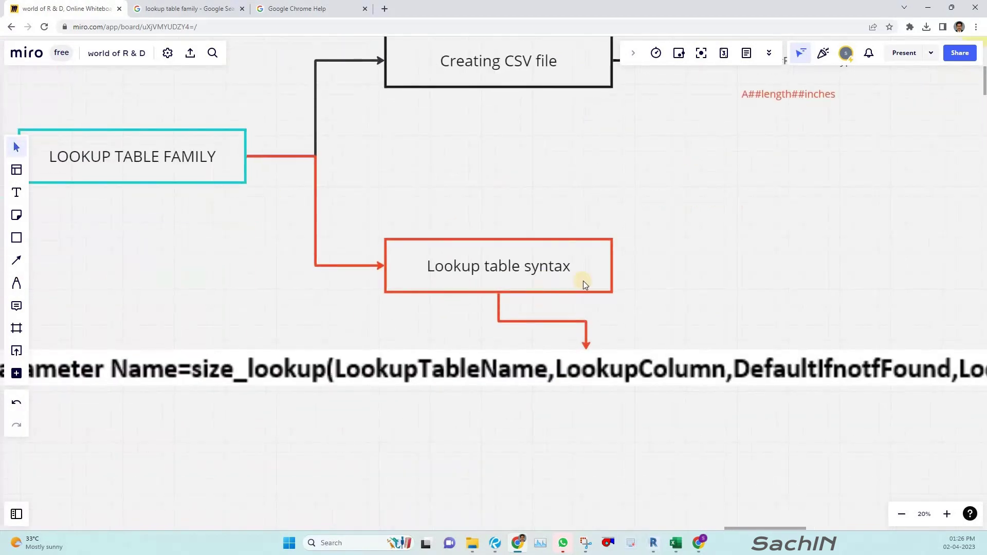
pyautogui.scroll(-5, 521, 333)
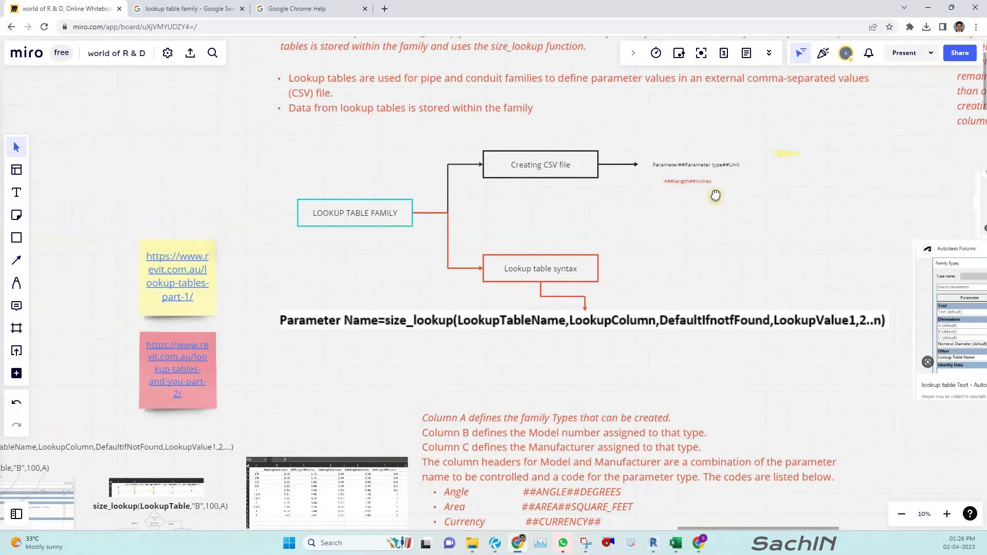
pyautogui.hscroll(-5, 630, 269)
pyautogui.scroll(-5, 630, 270)
pyautogui.scroll(5, 366, 378)
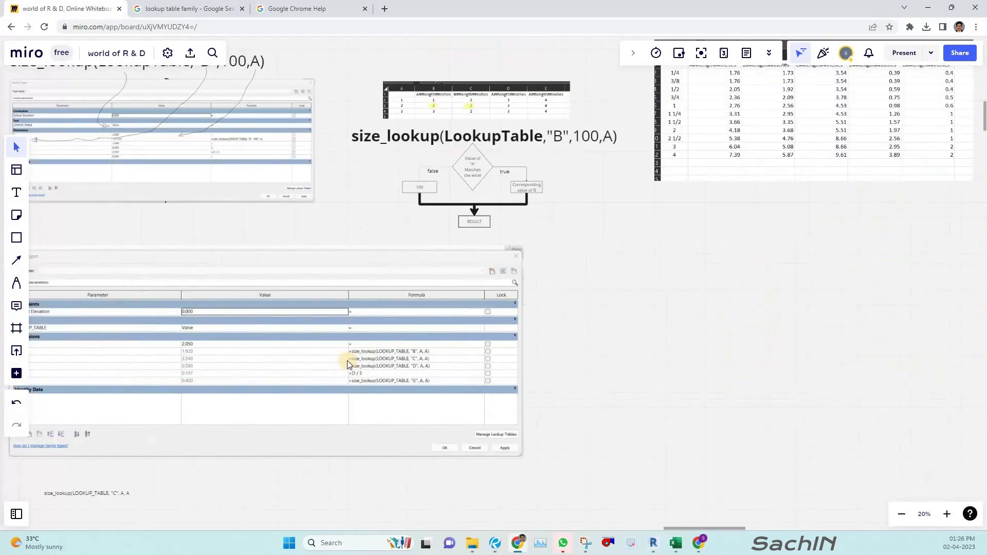
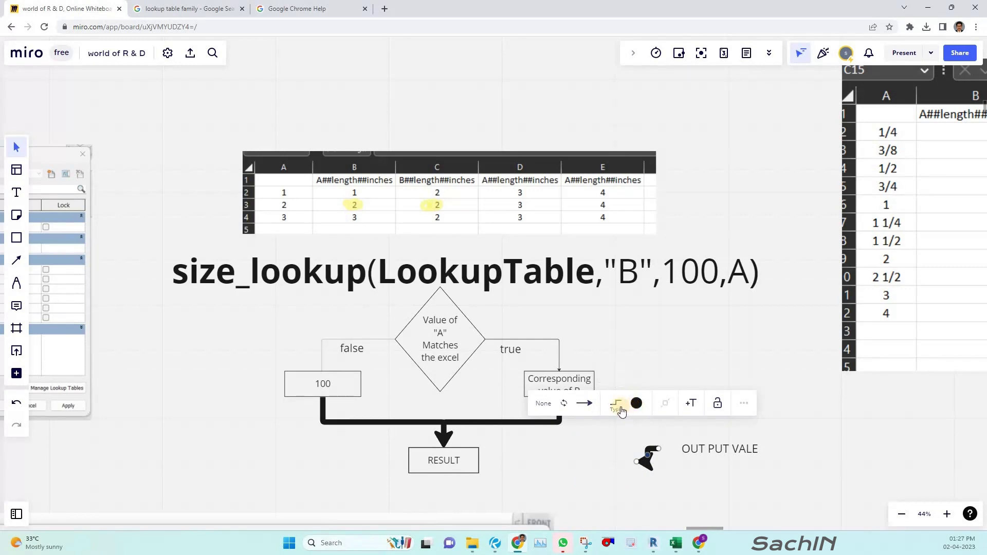
# - Point the elbow arrow at the "B" argument of the bold size_lookup formula and correct its label to OUTPUT VALE
pyautogui.click(617, 404)
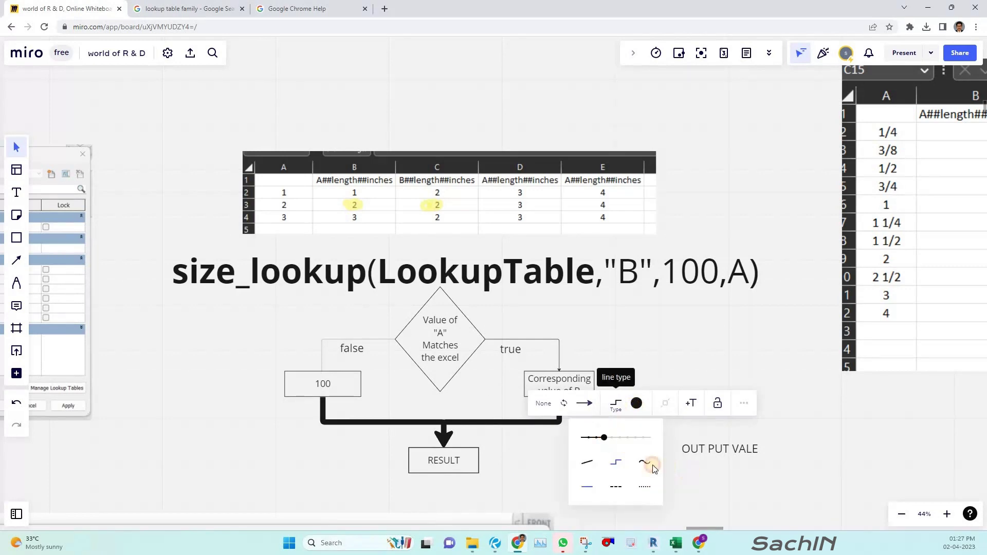
pyautogui.click(640, 461)
pyautogui.moveTo(646, 355); pyautogui.dragTo(631, 302)
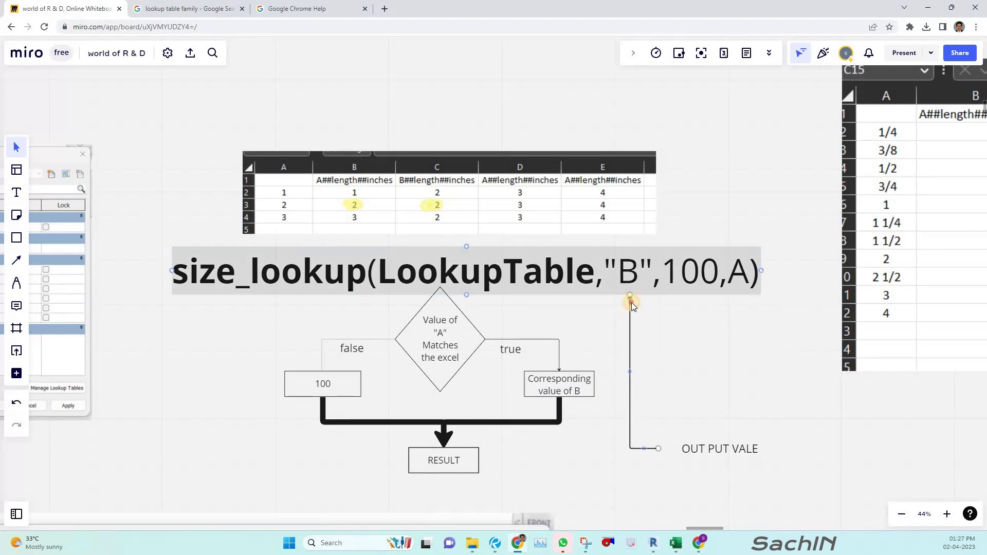
pyautogui.click(680, 427)
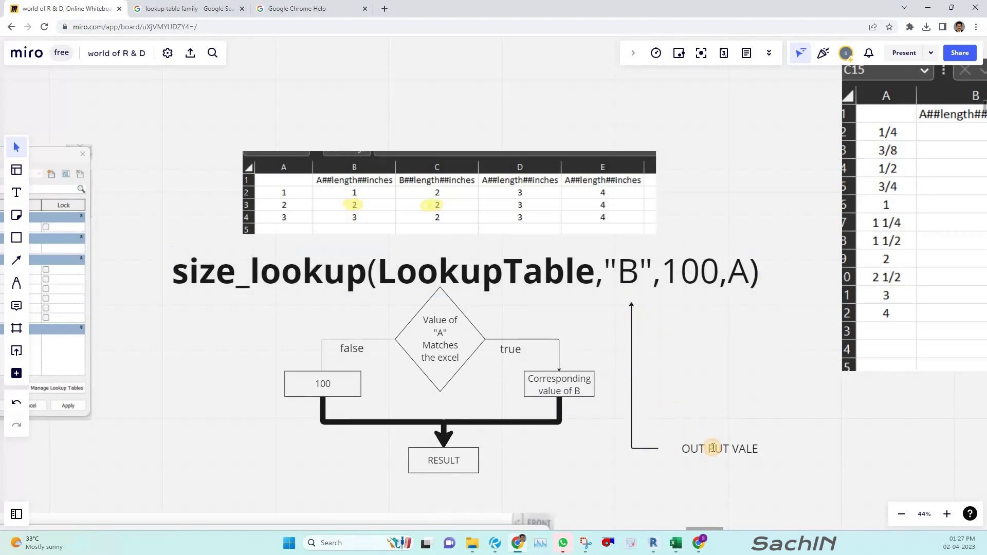
pyautogui.doubleClick(710, 451)
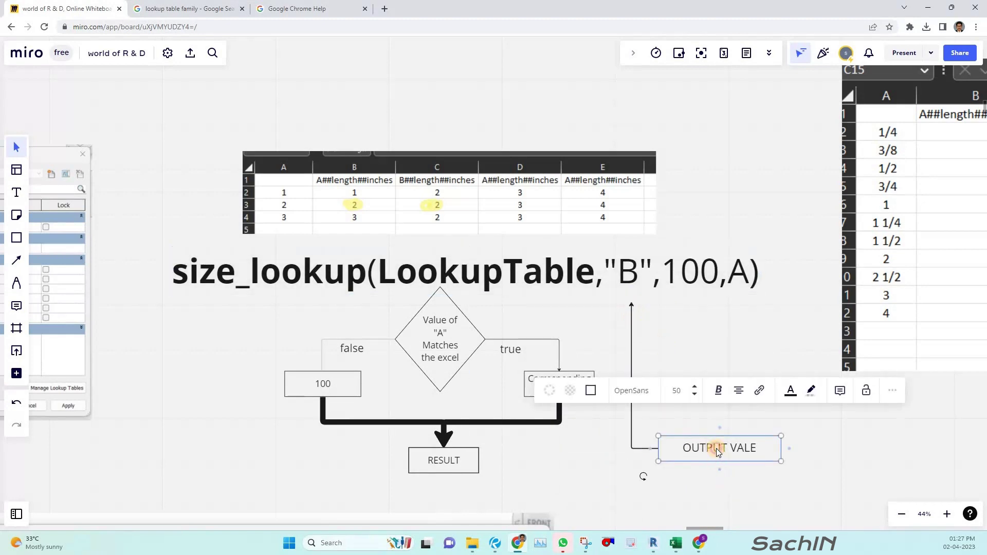
pyautogui.click(717, 448)
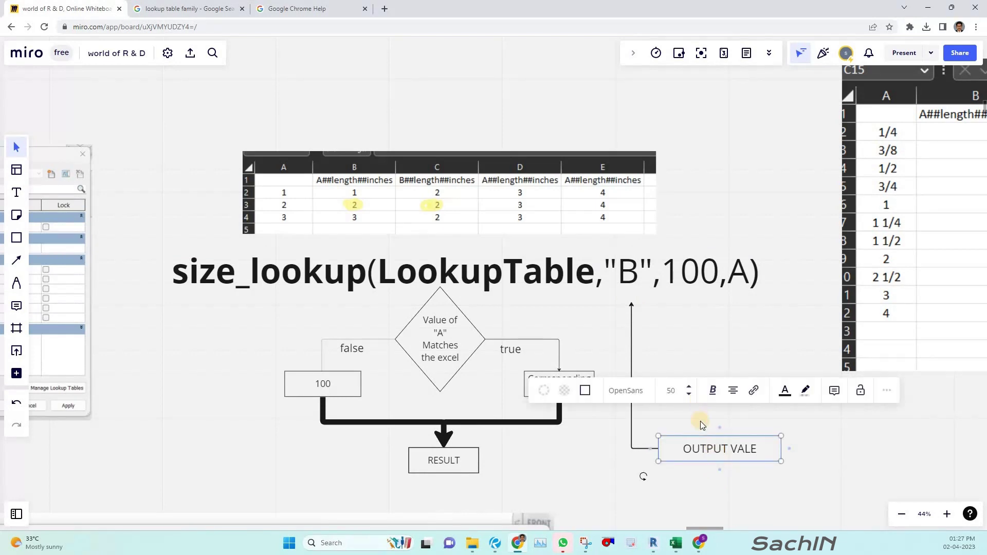
# - Duplicate the OUTPUT VALE label, place the copy just above it and replace its text with IF THE CONDITION F
pyautogui.hotkey('ctrl', 'c')
pyautogui.hotkey('ctrl', 'v')
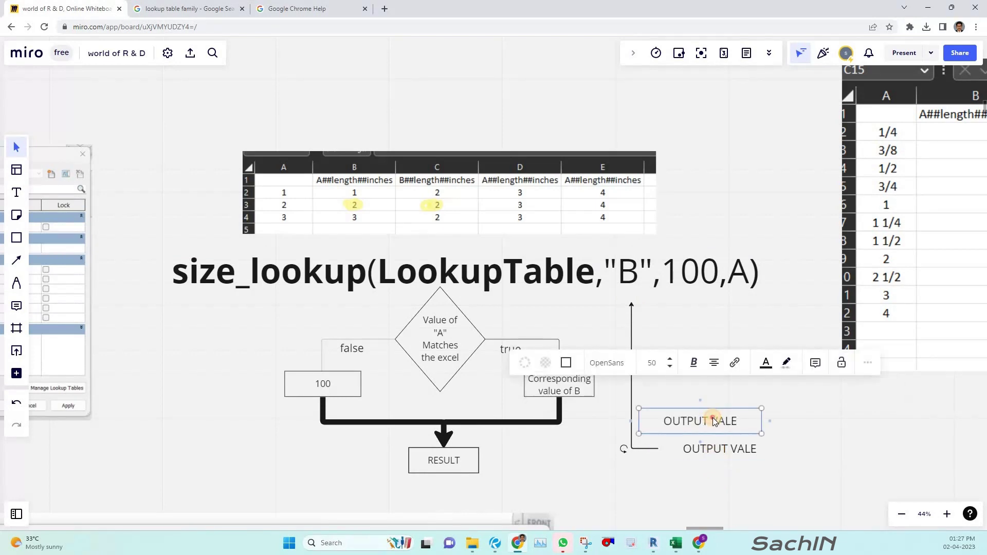
pyautogui.click(711, 417)
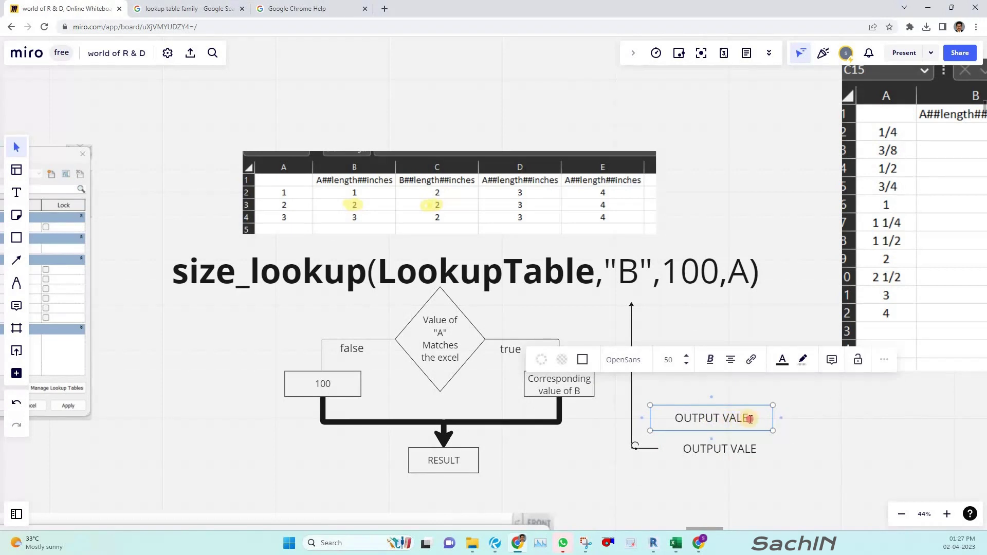
pyautogui.moveTo(719, 417); pyautogui.dragTo(673, 414)
pyautogui.tripleClick(673, 414)
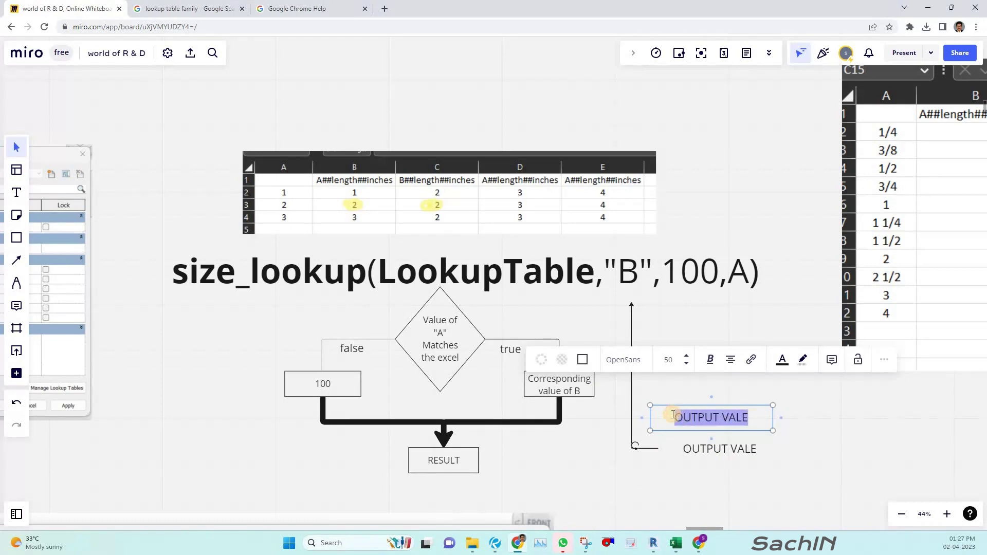
pyautogui.press('BackSpace')
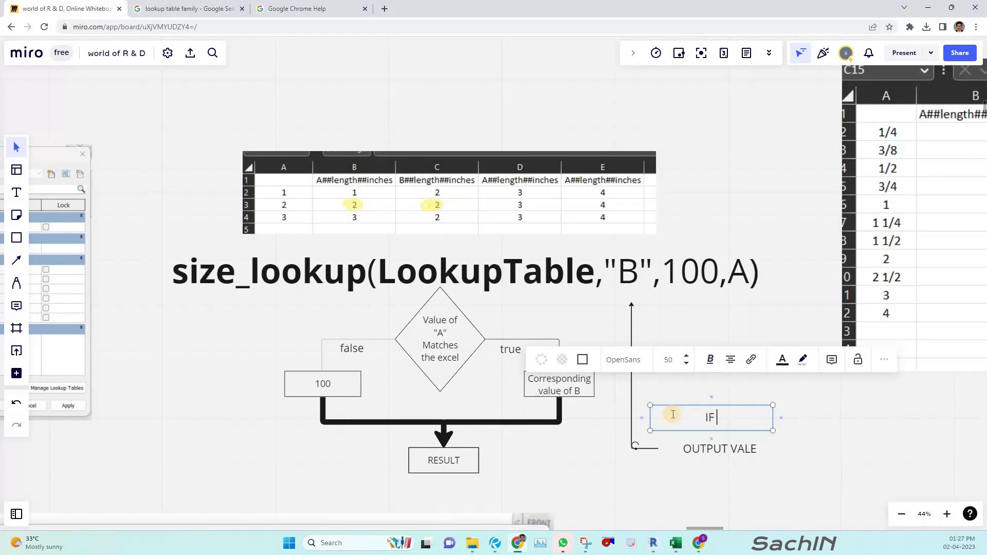
pyautogui.write('IF THE CONDITION ')
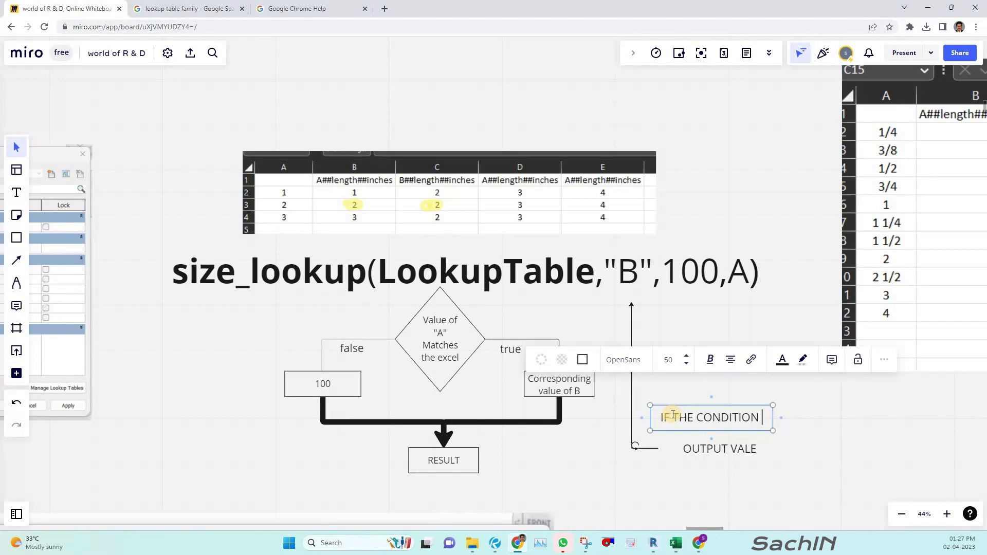
pyautogui.write('F')
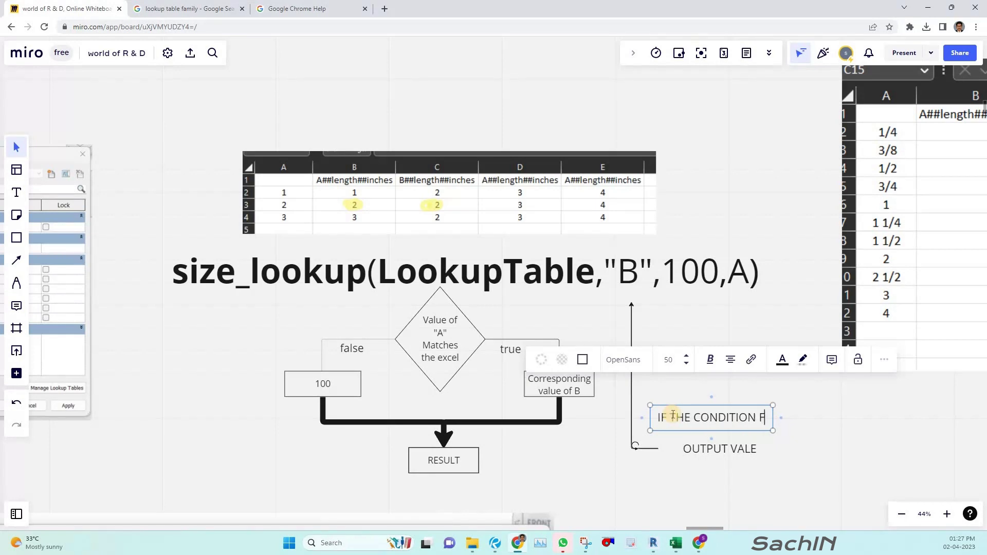
pyautogui.click(752, 428)
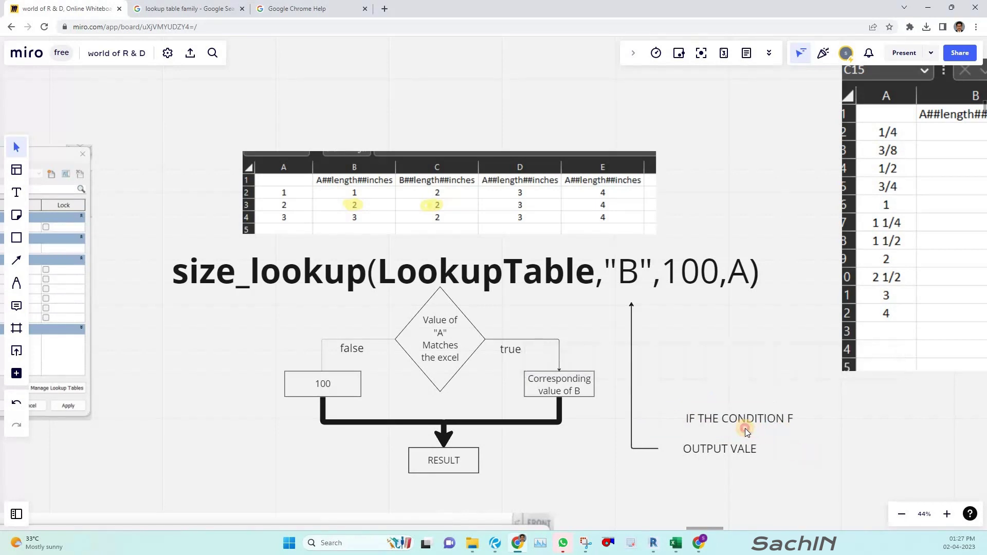
# - Draw an elbow arrow from the IF THE CONDITION F label up to the formula's 100 argument and set the label beside it
pyautogui.click(661, 415)
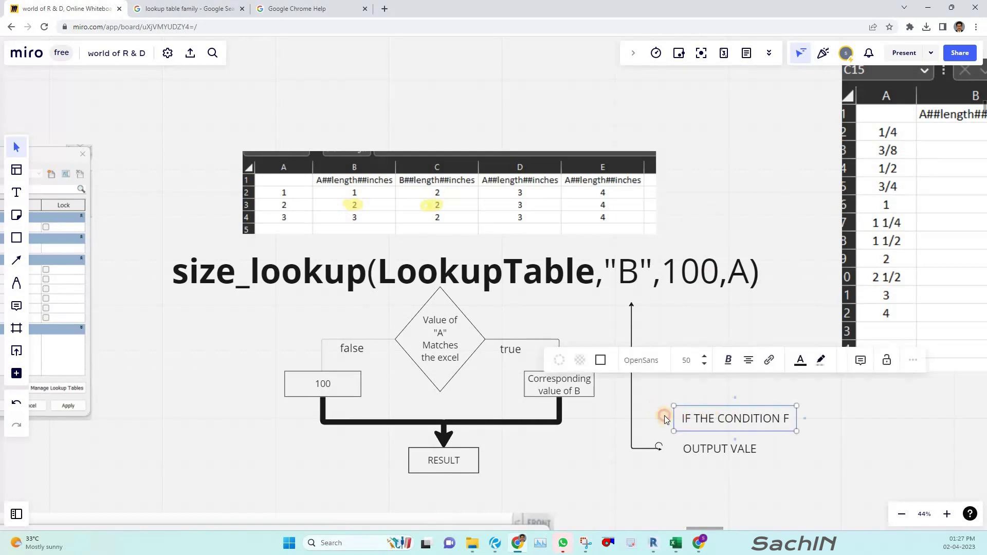
pyautogui.moveTo(665, 419); pyautogui.dragTo(681, 296)
pyautogui.moveTo(742, 420); pyautogui.dragTo(774, 418)
pyautogui.click(743, 386)
# - Duplicate the IF THE CONDITION F label, place the copy above it and shorten its text to CONDITION
pyautogui.moveTo(660, 430); pyautogui.dragTo(643, 438, button='middle')
pyautogui.keyDown('ctrl'); pyautogui.scroll(1, 642, 436); pyautogui.keyUp('ctrl')
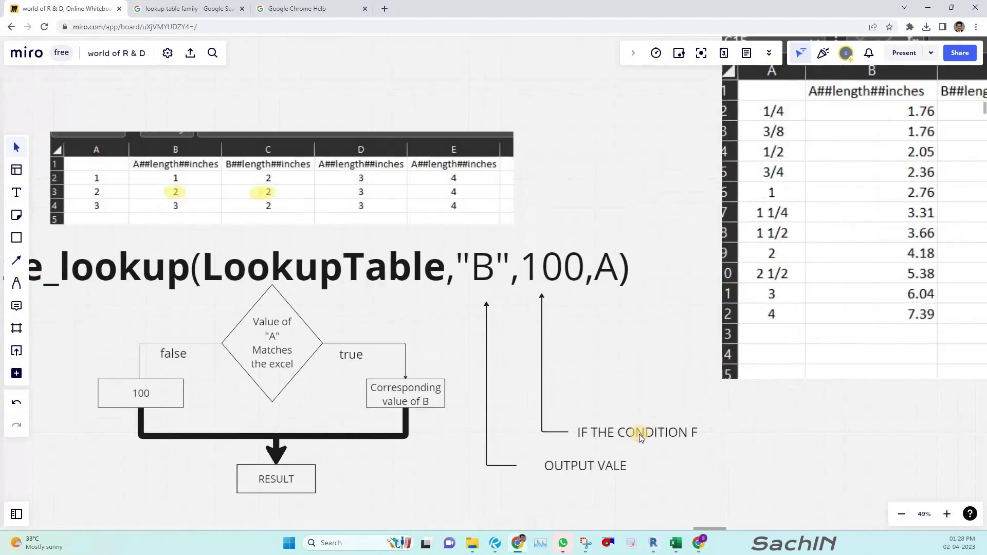
pyautogui.click(638, 433)
pyautogui.moveTo(634, 434); pyautogui.dragTo(635, 433)
pyautogui.hotkey('ctrl', 'c')
pyautogui.click(643, 402)
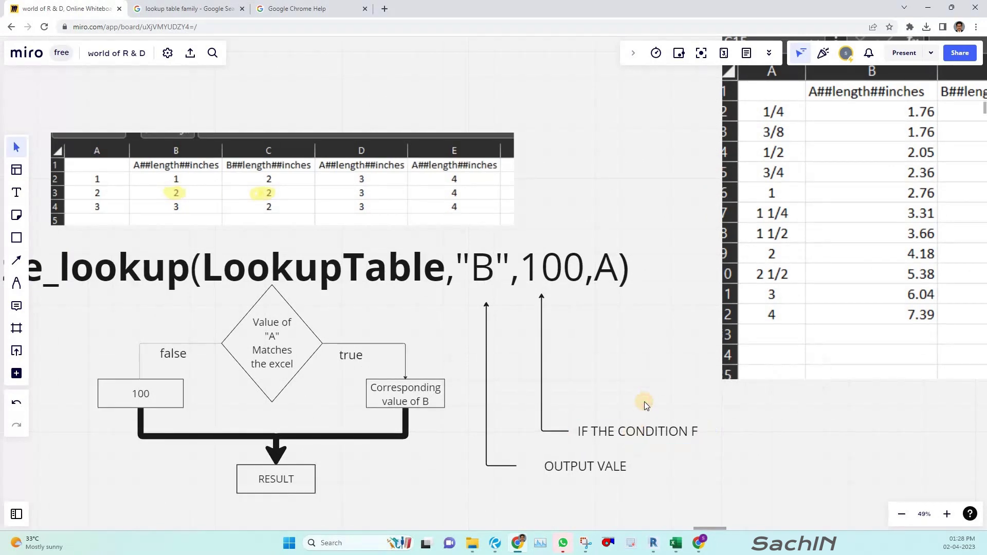
pyautogui.hotkey('ctrl', 'v')
pyautogui.doubleClick(645, 401)
pyautogui.tripleClick(628, 402)
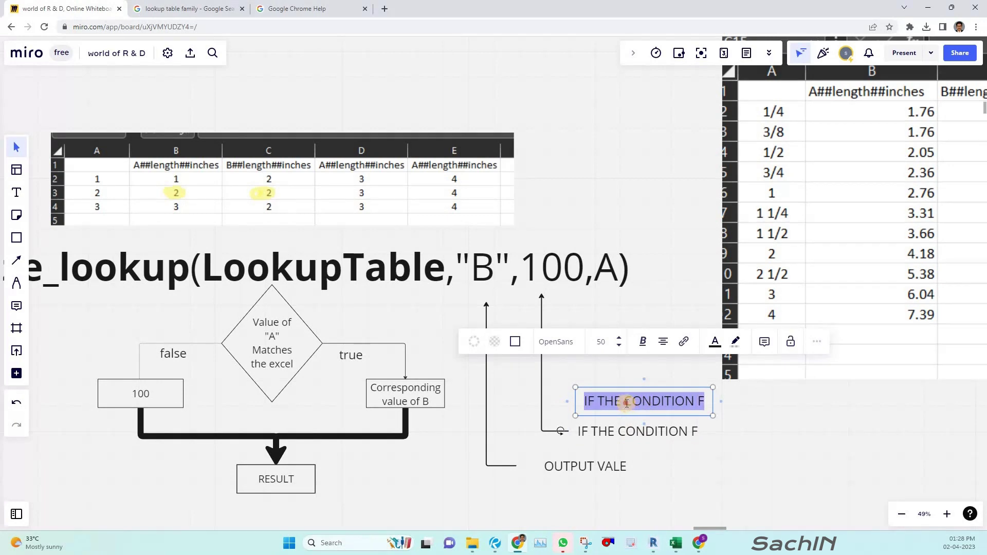
pyautogui.doubleClick(579, 399)
pyautogui.moveTo(580, 398); pyautogui.dragTo(624, 401)
pyautogui.press('BackSpace')
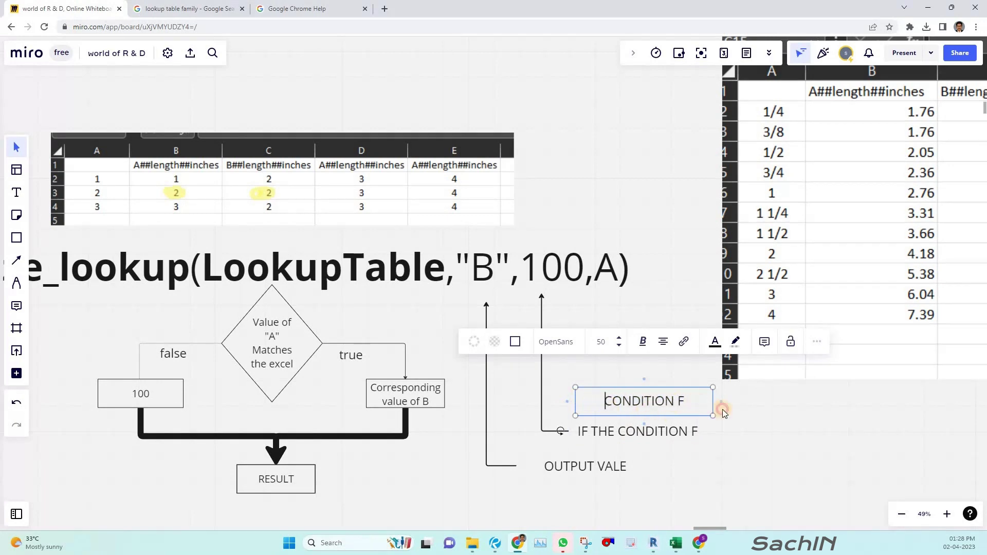
pyautogui.click(560, 385)
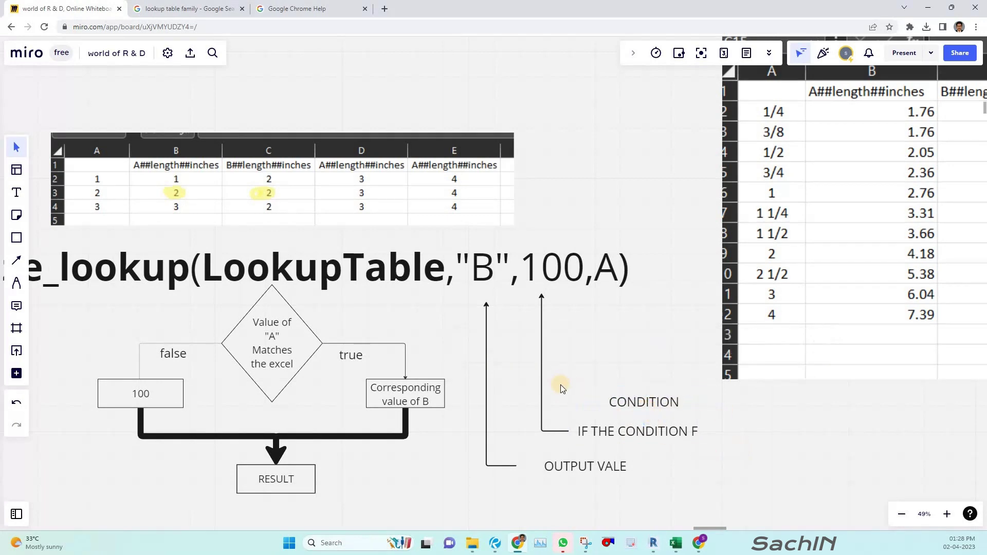
# - Draw an elbow arrow from the CONDITION label up to the formula's A argument and set the label beside it
pyautogui.click(566, 402)
pyautogui.moveTo(486, 417); pyautogui.dragTo(445, 414)
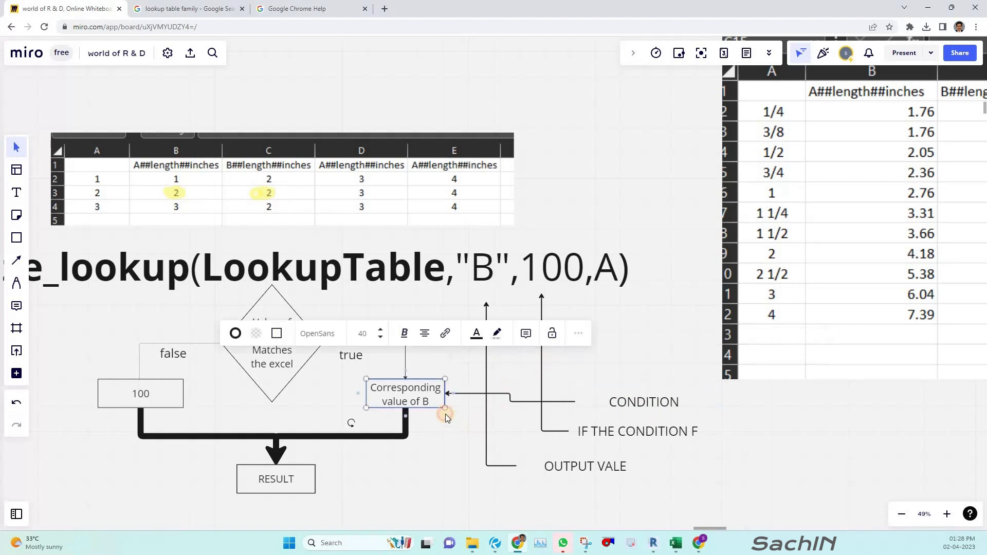
pyautogui.doubleClick(437, 402)
pyautogui.click(448, 394)
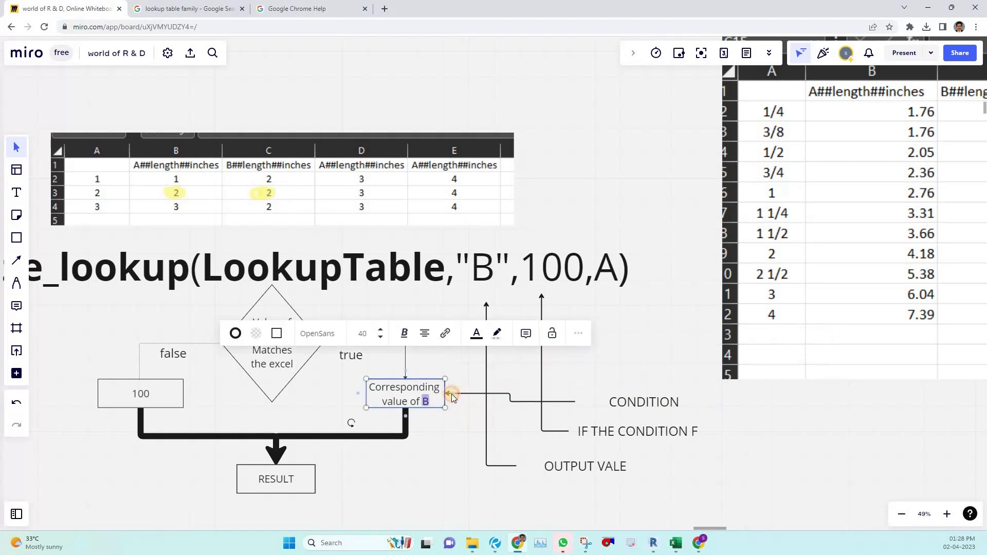
pyautogui.moveTo(448, 396); pyautogui.dragTo(598, 294)
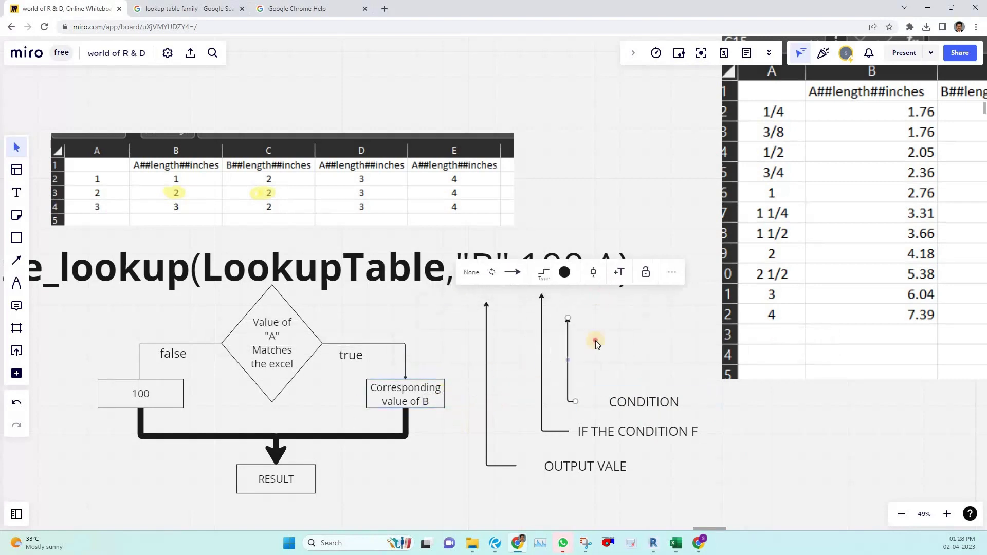
pyautogui.moveTo(635, 403); pyautogui.dragTo(664, 406)
pyautogui.click(650, 372)
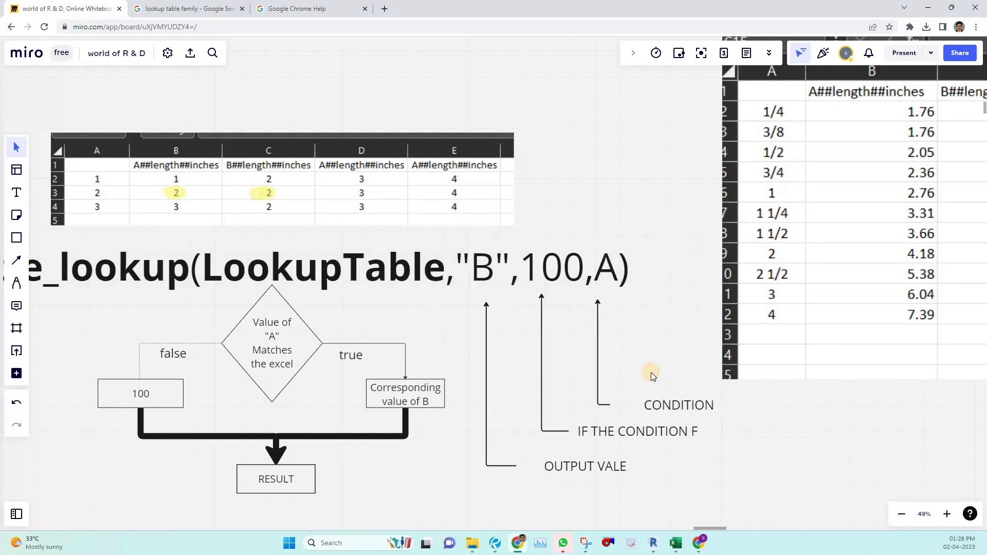
# - Change the last line of the flowchart's decision diamond to A= 2 and make the diamond taller so all its text fits
pyautogui.scroll(-1, 234, 324)
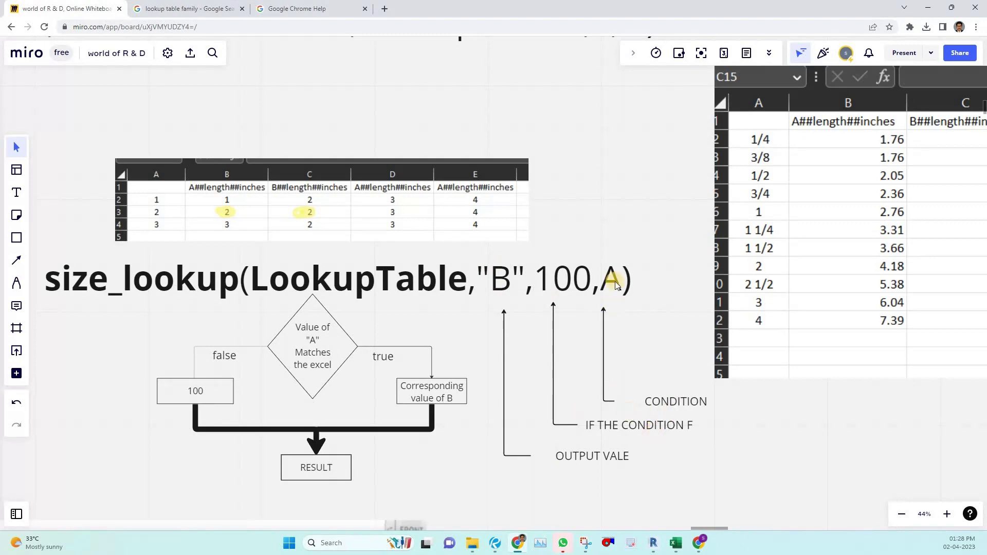
pyautogui.scroll(-5, 575, 310)
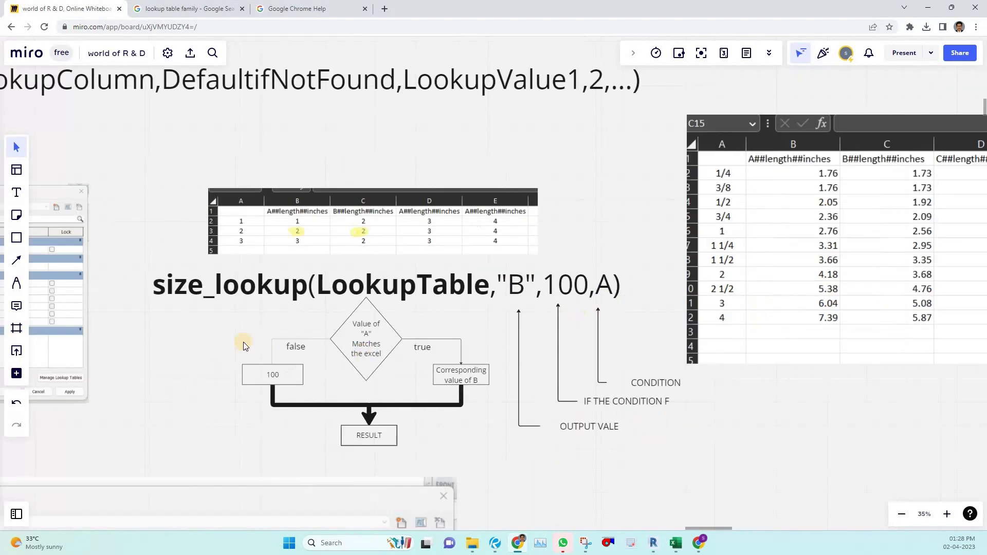
pyautogui.scroll(3, 218, 285)
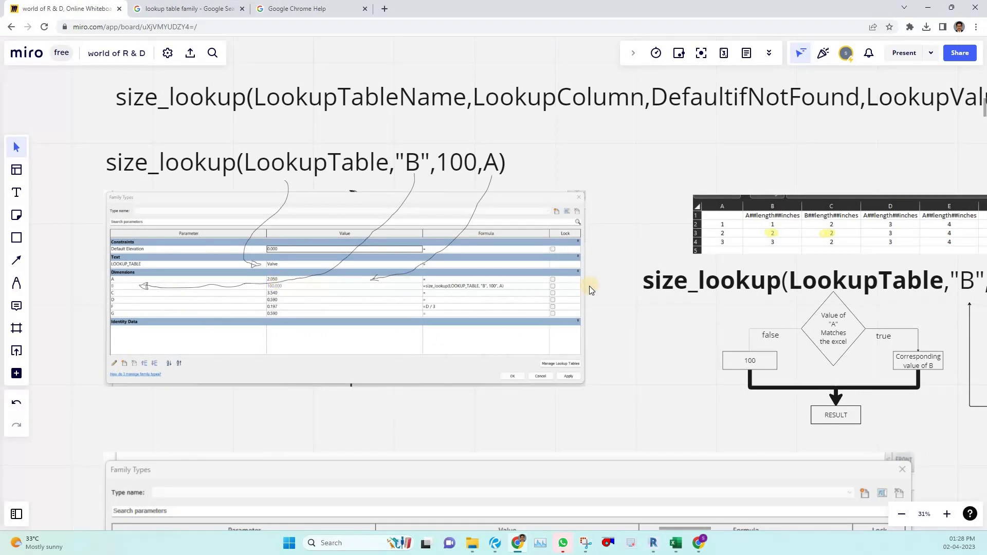
pyautogui.moveTo(811, 338); pyautogui.dragTo(538, 353, button='middle')
pyautogui.scroll(4, 570, 350)
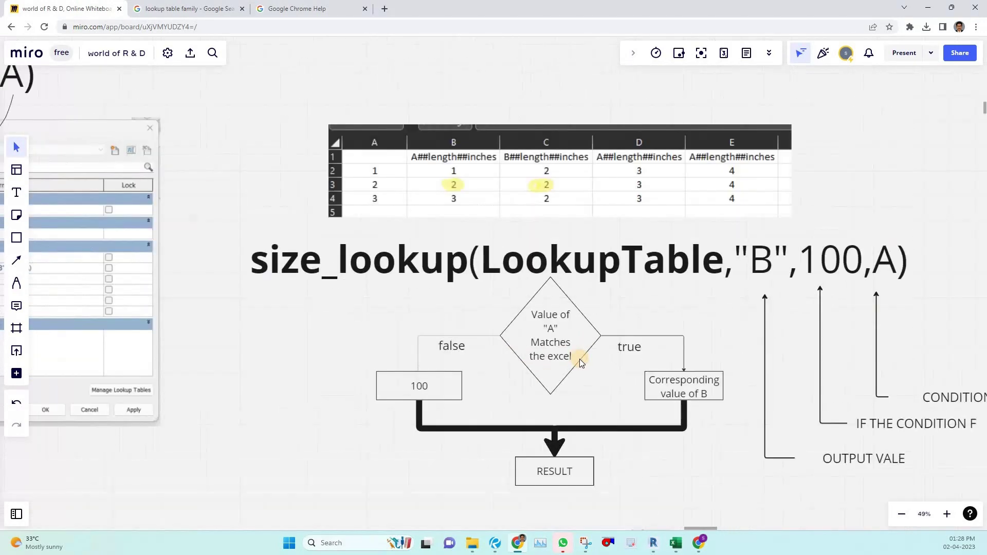
pyautogui.doubleClick(578, 358)
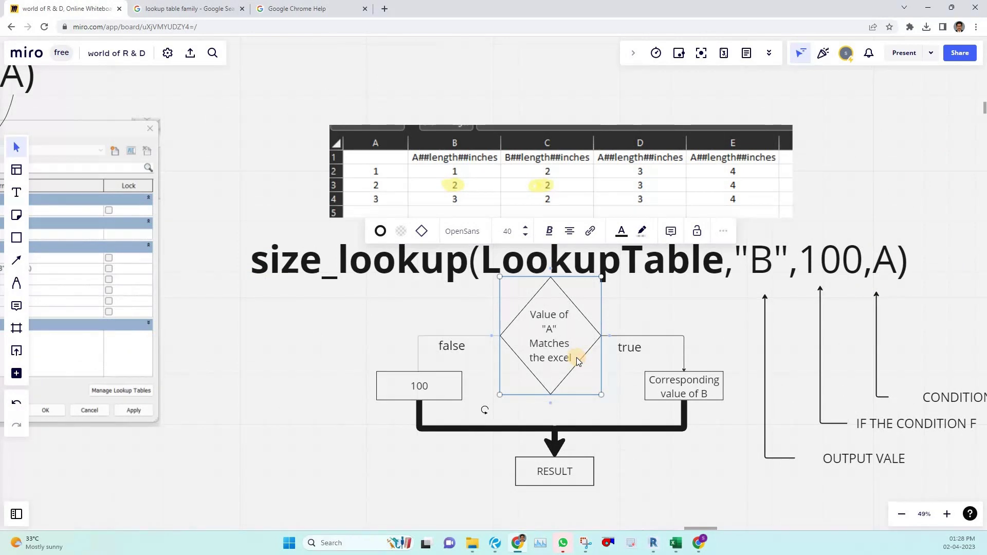
pyautogui.press('Down')
pyautogui.press('Down')
pyautogui.press('Down')
pyautogui.press('Down')
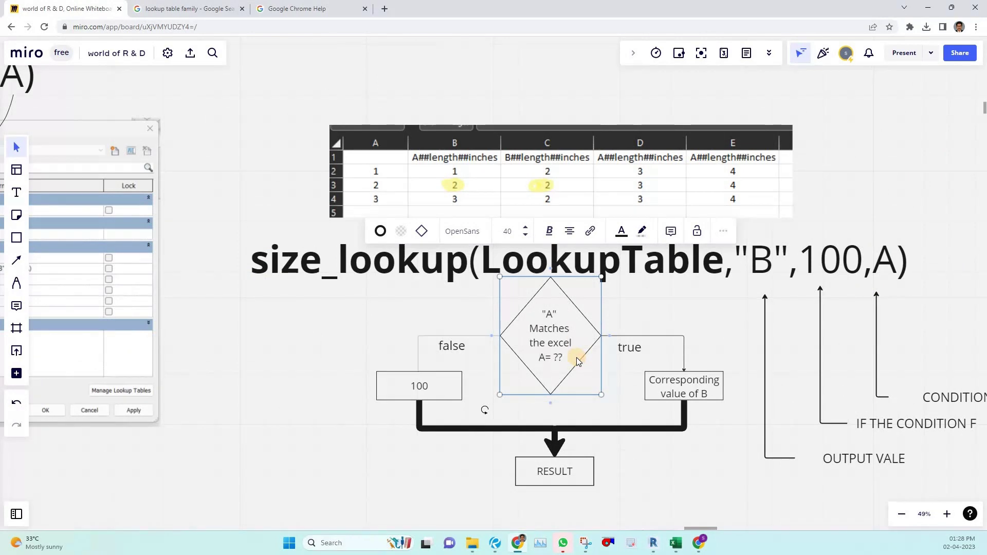
pyautogui.press('BackSpace')
pyautogui.click(554, 371)
pyautogui.click(585, 392)
pyautogui.moveTo(578, 394); pyautogui.dragTo(581, 415)
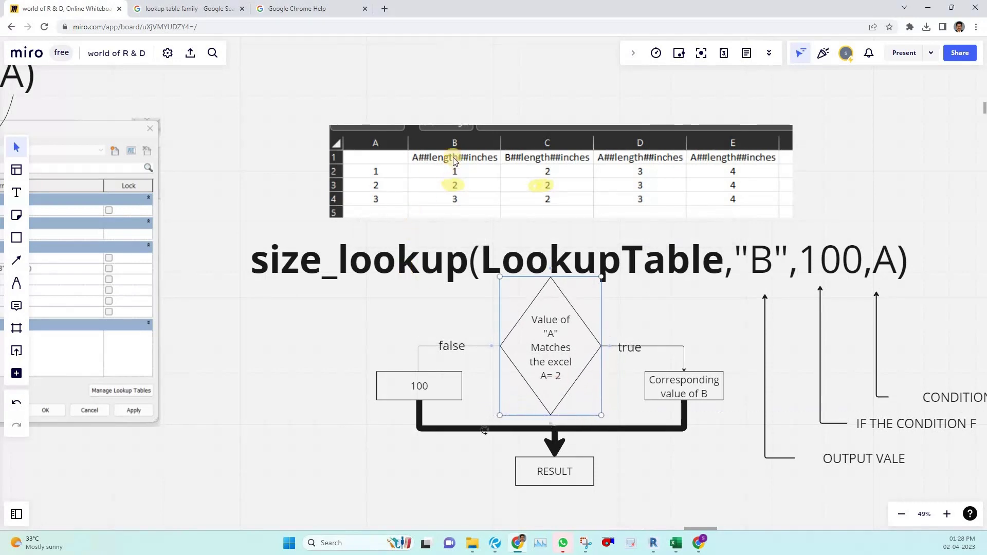
pyautogui.press('Escape')
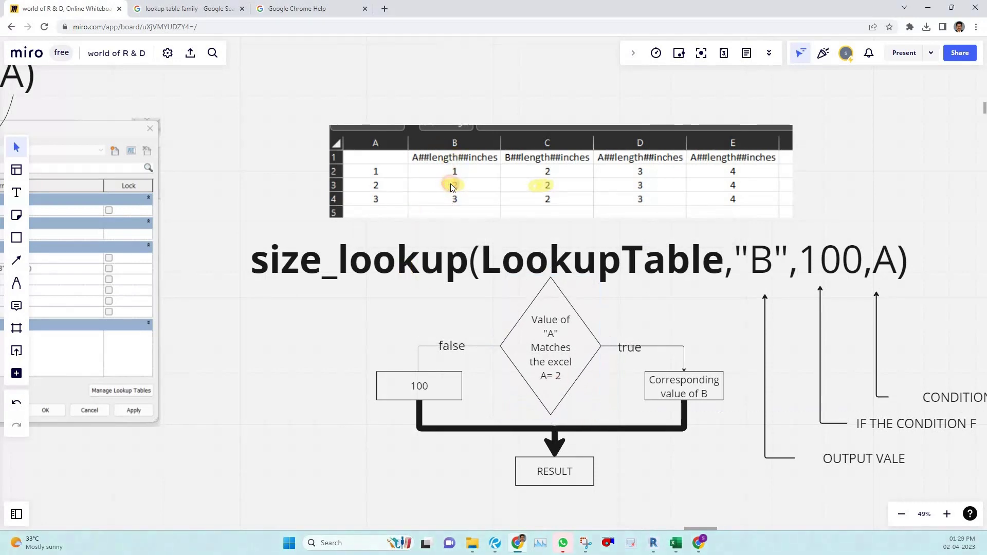
# - Draw a pen arrowhead on the flowchart's true branch and circle the highlighted 2 under B##length##inches in the sample table
pyautogui.click(450, 184)
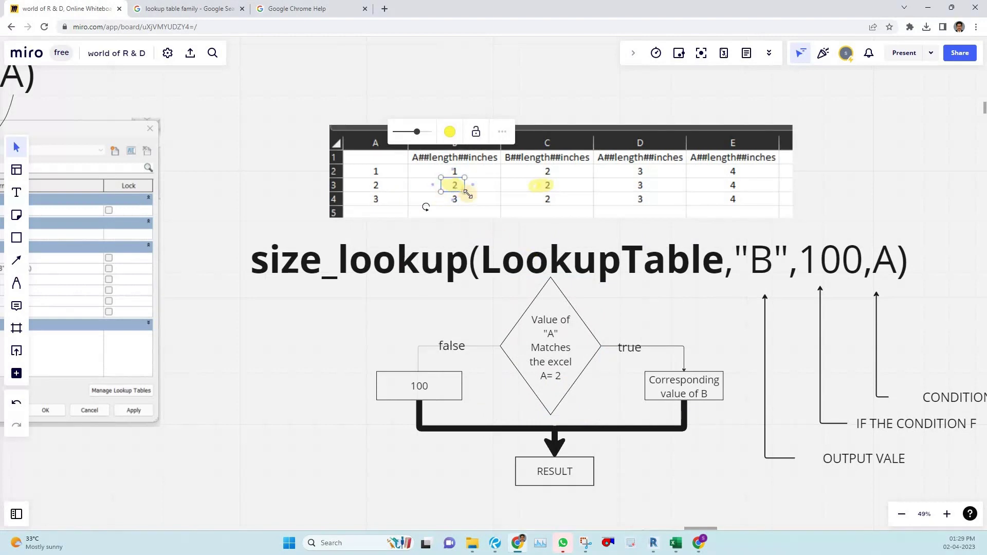
pyautogui.click(623, 347)
pyautogui.press('p')
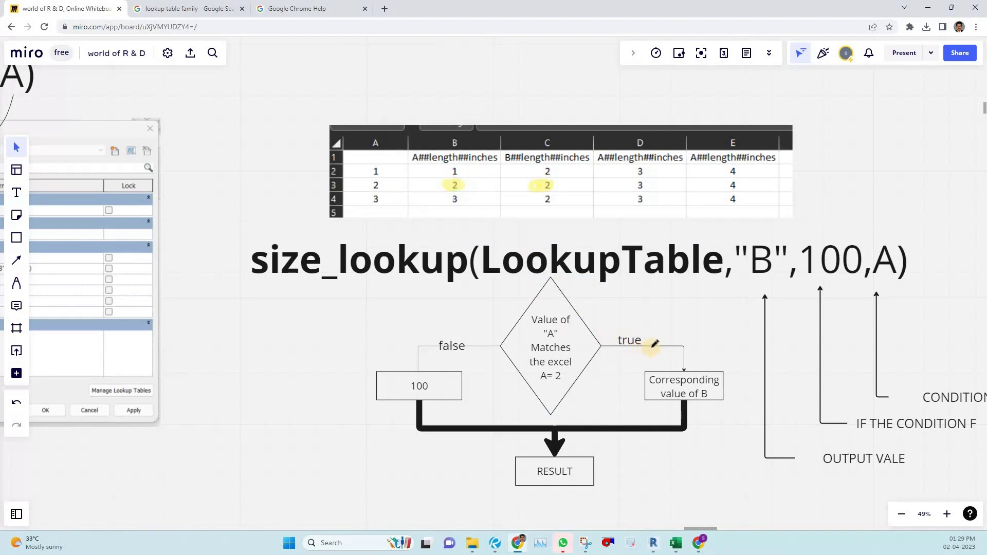
pyautogui.moveTo(649, 340); pyautogui.dragTo(650, 352)
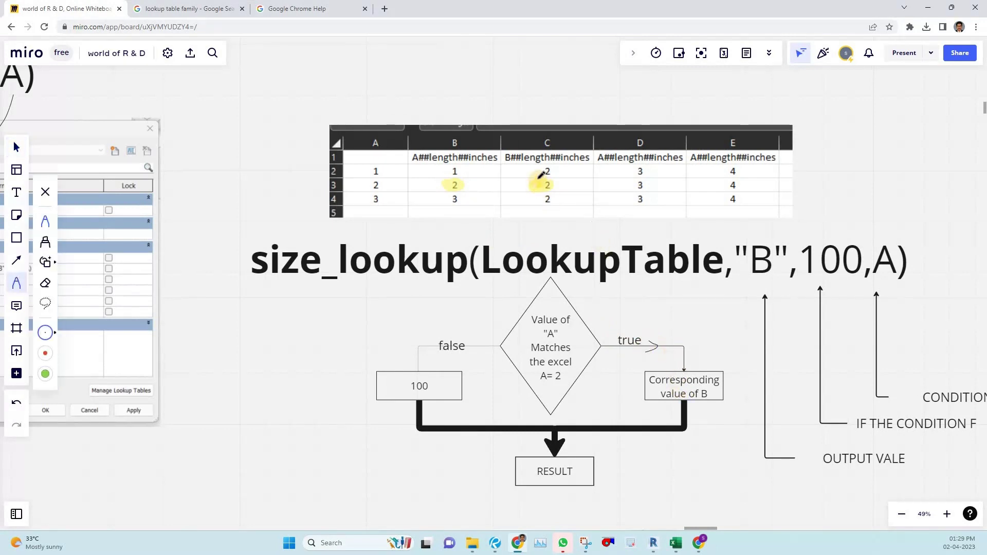
pyautogui.moveTo(538, 183); pyautogui.dragTo(538, 181)
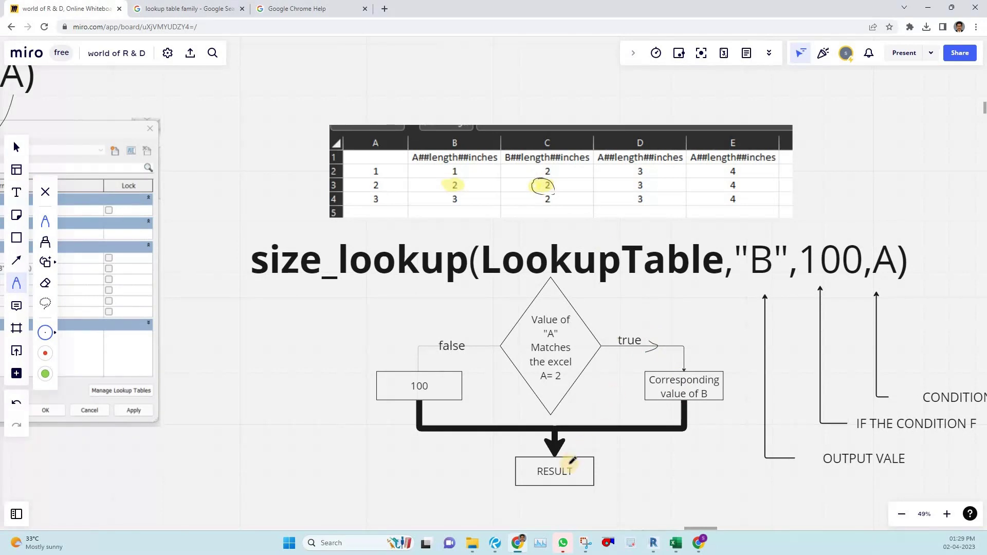
# - Handwrite 2 beside the flowchart's RESULT box and =2 after the size_lookup formula
pyautogui.moveTo(608, 469)
pyautogui.mouseDown()
pyautogui.moveTo(614, 464)
pyautogui.moveTo(630, 485)
pyautogui.mouseUp()
pyautogui.moveTo(659, 481); pyautogui.dragTo(533, 434, button='middle')
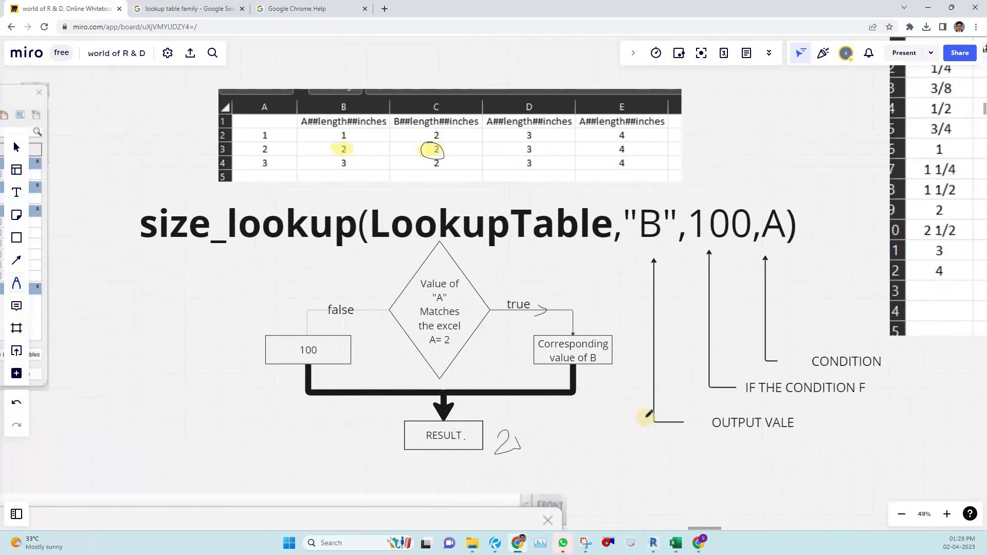
pyautogui.scroll(-1, 646, 416)
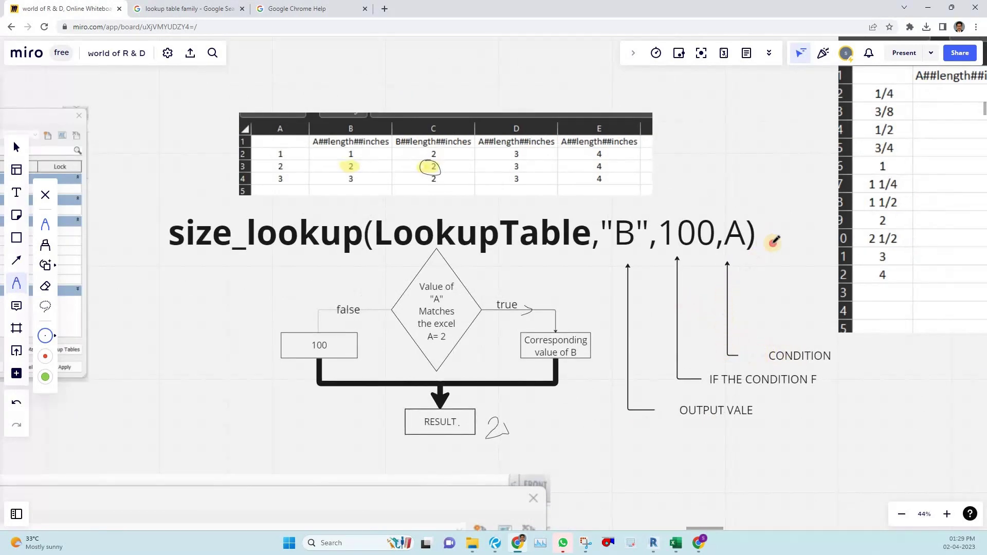
pyautogui.moveTo(763, 234); pyautogui.dragTo(773, 242)
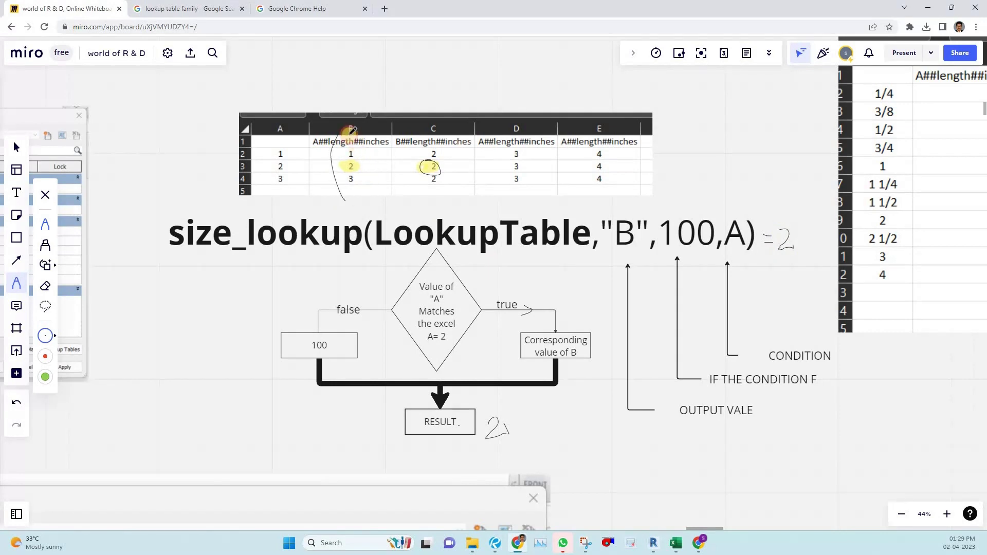
# - Circle the A##length##inches values, their highlighted 2 and the true label, and draw an arrow across to the circled 2 under B##length##inches
pyautogui.moveTo(346, 137)
pyautogui.mouseDown()
pyautogui.moveTo(362, 153)
pyautogui.moveTo(344, 168)
pyautogui.moveTo(349, 159)
pyautogui.mouseUp()
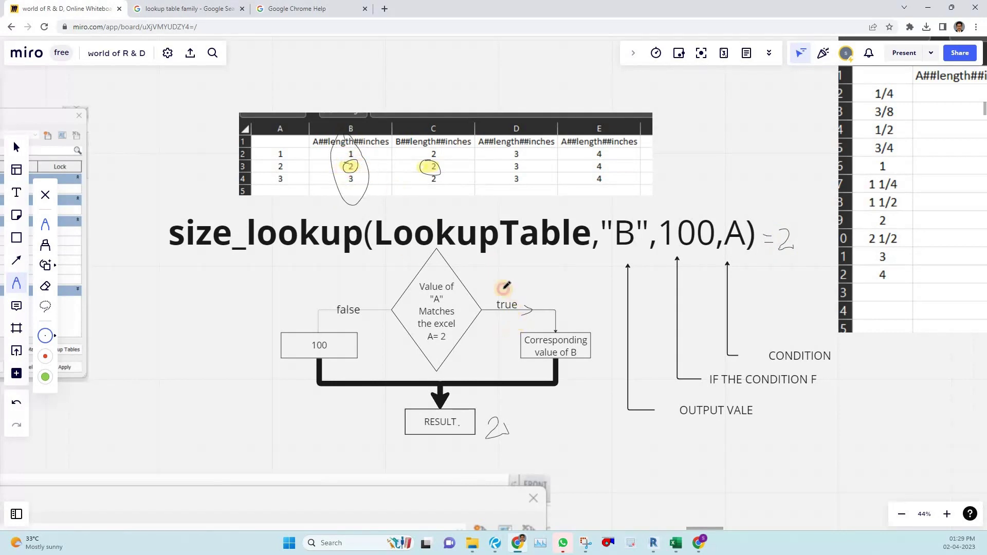
pyautogui.moveTo(504, 287)
pyautogui.mouseDown()
pyautogui.moveTo(510, 318)
pyautogui.moveTo(515, 291)
pyautogui.moveTo(506, 291)
pyautogui.mouseUp()
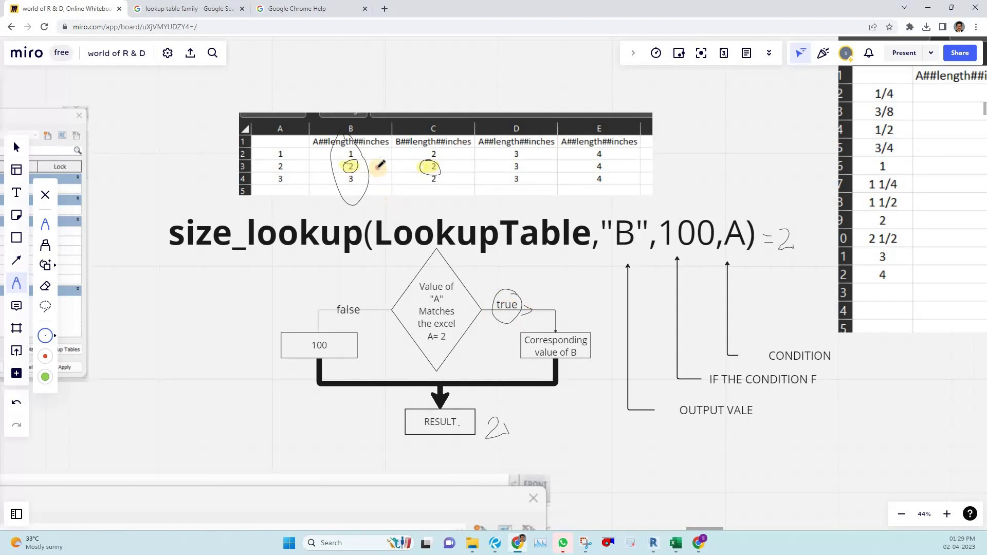
pyautogui.moveTo(379, 169); pyautogui.dragTo(411, 168)
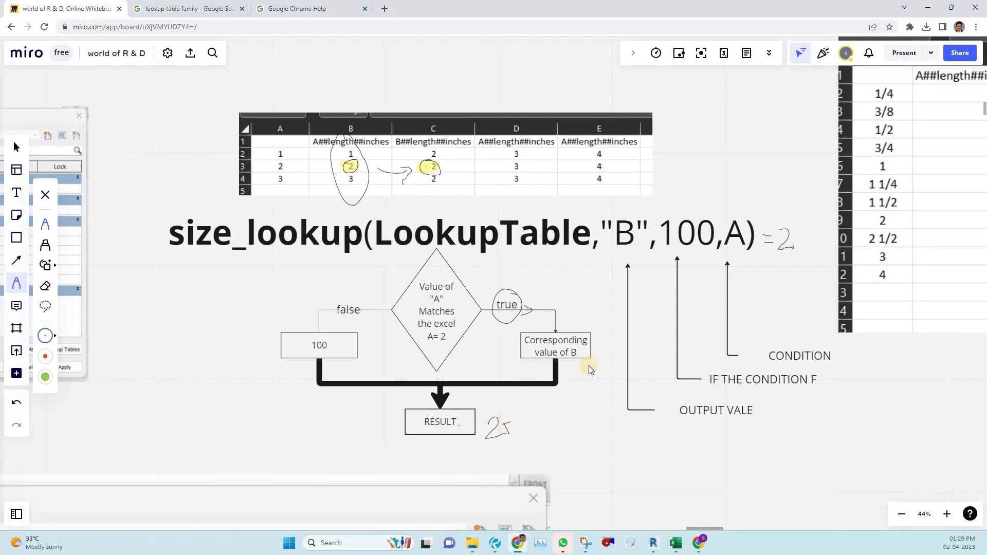
# - Delete the handwritten 2 after the size_lookup formula and write 5 in its place with the pen
pyautogui.press('v')
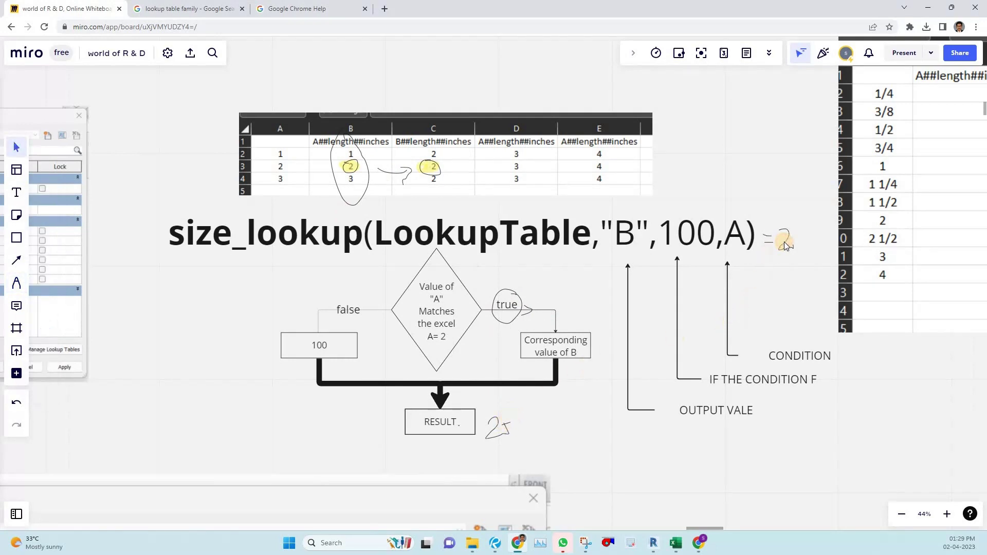
pyautogui.click(783, 241)
pyautogui.scroll(10, 689, 280)
pyautogui.scroll(-8, 597, 308)
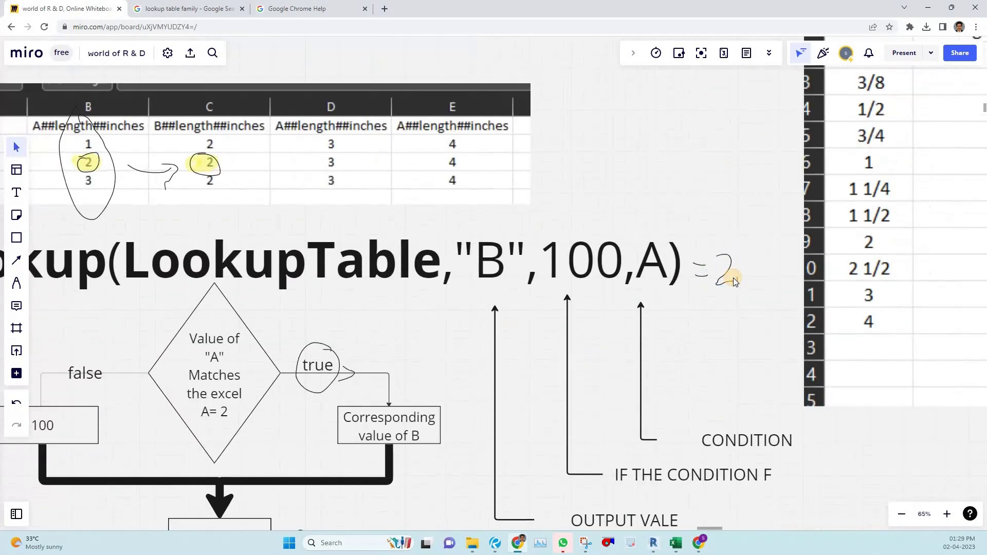
pyautogui.press('r')
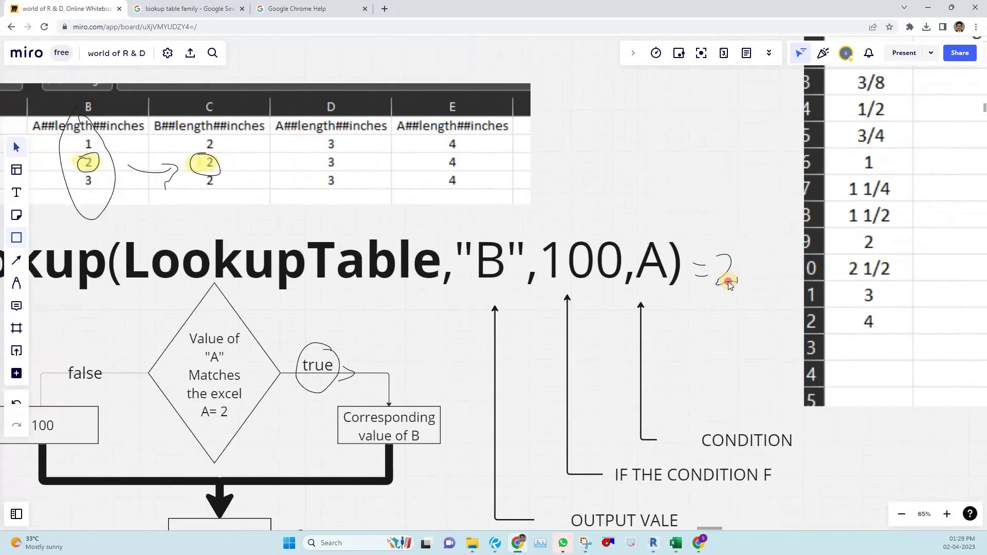
pyautogui.click(729, 286)
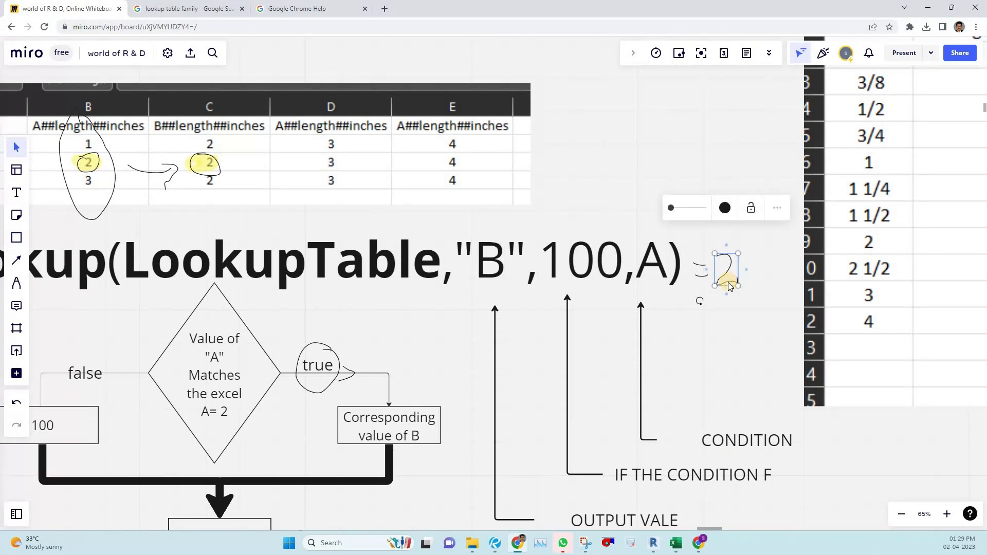
pyautogui.press('Delete')
pyautogui.hscroll(-2, 762, 266)
pyautogui.scroll(-1, 763, 267)
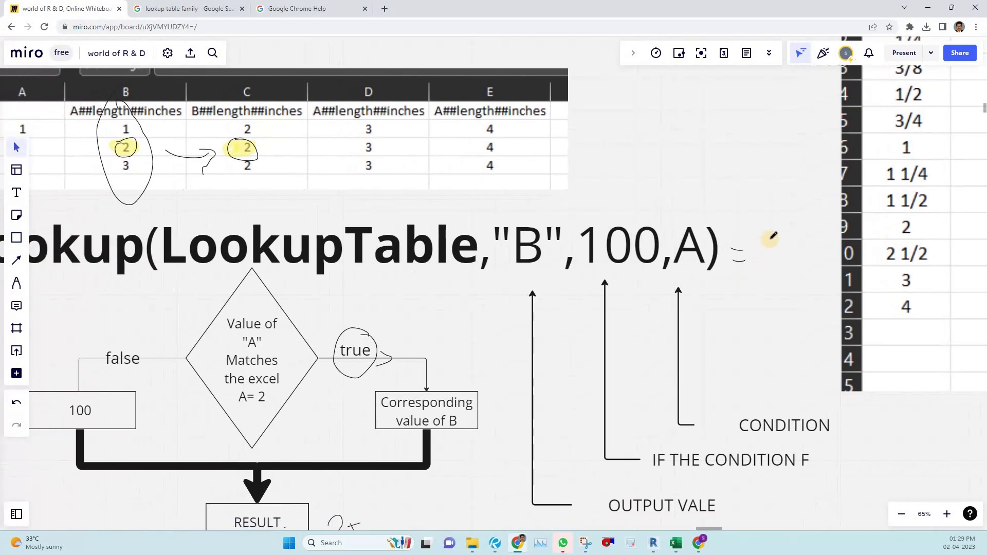
pyautogui.press('p')
pyautogui.moveTo(776, 234); pyautogui.dragTo(760, 264)
# - Draw a cross beside the circled A##length##inches values and an arrowhead on the flowchart's false branch
pyautogui.scroll(-2, 329, 209)
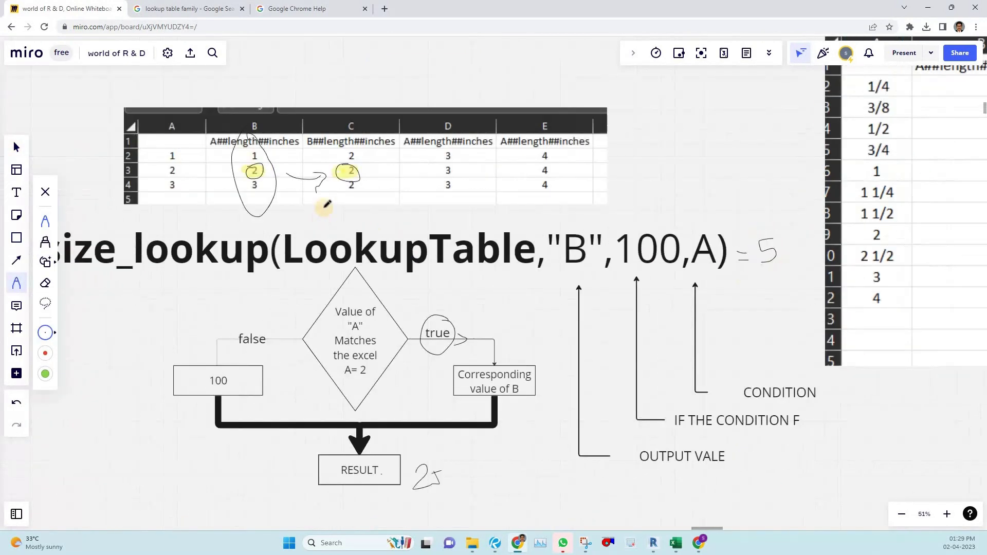
pyautogui.moveTo(333, 168)
pyautogui.mouseDown()
pyautogui.moveTo(319, 207)
pyautogui.moveTo(332, 206)
pyautogui.mouseUp()
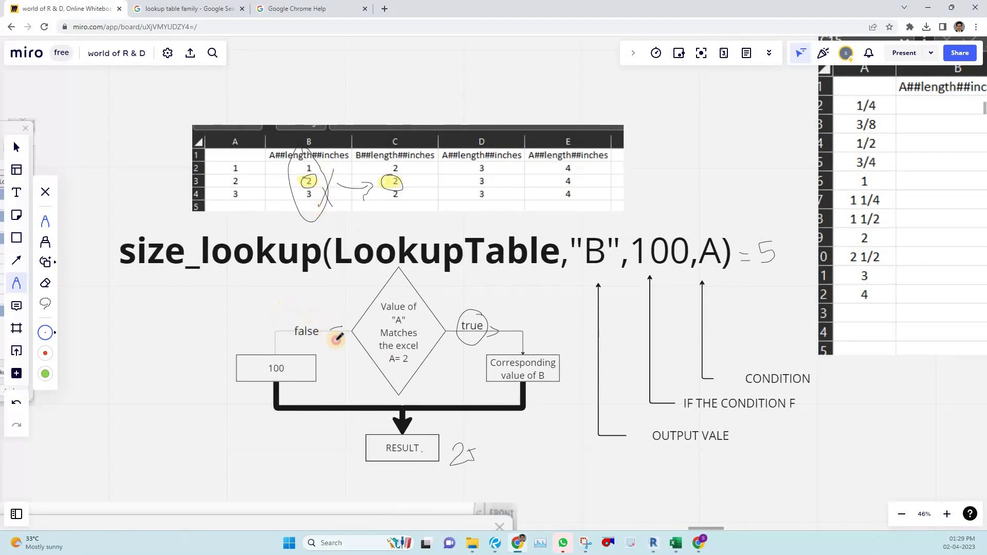
pyautogui.moveTo(336, 338); pyautogui.dragTo(341, 341)
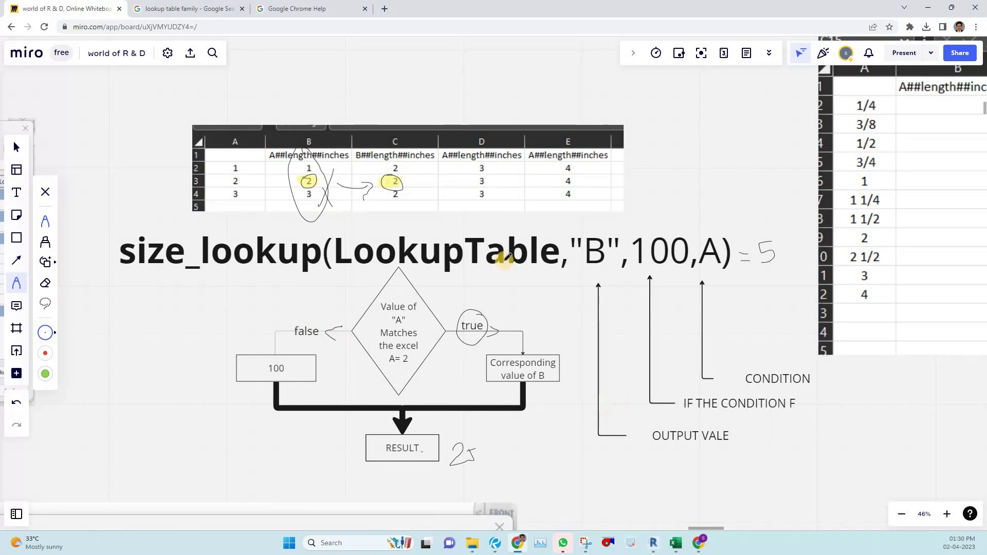
# - Strike out the handwritten value beside RESULT, write 100 next to it and draw a tick in front of the size_lookup formula
pyautogui.moveTo(452, 465)
pyautogui.mouseDown()
pyautogui.moveTo(475, 441)
pyautogui.moveTo(514, 458)
pyautogui.moveTo(529, 438)
pyautogui.moveTo(557, 434)
pyautogui.moveTo(562, 445)
pyautogui.moveTo(540, 479)
pyautogui.mouseUp()
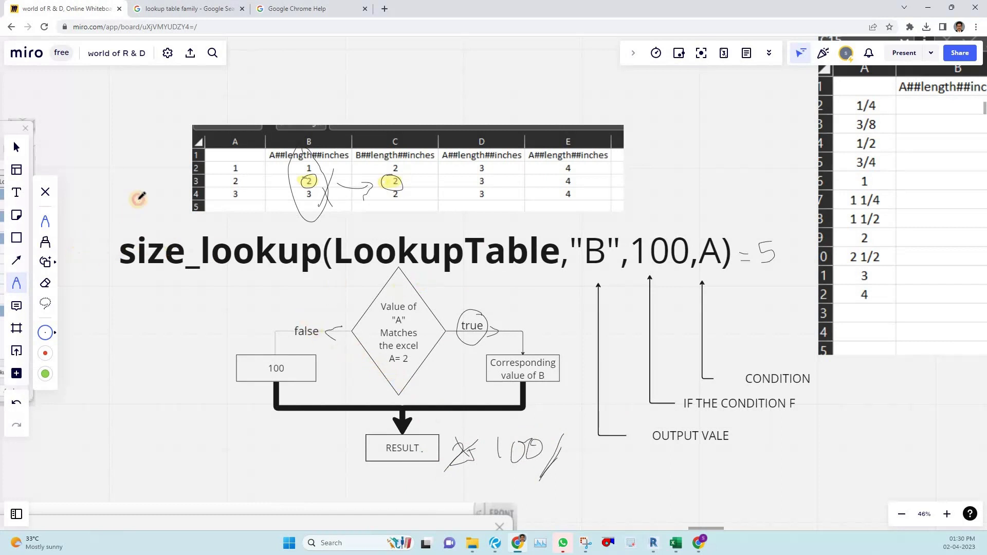
pyautogui.moveTo(138, 201); pyautogui.dragTo(78, 241)
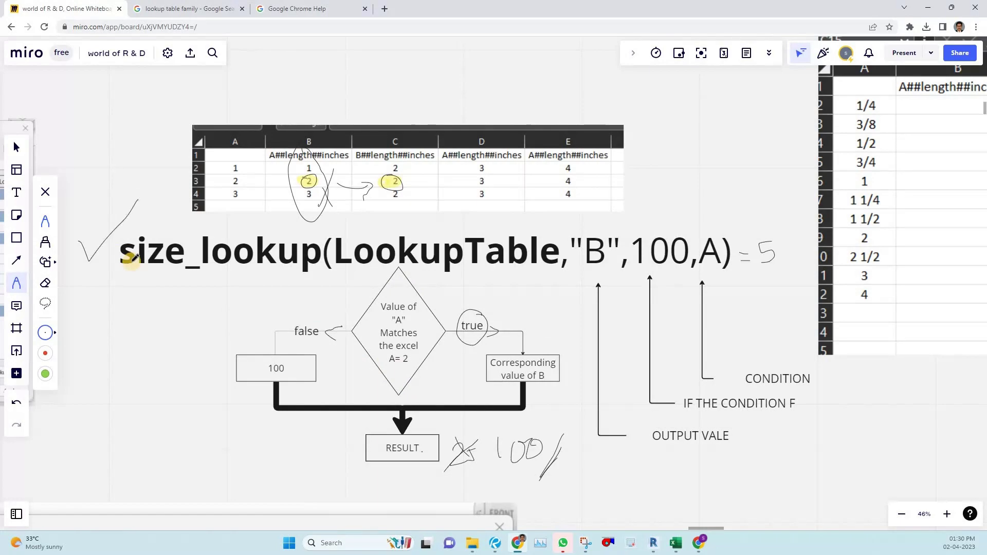
# - Draw pen ticks beside the B, C, D and G size_lookup formulas in the Family Types screenshot below the flowchart
pyautogui.scroll(-5, 333, 226)
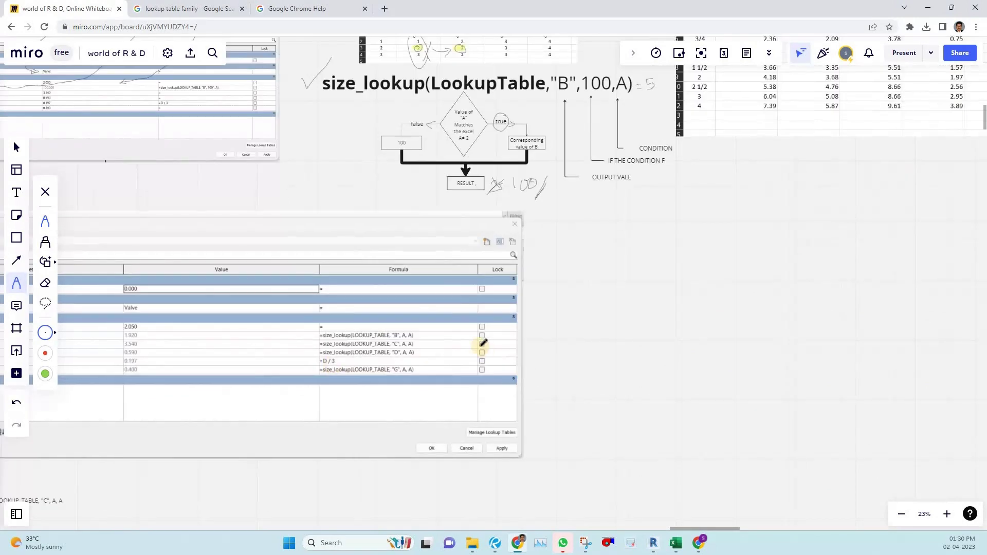
pyautogui.scroll(3, 480, 341)
pyautogui.moveTo(474, 315); pyautogui.dragTo(514, 303)
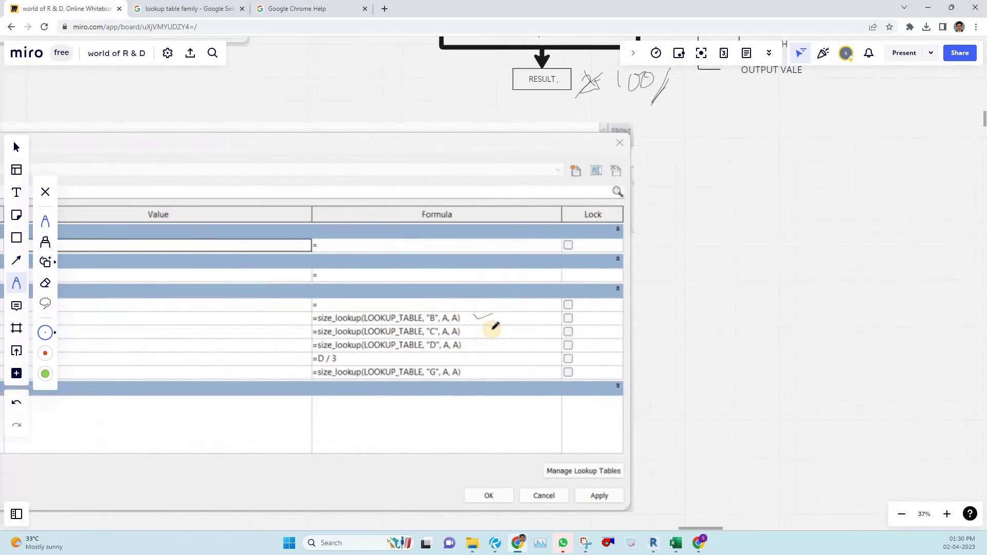
pyautogui.scroll(-1, 491, 329)
pyautogui.moveTo(500, 341); pyautogui.dragTo(617, 317, button='middle')
pyautogui.moveTo(631, 309)
pyautogui.mouseDown()
pyautogui.moveTo(670, 301)
pyautogui.moveTo(654, 315)
pyautogui.moveTo(663, 313)
pyautogui.mouseUp()
pyautogui.moveTo(636, 343); pyautogui.dragTo(657, 339)
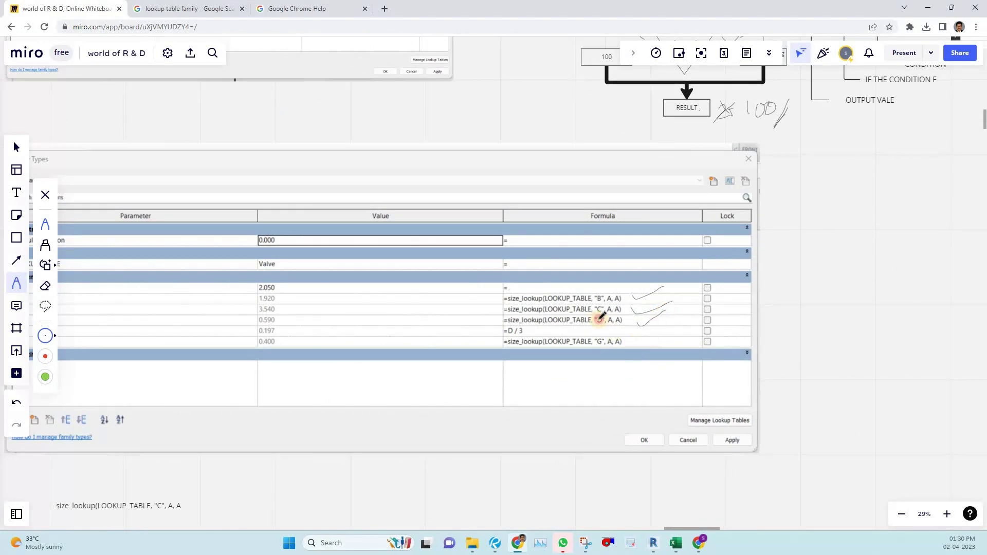
# - Circle the "B" argument in parameter B's size_lookup formula on the Family Types screenshot
pyautogui.scroll(4, 594, 293)
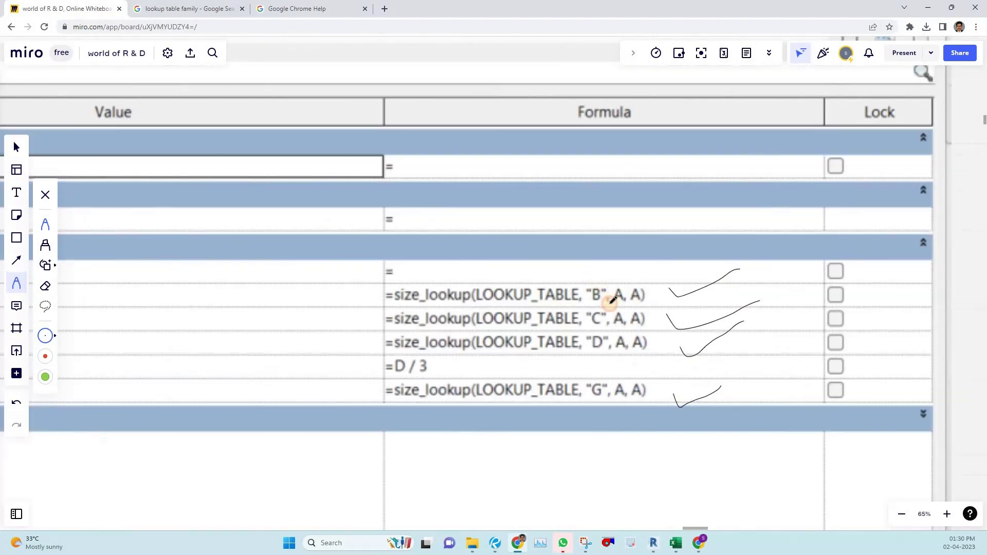
pyautogui.moveTo(611, 286); pyautogui.dragTo(588, 297)
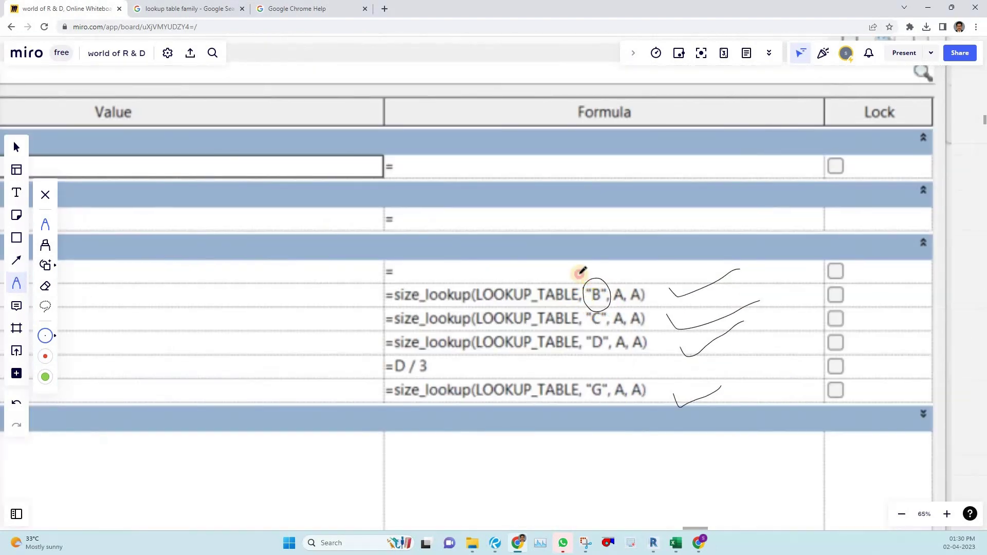
pyautogui.scroll(-4, 581, 275)
pyautogui.moveTo(397, 280)
pyautogui.mouseDown()
pyautogui.moveTo(489, 289)
pyautogui.moveTo(608, 275)
pyautogui.moveTo(598, 281)
pyautogui.mouseUp()
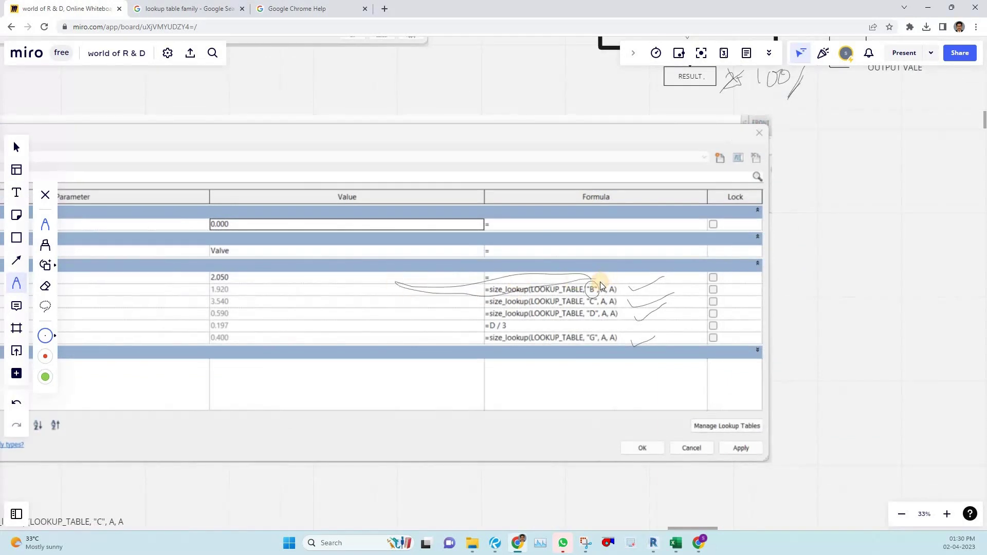
pyautogui.press('Escape')
pyautogui.hotkey('ctrl', 'z')
# - Draw pen arrows from parameter B's size_lookup formula back to the parameter name B and to its value
pyautogui.scroll(-1, 573, 322)
pyautogui.moveTo(573, 322); pyautogui.dragTo(671, 308)
pyautogui.hscroll(-3, 670, 307)
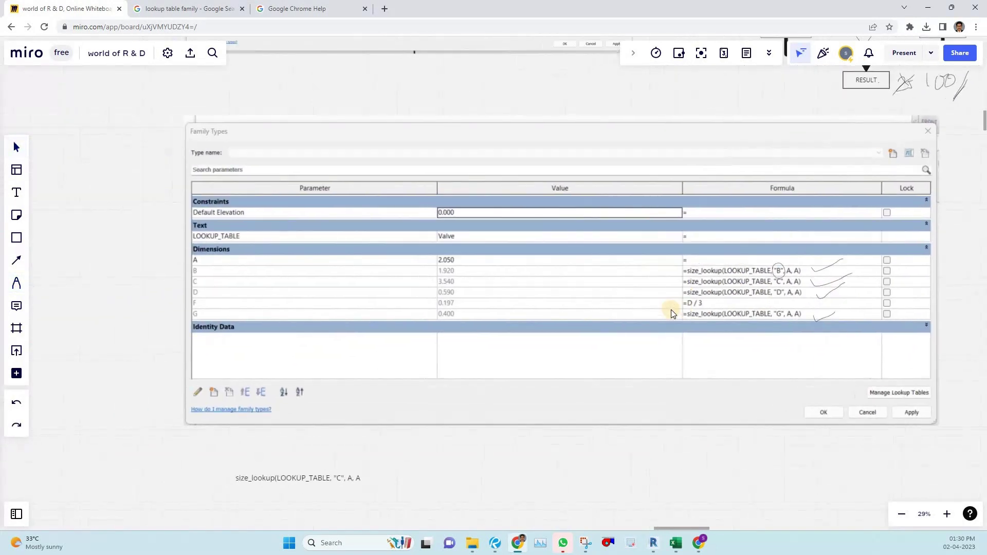
pyautogui.press('p')
pyautogui.moveTo(497, 300); pyautogui.dragTo(205, 280)
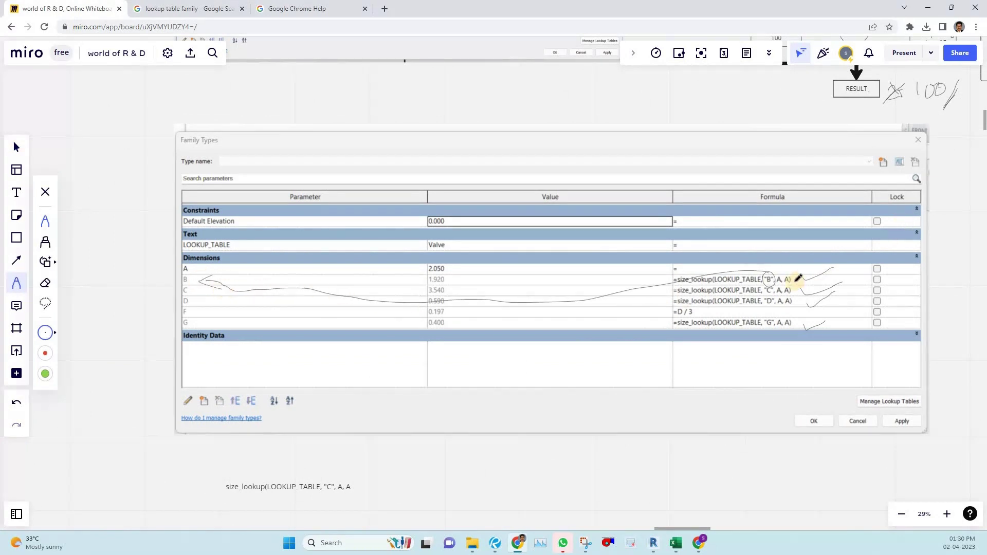
pyautogui.moveTo(791, 281)
pyautogui.mouseDown()
pyautogui.moveTo(759, 261)
pyautogui.moveTo(622, 271)
pyautogui.mouseUp()
pyautogui.moveTo(492, 272); pyautogui.dragTo(493, 277)
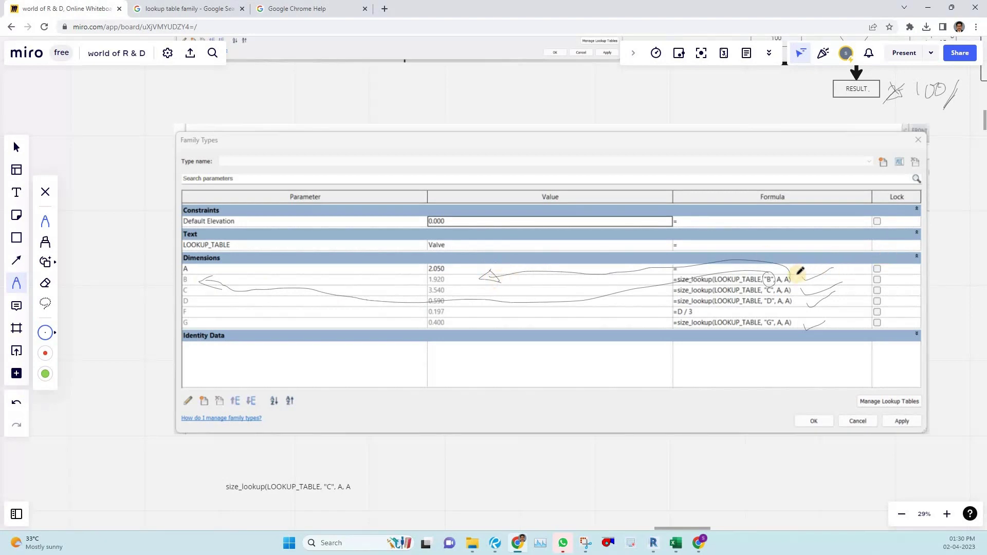
pyautogui.moveTo(800, 271)
pyautogui.mouseDown()
pyautogui.moveTo(769, 280)
pyautogui.moveTo(774, 246)
pyautogui.moveTo(785, 252)
pyautogui.mouseUp()
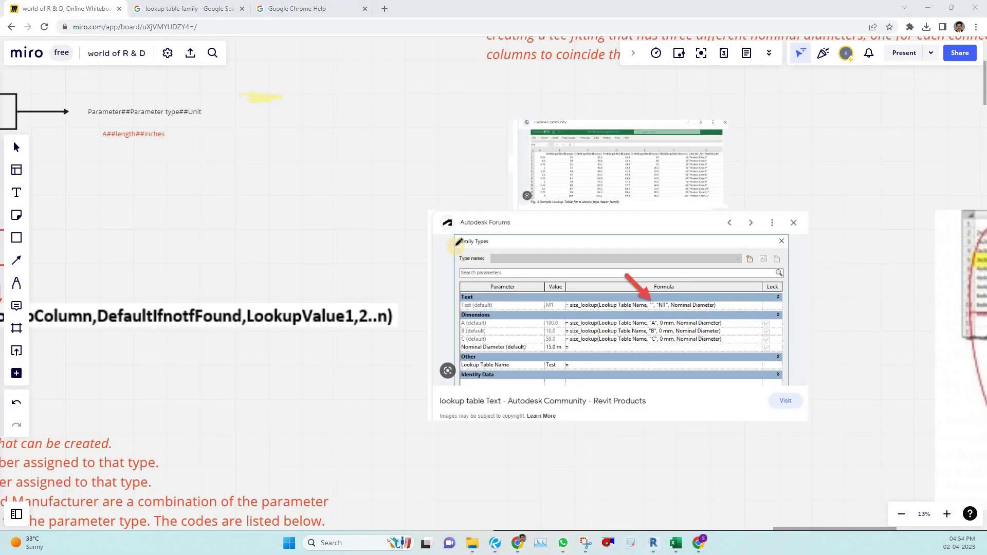
# - Draw pen ticks on the Creating CSV file and Lookup table syntax boxes of the overview diagram
pyautogui.scroll(-3, 418, 244)
pyautogui.scroll(3, 152, 179)
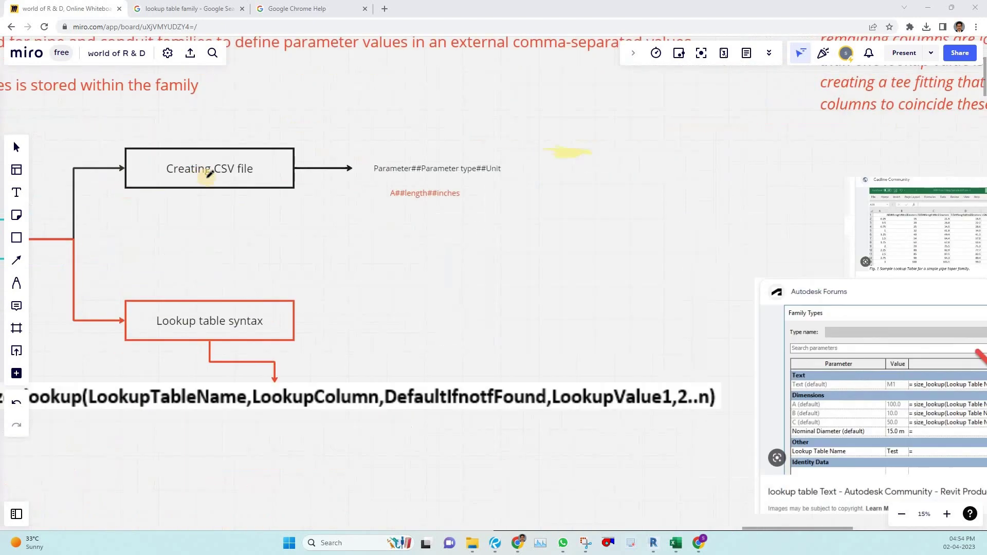
pyautogui.moveTo(267, 167); pyautogui.dragTo(314, 144)
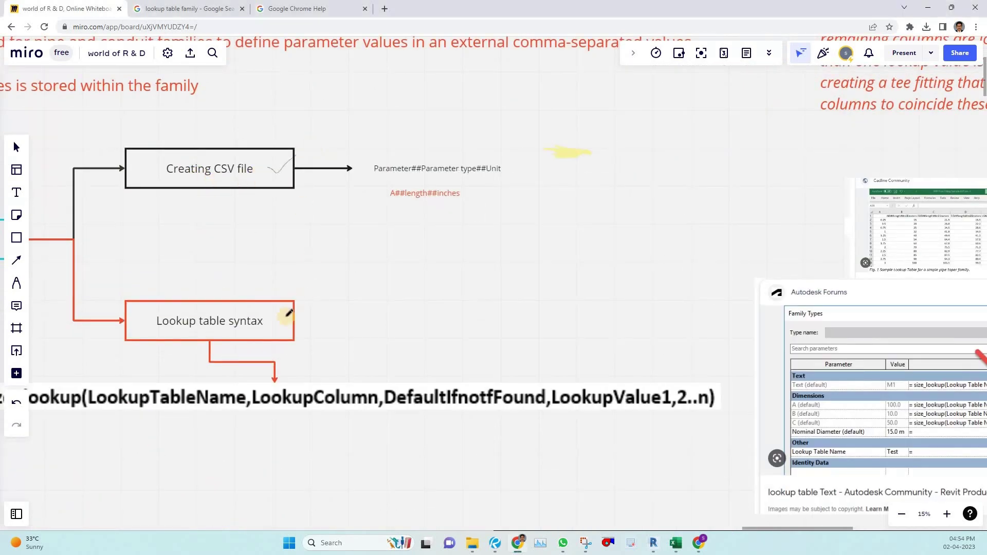
pyautogui.moveTo(281, 318); pyautogui.dragTo(318, 307)
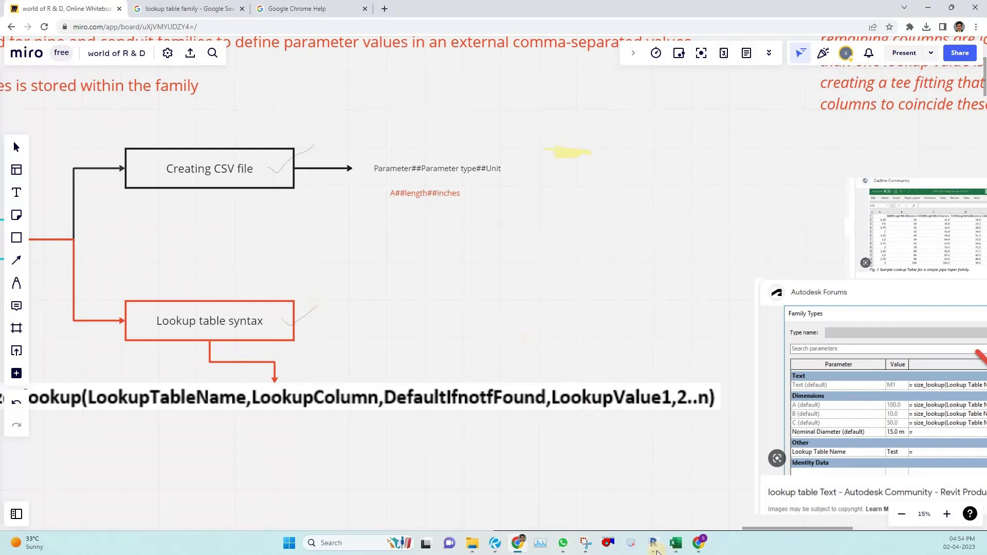
# - Switch to the Valve family in Revit and open its Family Types to review the dimension parameters
pyautogui.click(653, 543)
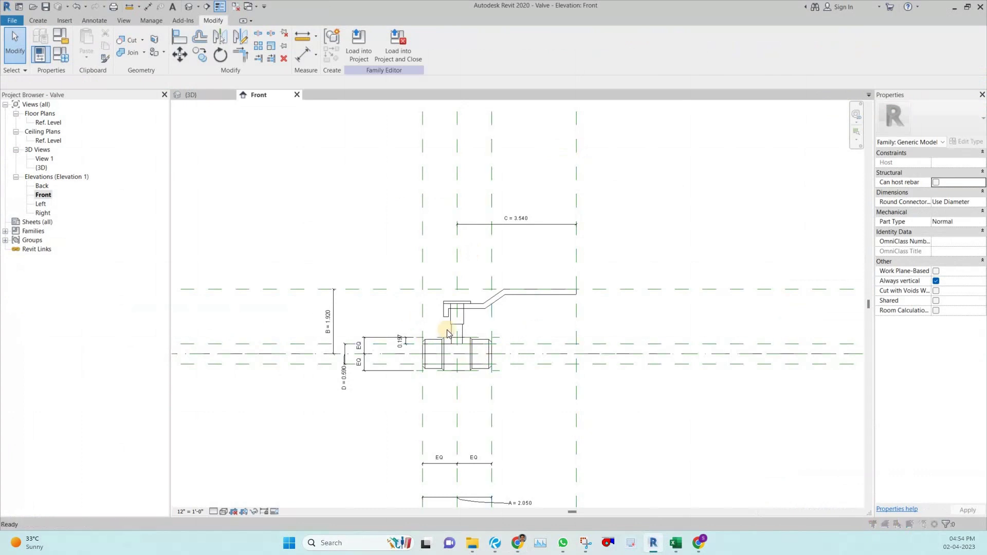
pyautogui.click(486, 359)
pyautogui.click(69, 63)
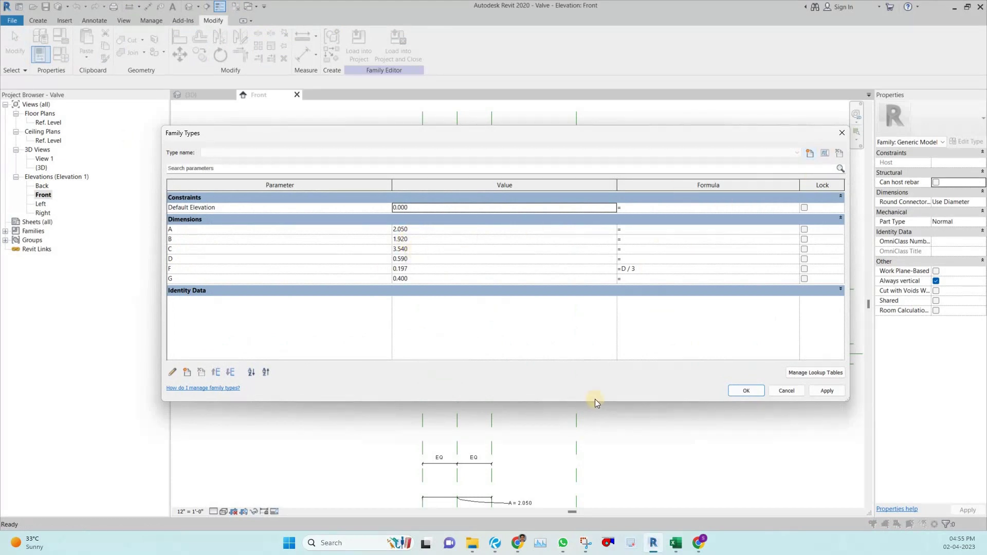
# - Open Family Types over the valve's 3D view seen from the front, then narrow the dialog and move it aside
pyautogui.click(196, 98)
pyautogui.keyDown('shift'); pyautogui.moveTo(538, 367); pyautogui.dragTo(507, 299, button='middle'); pyautogui.keyUp('shift')
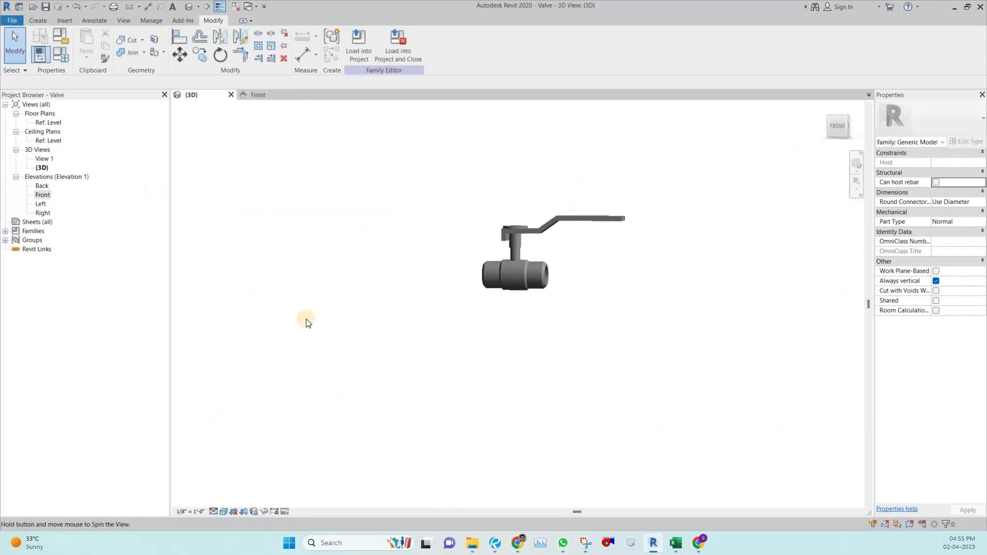
pyautogui.click(62, 58)
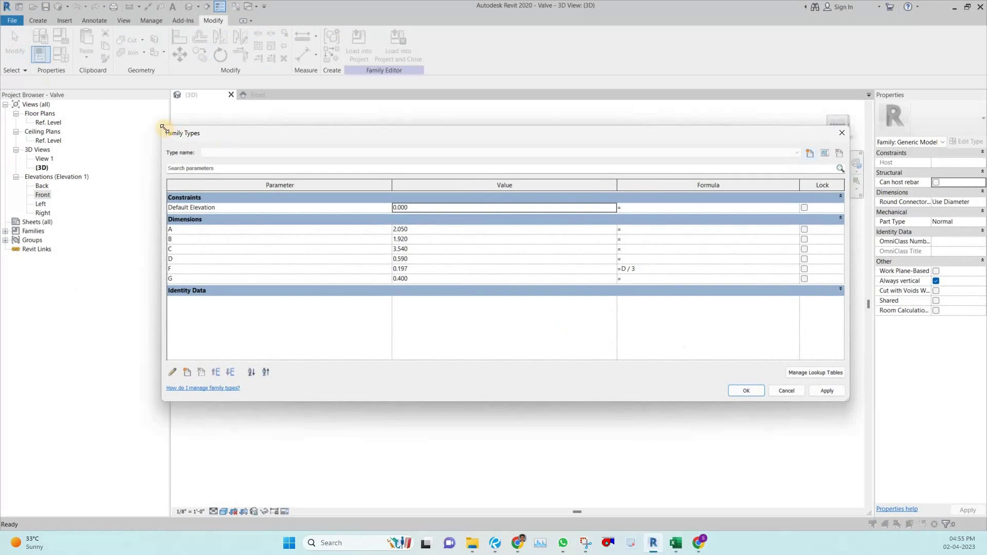
pyautogui.moveTo(164, 128); pyautogui.dragTo(396, 137)
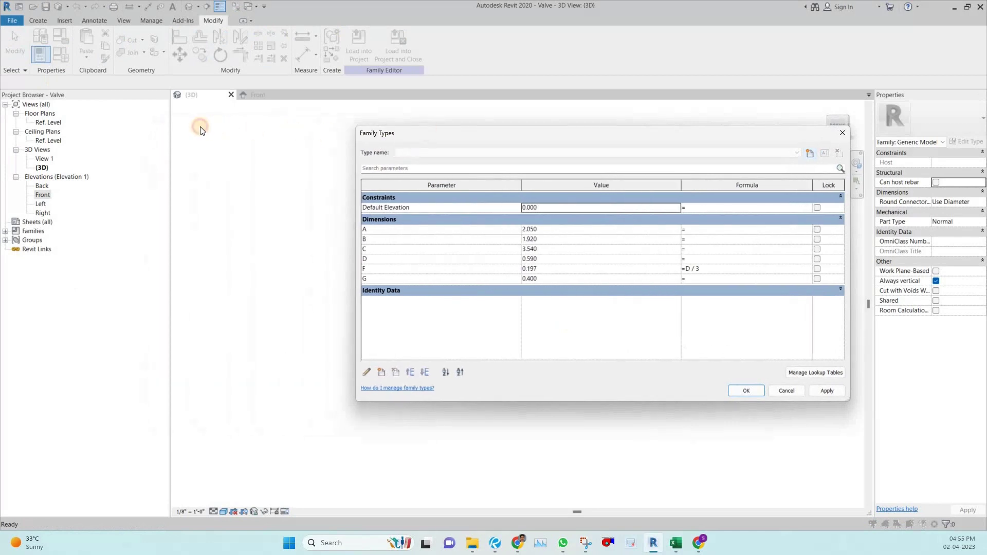
pyautogui.moveTo(199, 127); pyautogui.dragTo(167, 135)
pyautogui.click(496, 546)
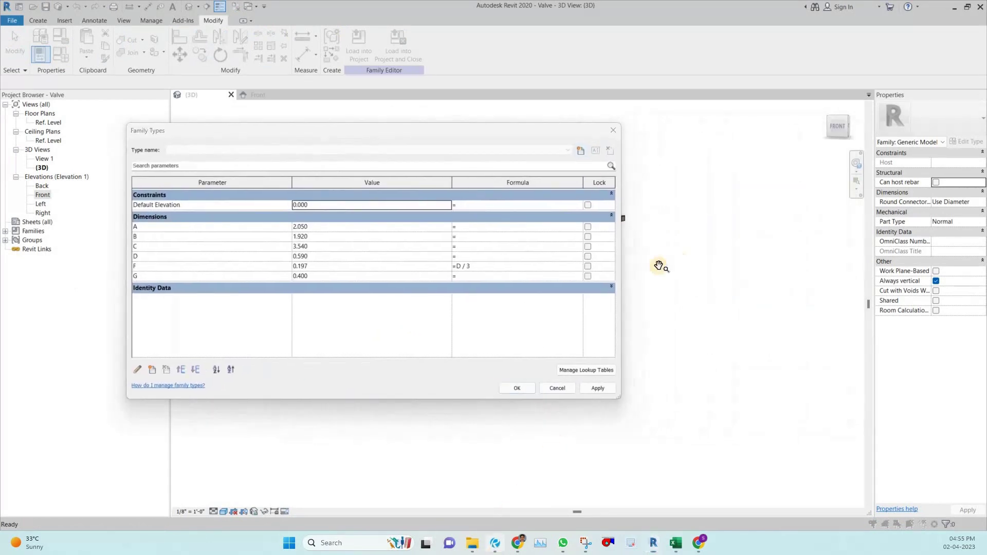
# - Place Revit beside the TSFP600APV submittal PDF in Revu and stack the Properties palette with the Project Browser
pyautogui.hotkey('alt', 'Tab')
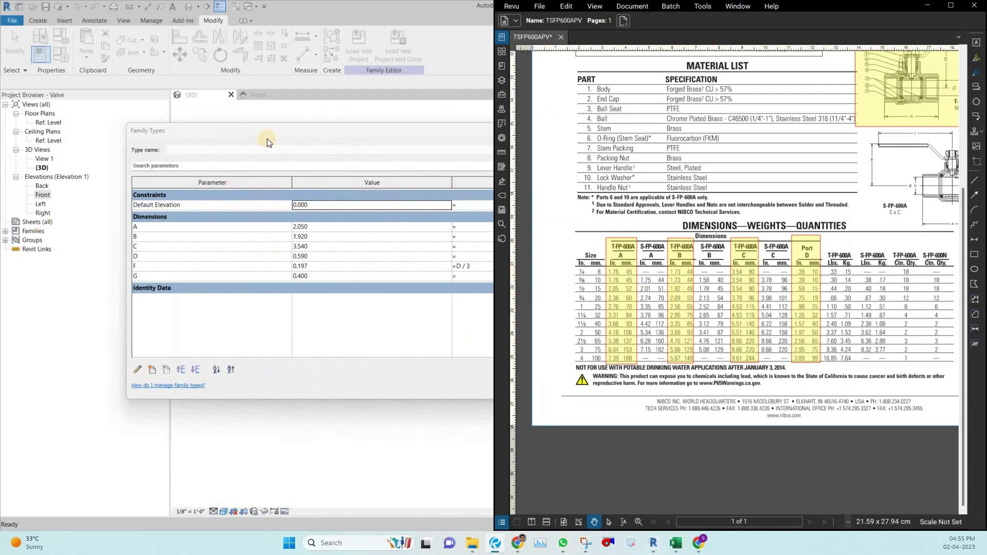
pyautogui.click(196, 202)
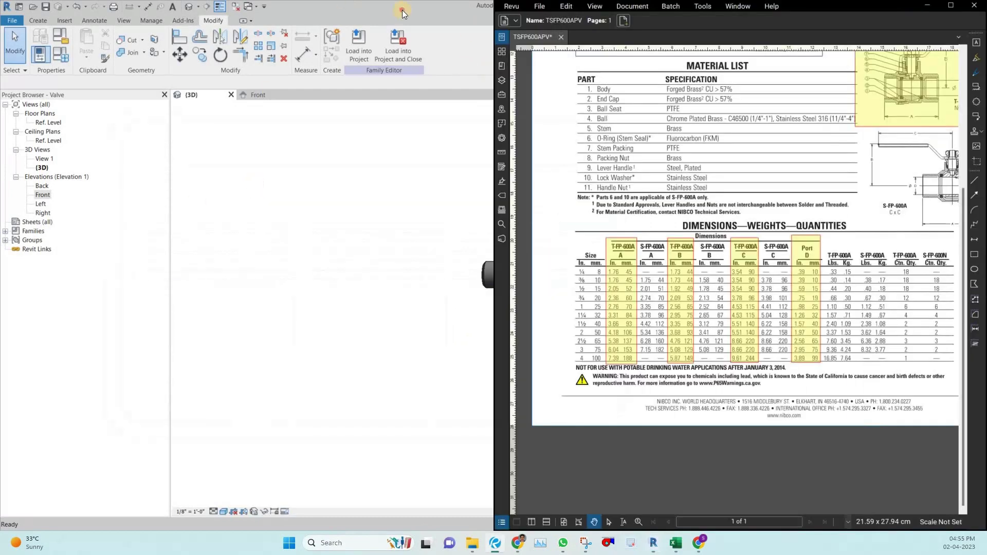
pyautogui.moveTo(402, 10); pyautogui.dragTo(1, 201)
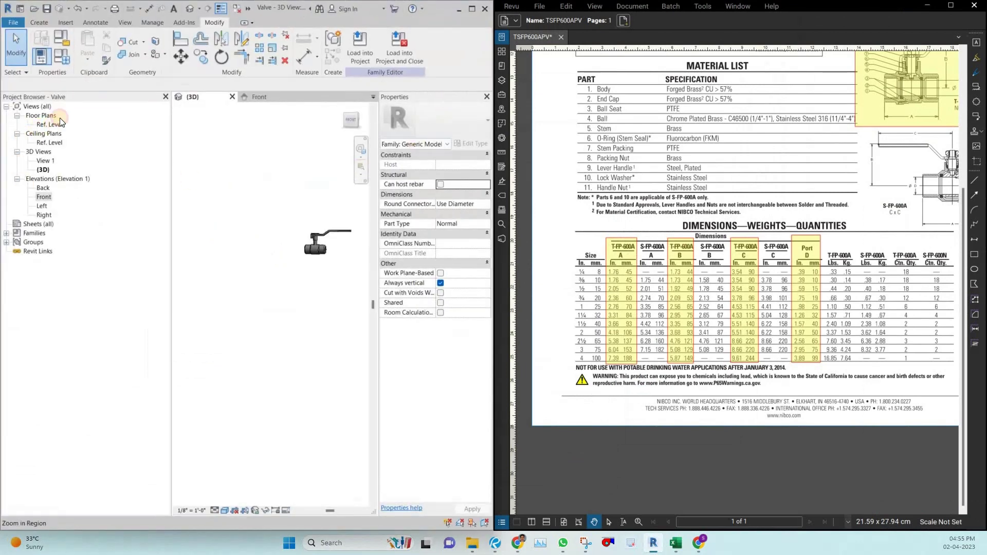
pyautogui.moveTo(59, 118); pyautogui.dragTo(69, 100)
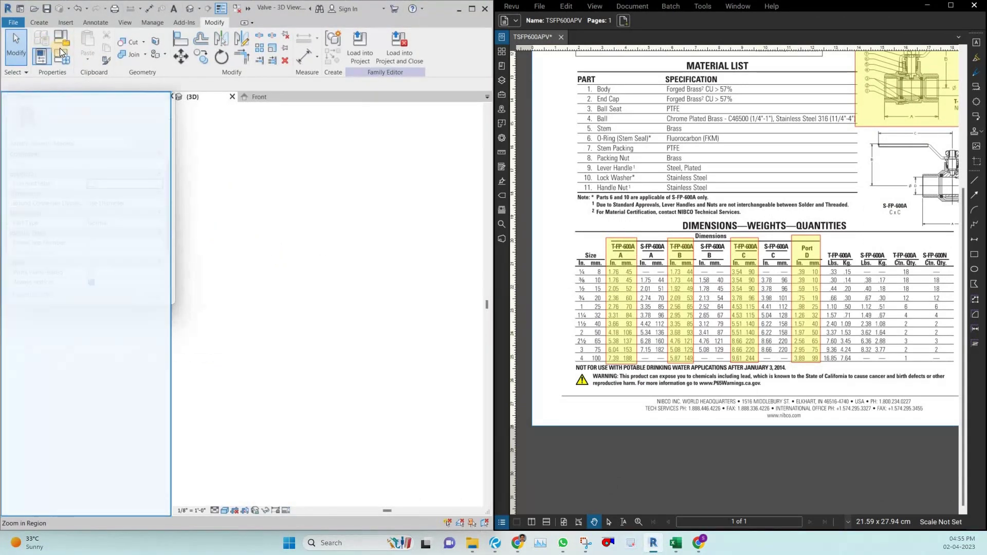
pyautogui.moveTo(59, 48); pyautogui.dragTo(63, 55)
# - Create a new type named 1/4 in the valve family's Family Types
pyautogui.click(63, 56)
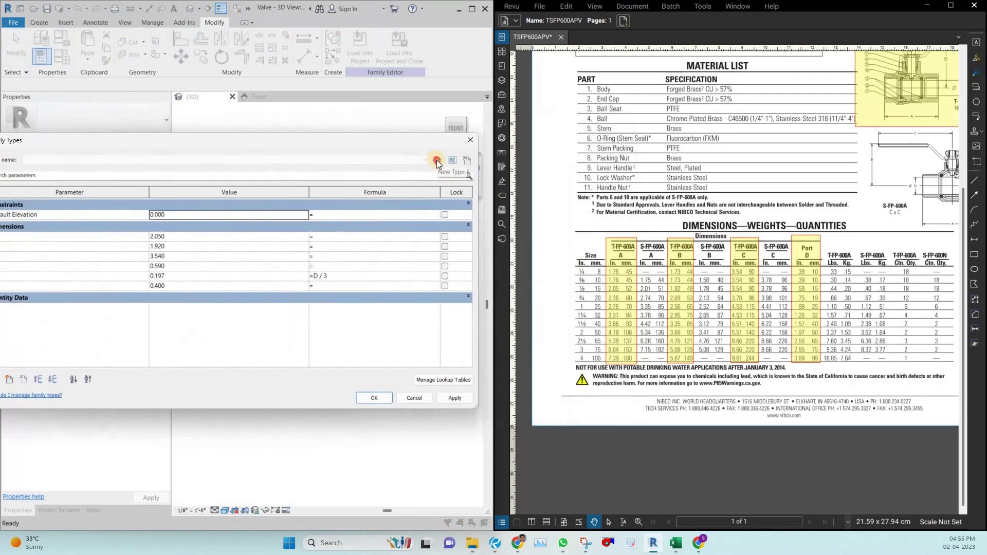
pyautogui.click(437, 160)
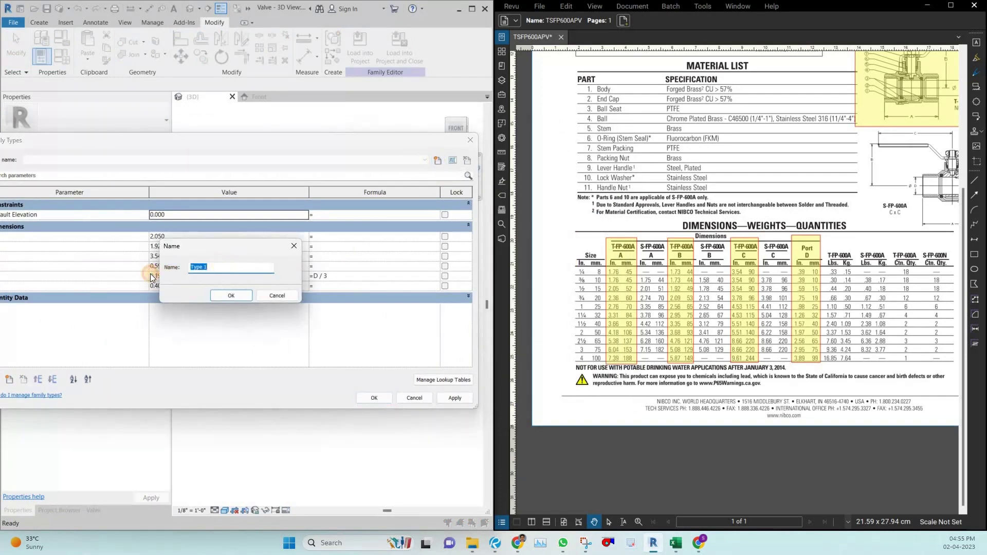
pyautogui.write('1/4')
pyautogui.click(227, 295)
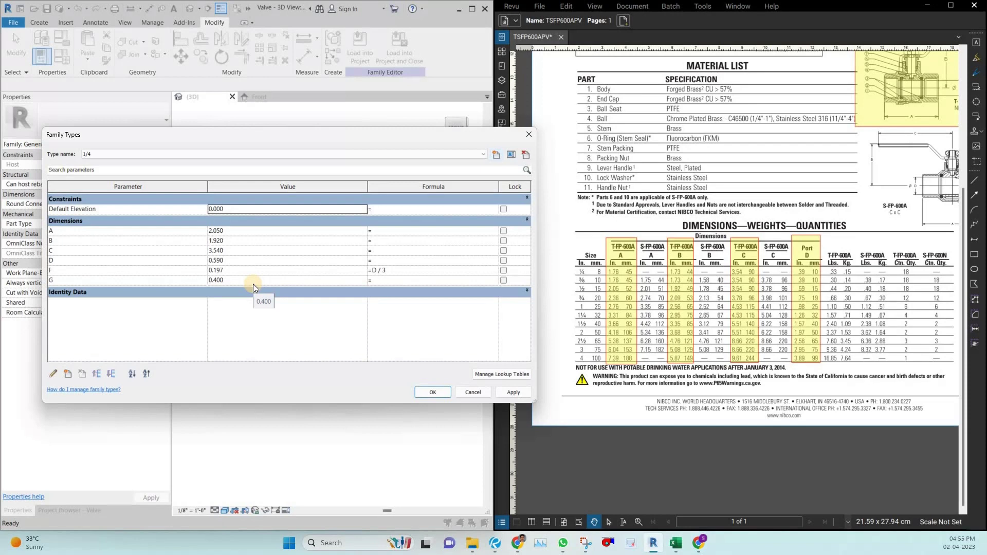
pyautogui.click(433, 392)
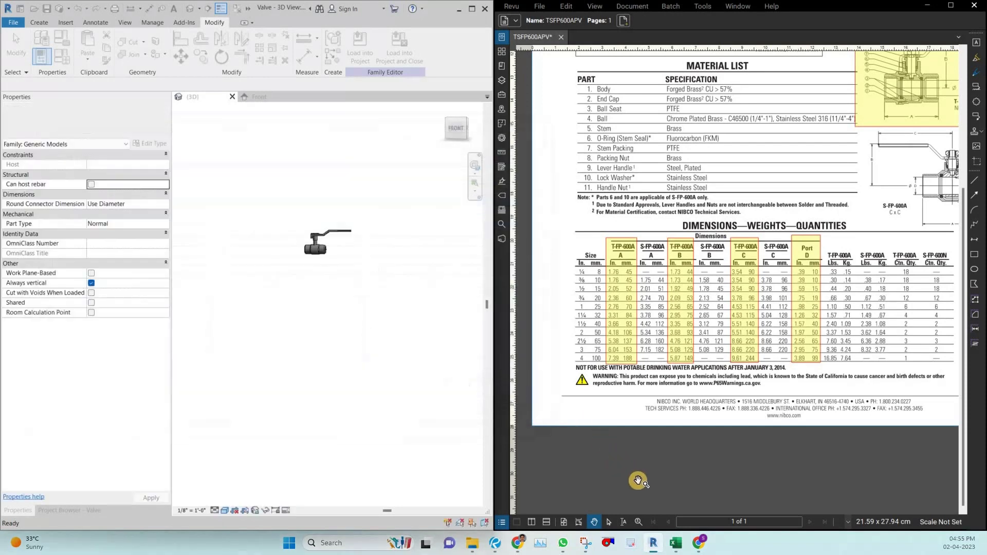
# - Switch to the Valve workbook in Excel, start saving a copy, and create a folder named Lookup table inside 6_lookup table family
pyautogui.click(675, 543)
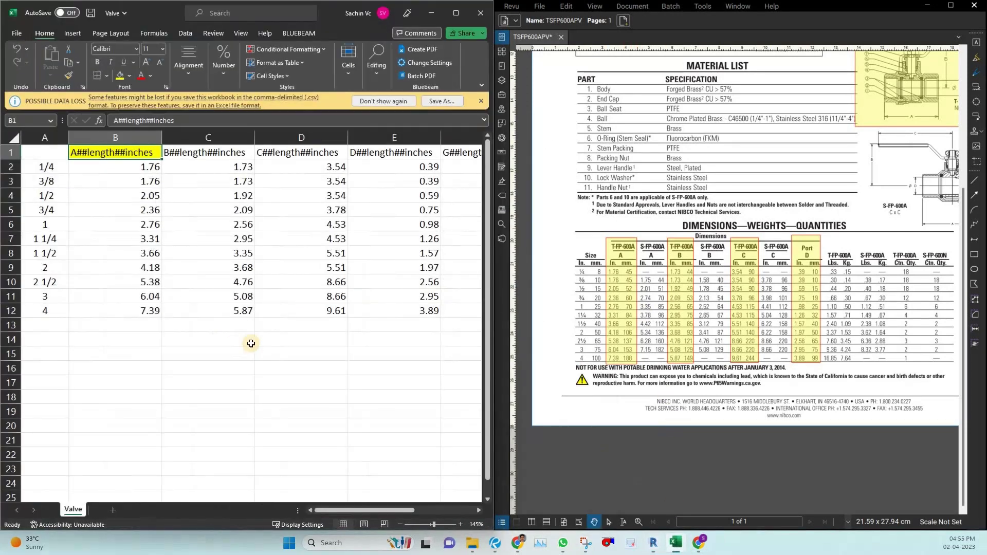
pyautogui.click(455, 13)
pyautogui.click(15, 32)
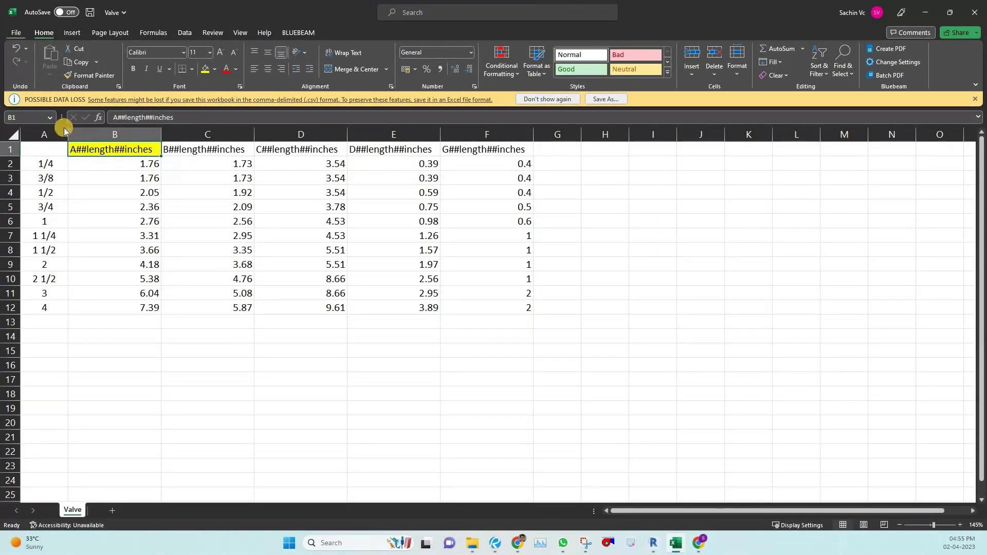
pyautogui.click(62, 169)
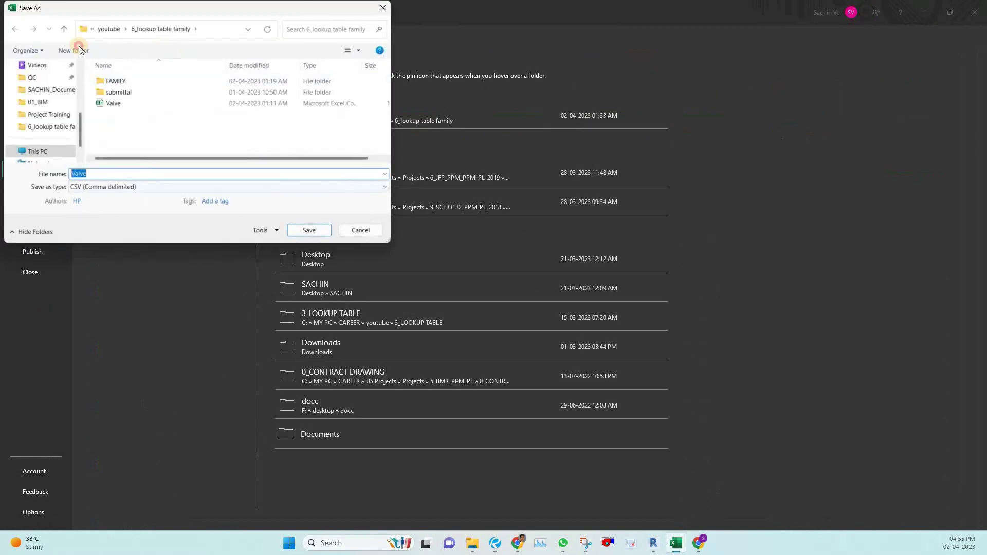
pyautogui.click(79, 50)
pyautogui.click(79, 50)
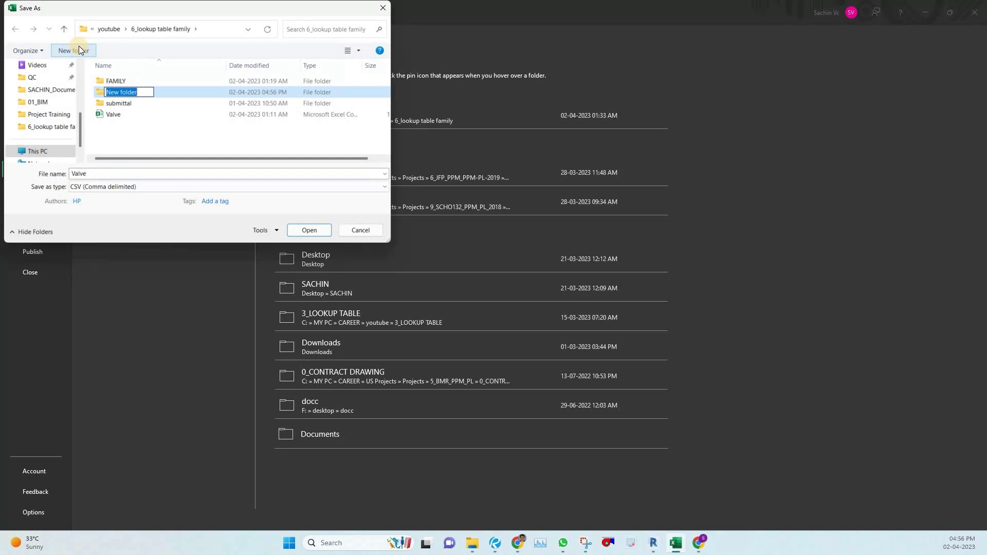
pyautogui.write('Lookup table')
# - Save the workbook as Valve in CSV (Comma delimited) format inside the Lookup table folder, then close Excel
pyautogui.click(125, 92)
pyautogui.doubleClick(123, 93)
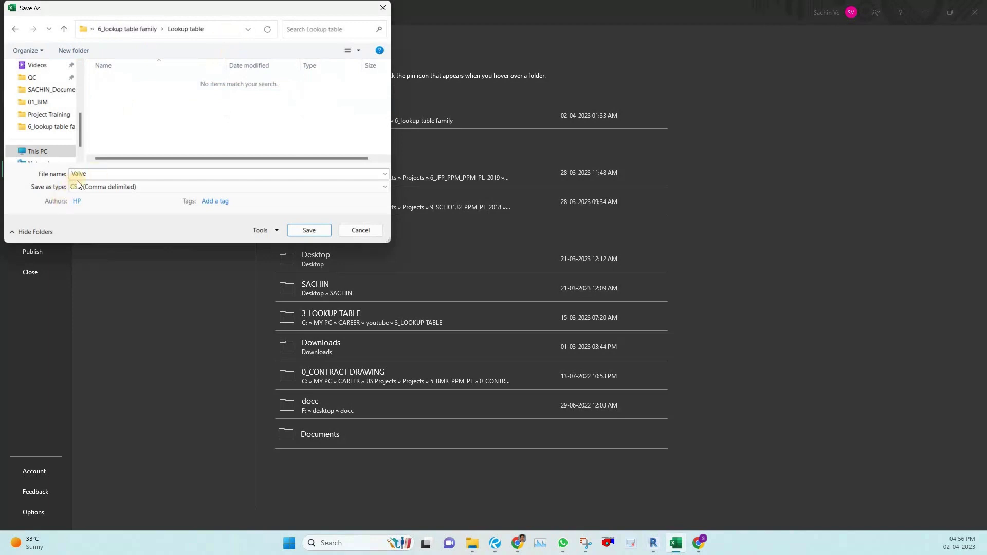
pyautogui.click(212, 30)
pyautogui.click(310, 228)
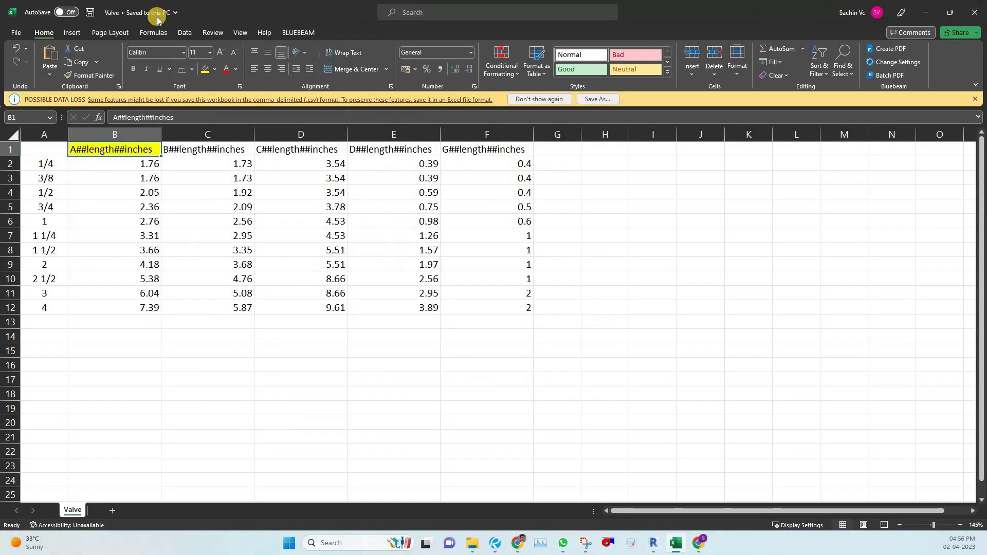
pyautogui.click(985, 5)
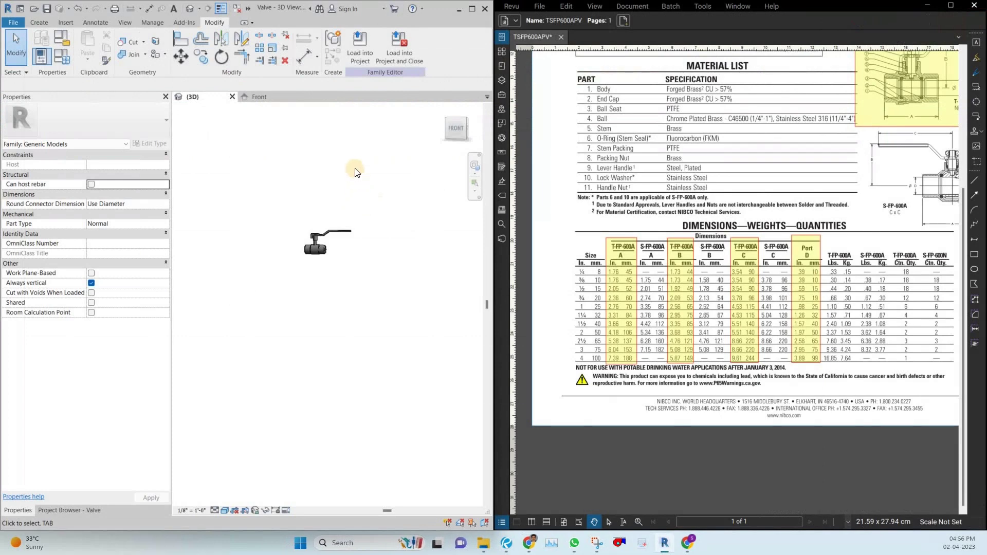
# - In Revit's Family Types, add a Text type family parameter named Lookup table, grouped under Text
pyautogui.keyDown('shift'); pyautogui.moveTo(355, 171); pyautogui.dragTo(325, 210, button='middle'); pyautogui.keyUp('shift')
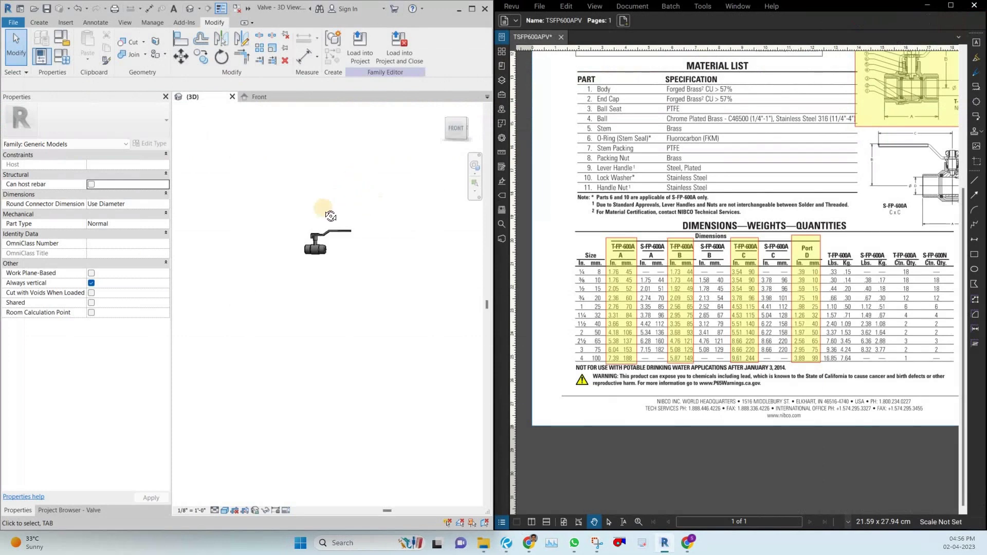
pyautogui.click(58, 62)
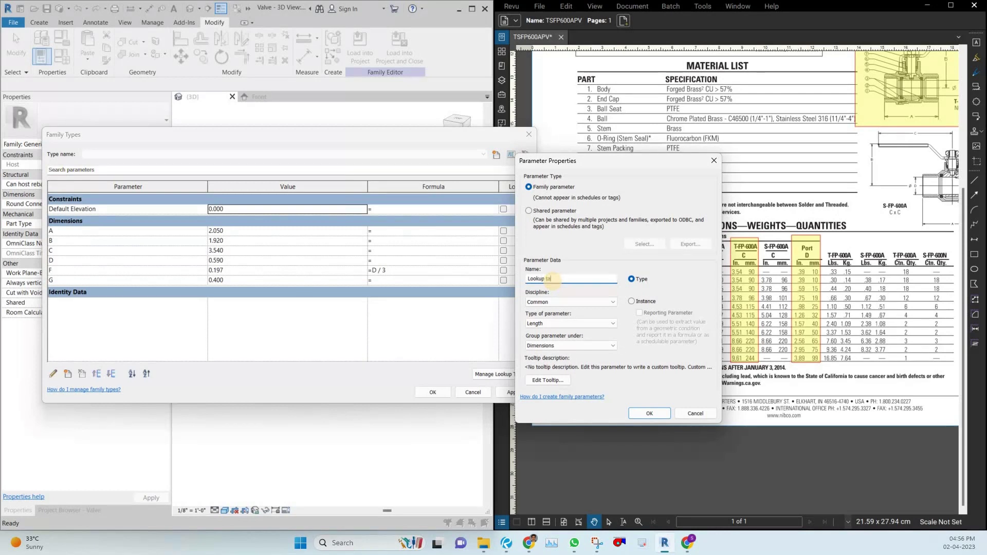
pyautogui.write('ble')
pyautogui.click(598, 325)
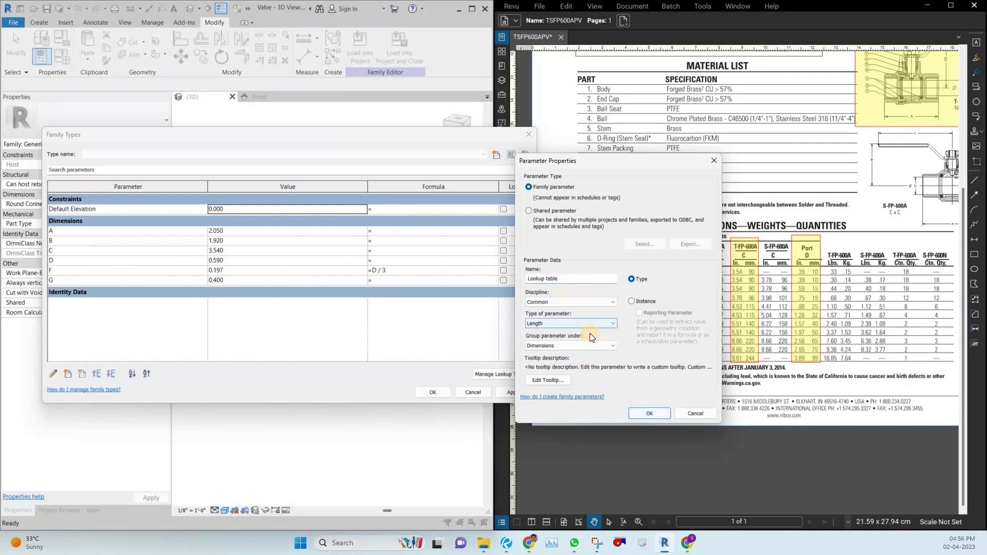
pyautogui.click(591, 332)
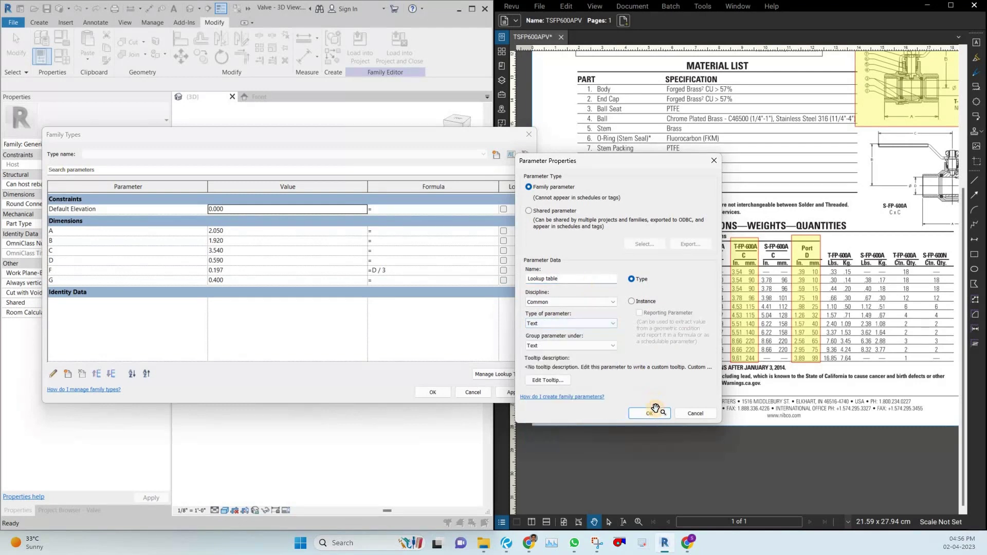
pyautogui.click(653, 411)
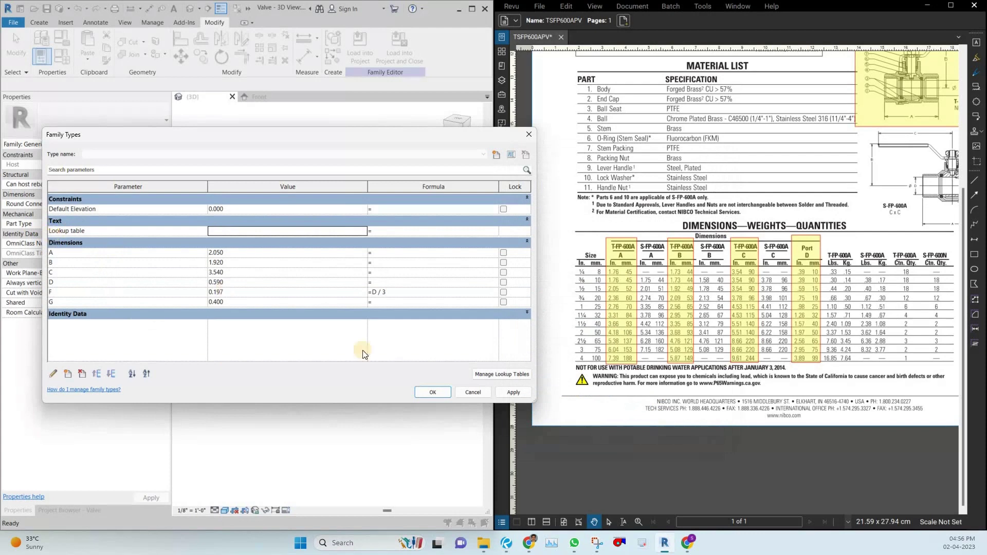
# - Import Valve.csv from the Lookup table folder as a lookup table and set the Lookup table parameter's value to Valve
pyautogui.click(501, 375)
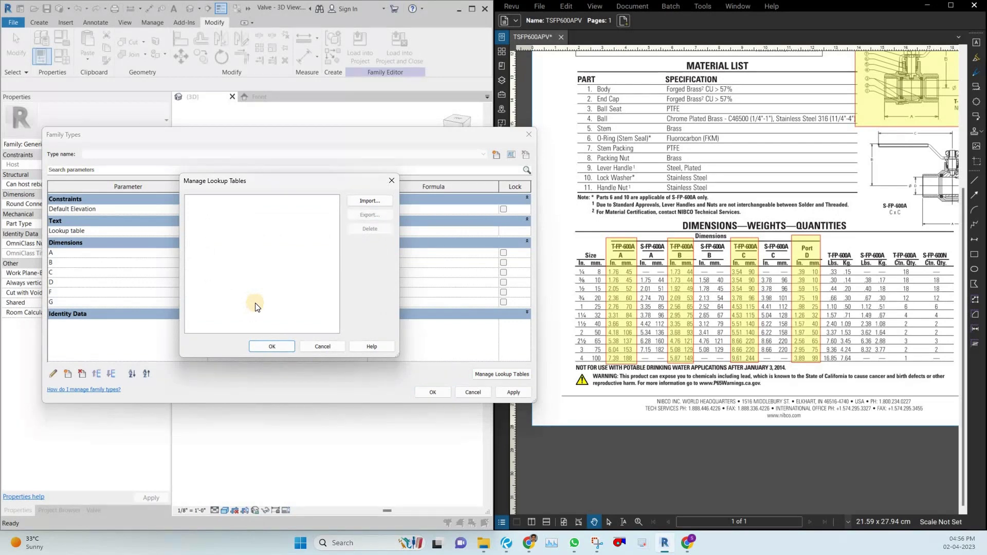
pyautogui.click(362, 200)
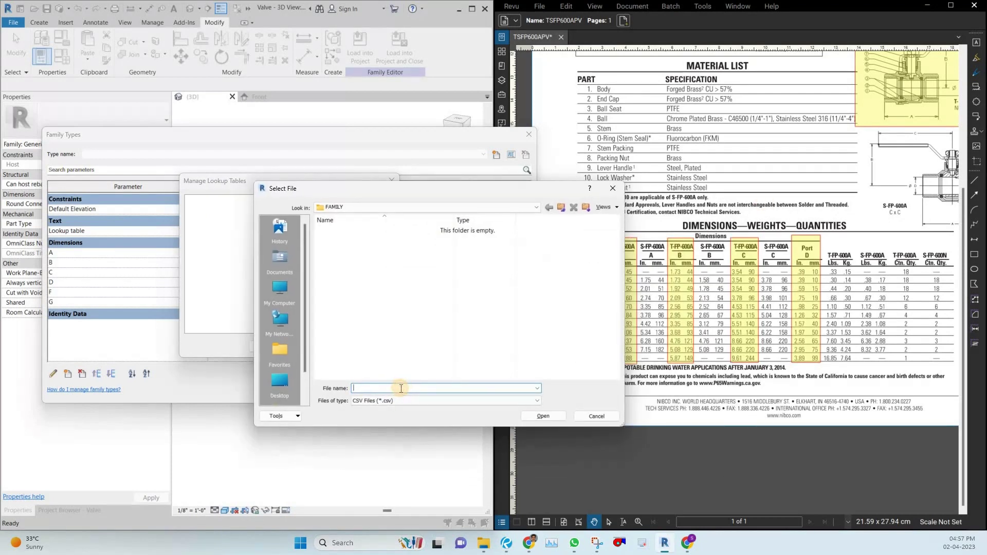
pyautogui.write('C:\\MY PC\\CAREER\\youtube\\6_lookup table family\\Lookup table')
pyautogui.press('Return')
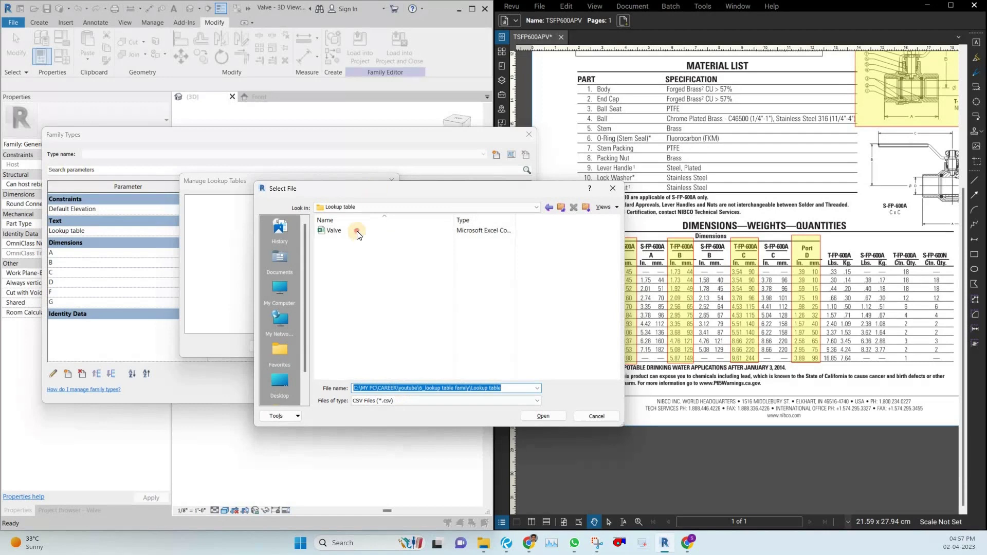
pyautogui.click(385, 230)
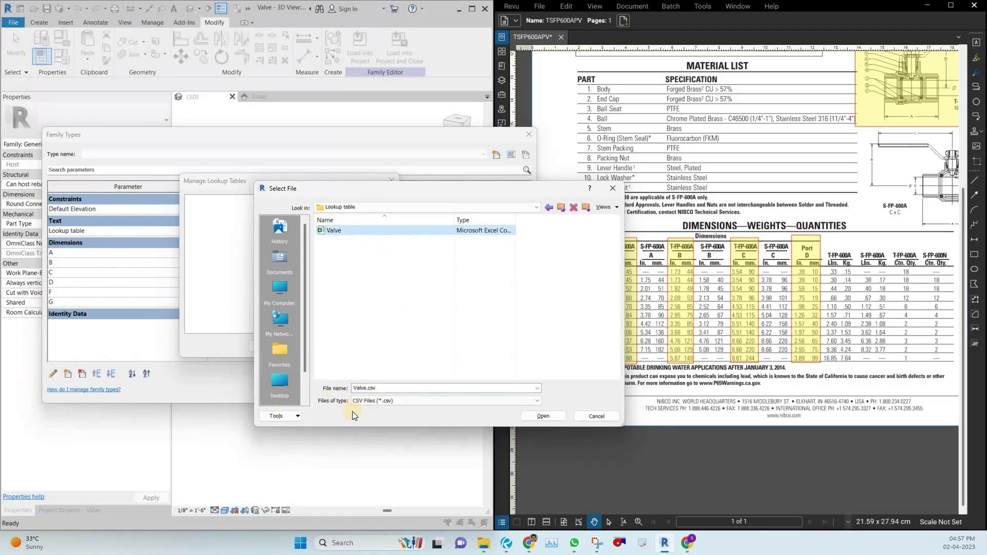
pyautogui.click(553, 417)
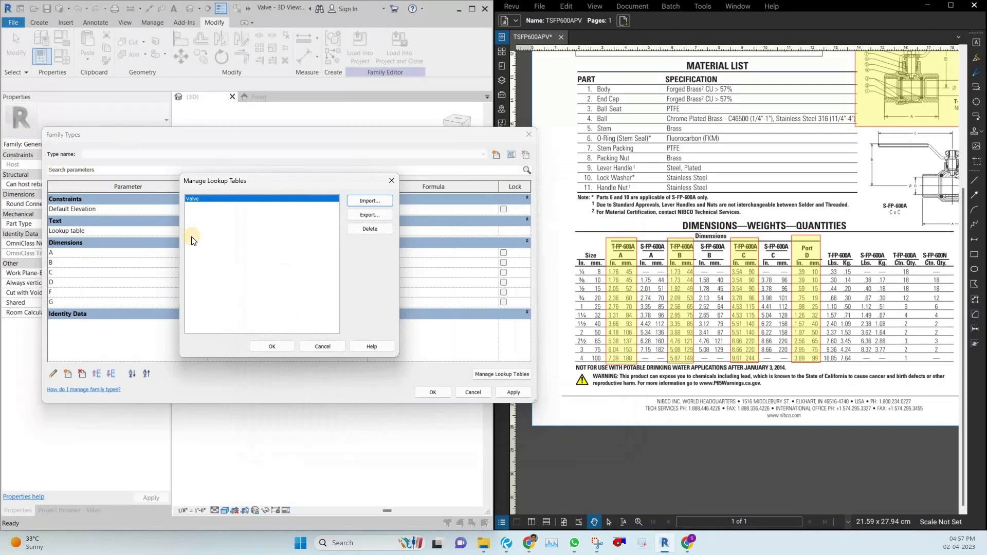
pyautogui.click(270, 346)
pyautogui.click(220, 235)
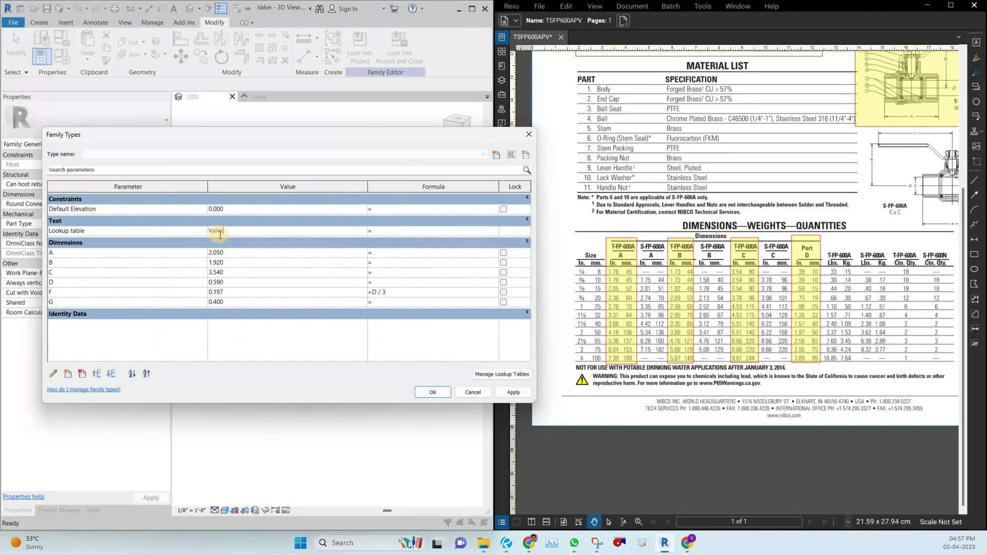
pyautogui.click(266, 288)
# - Switch to the Miro whiteboard and draw pen marks on the Creating CSV file box and below the yellow highlight
pyautogui.click(529, 542)
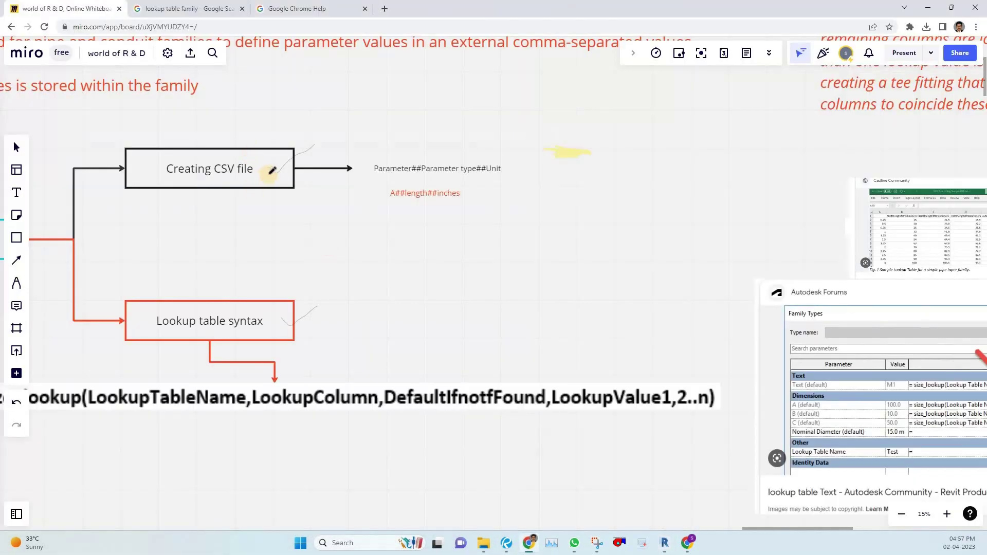
pyautogui.scroll(-1, 271, 170)
pyautogui.moveTo(303, 173); pyautogui.dragTo(325, 160)
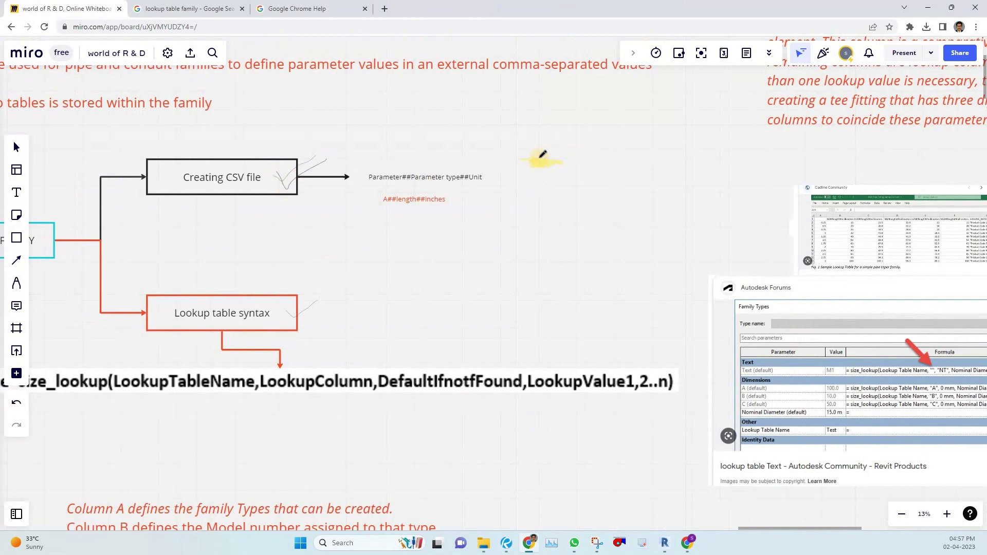
pyautogui.moveTo(539, 158)
pyautogui.mouseDown()
pyautogui.moveTo(537, 200)
pyautogui.moveTo(551, 182)
pyautogui.mouseUp()
# - Copy the example formula size_lookup(LookupTable,"B",100,A) above the condition flowchart and remove the bold formatting from its text
pyautogui.scroll(-3, 308, 304)
pyautogui.moveTo(404, 266); pyautogui.dragTo(444, 249, button='middle')
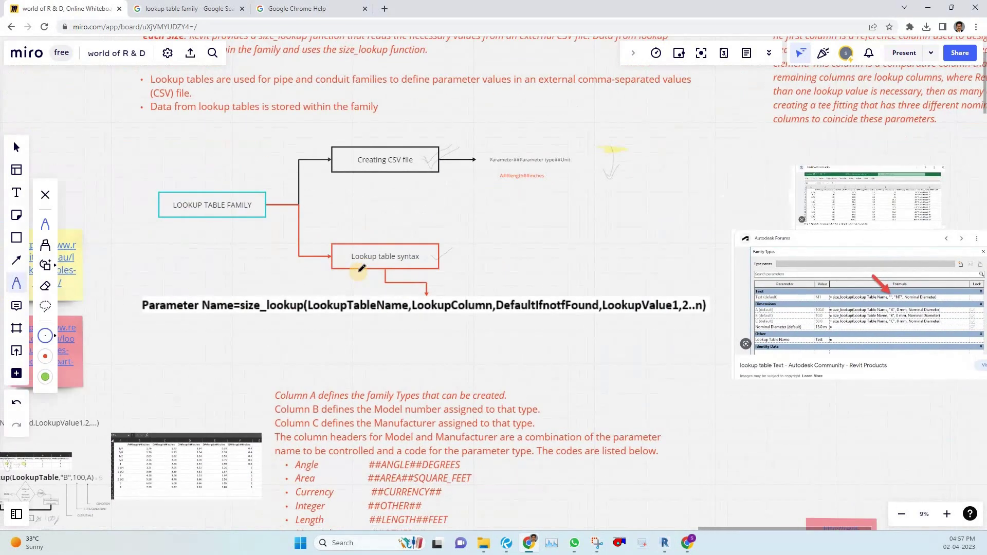
pyautogui.moveTo(354, 286); pyautogui.dragTo(648, 194, button='middle')
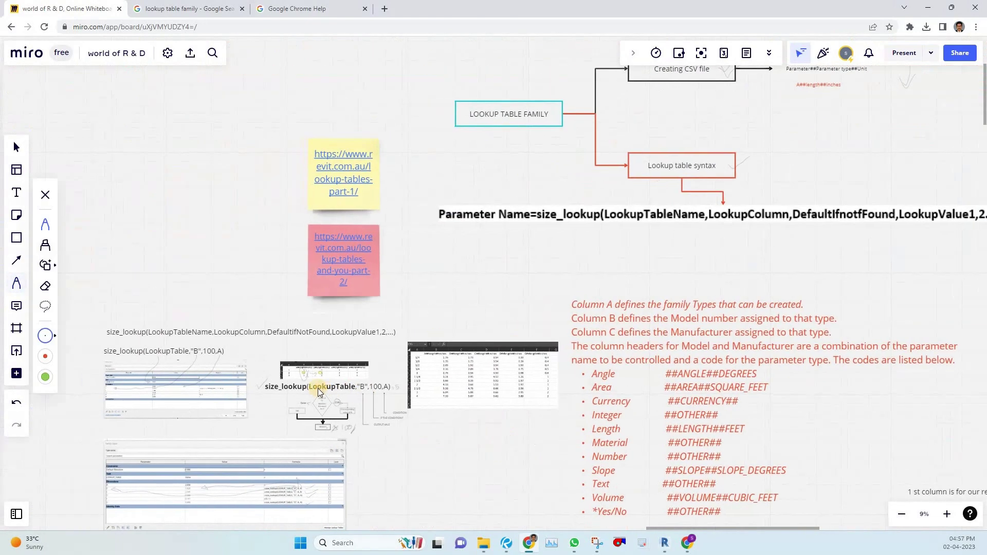
pyautogui.press('Escape')
pyautogui.scroll(3, 318, 389)
pyautogui.doubleClick(318, 389)
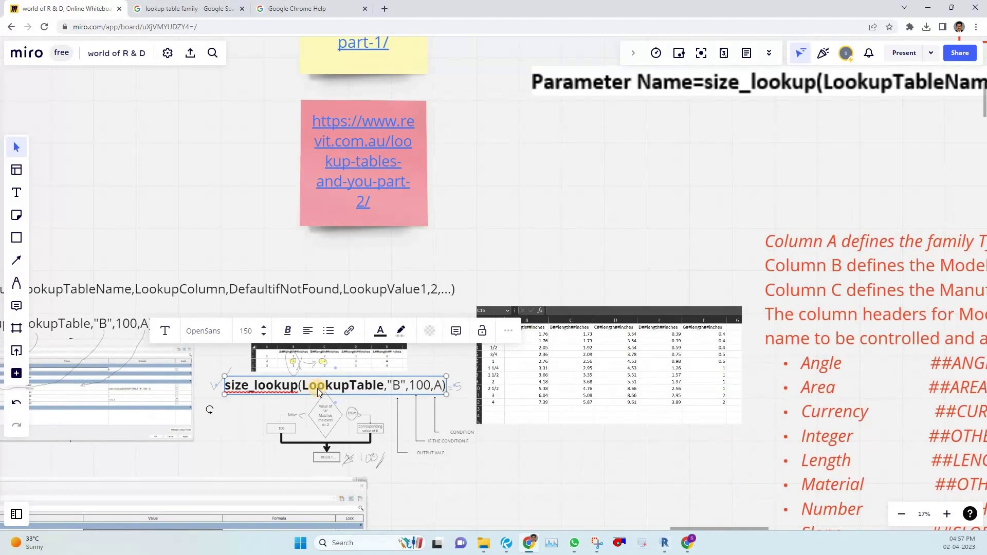
pyautogui.hotkey('ctrl', 's')
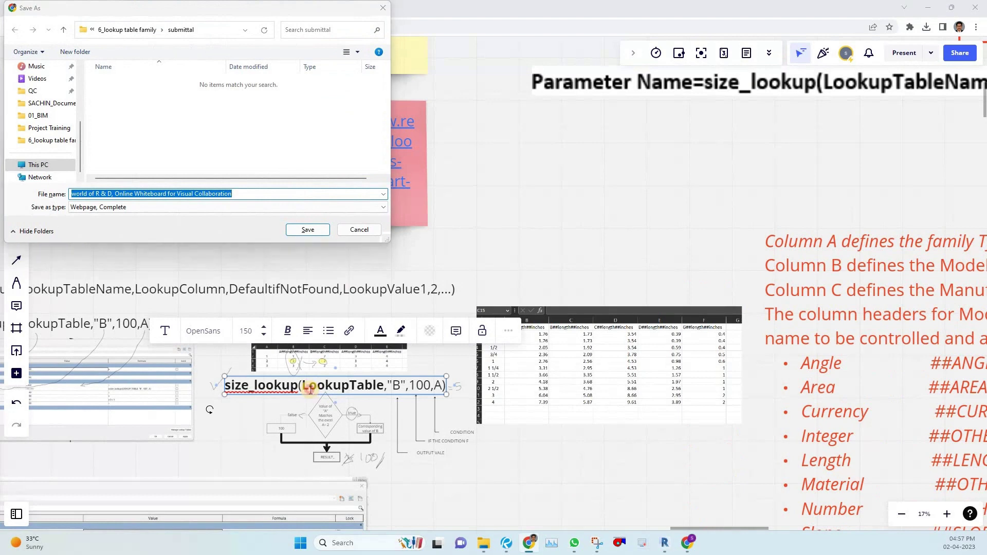
pyautogui.press('Escape')
pyautogui.hotkey('ctrl', 'a')
pyautogui.hotkey('ctrl', 'c')
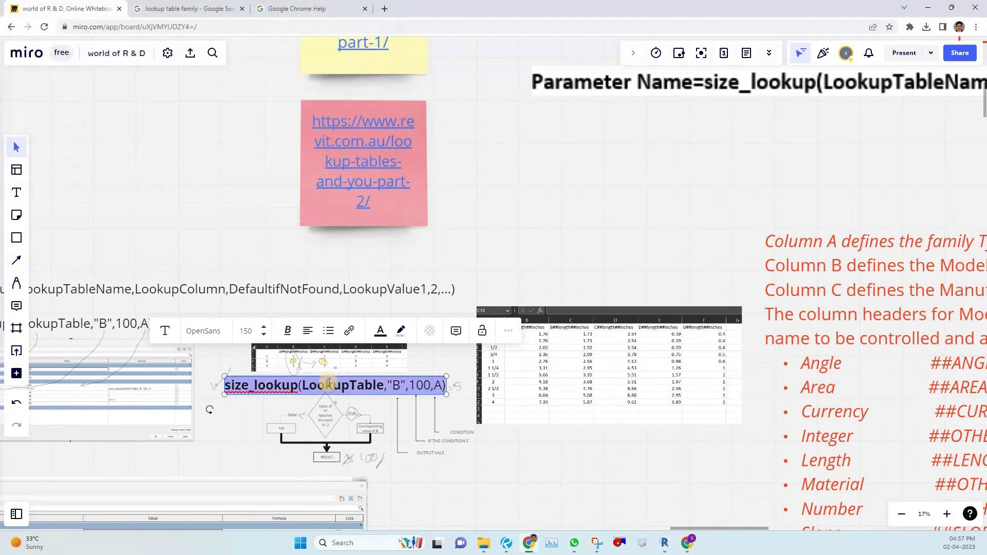
pyautogui.hotkey('ctrl', 'b')
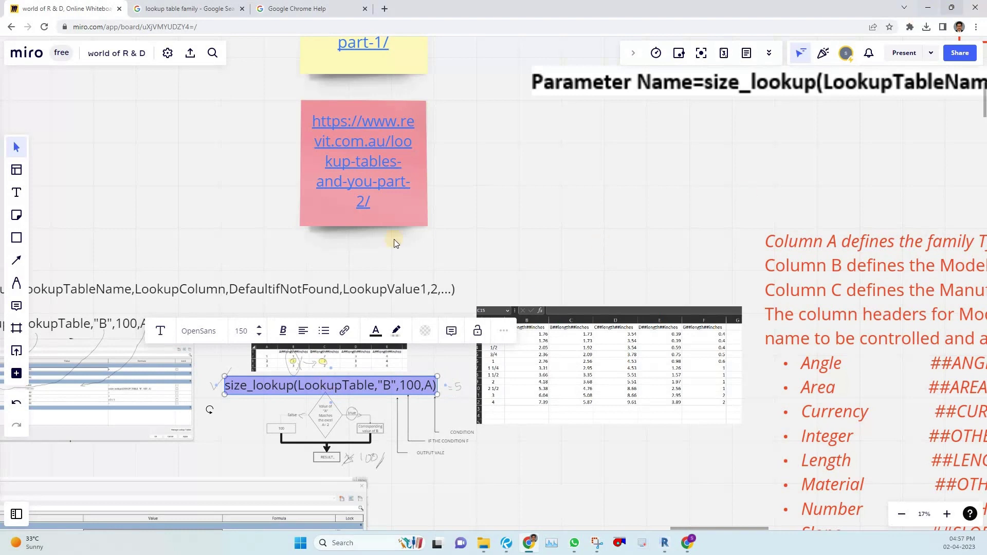
# - Switch to Revit's Family Types, paste the copied size_lookup formula into parameter B, and change its table name to Lookup table
pyautogui.click(951, 7)
pyautogui.click(377, 262)
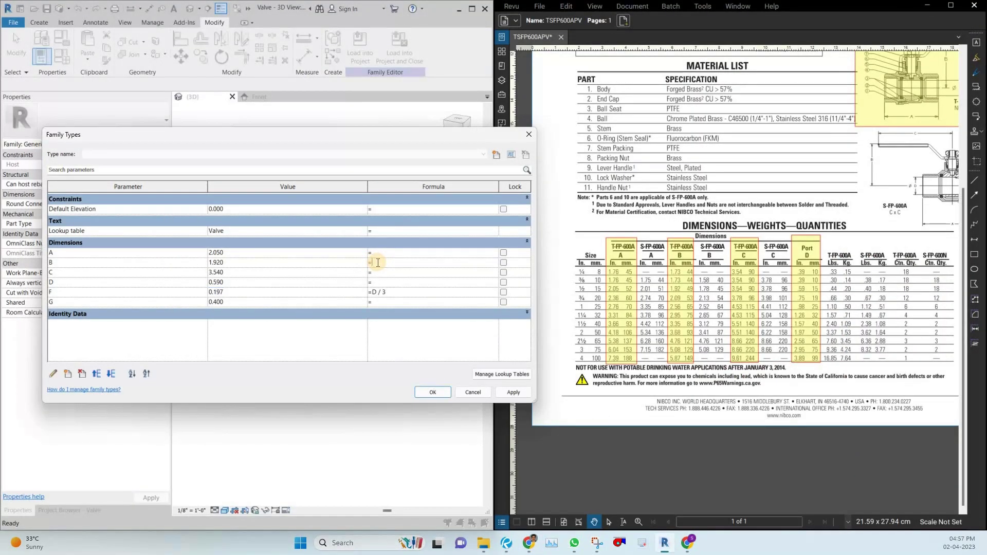
pyautogui.hotkey('ctrl', 'v')
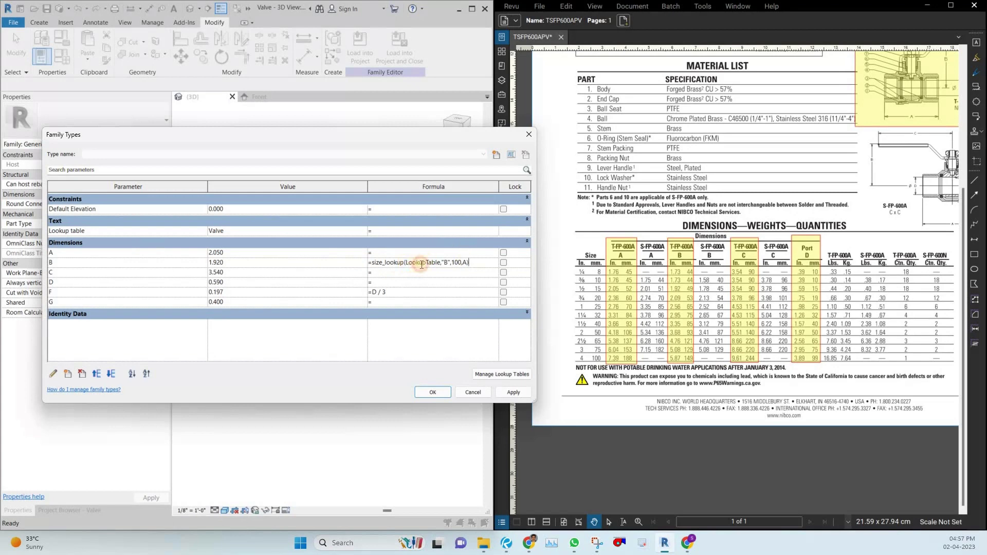
pyautogui.moveTo(406, 263); pyautogui.dragTo(437, 262)
pyautogui.click(428, 263)
pyautogui.press('BackSpace')
pyautogui.write('t')
# - Set the default value in parameter B's size_lookup formula to A-.5
pyautogui.doubleClick(455, 263)
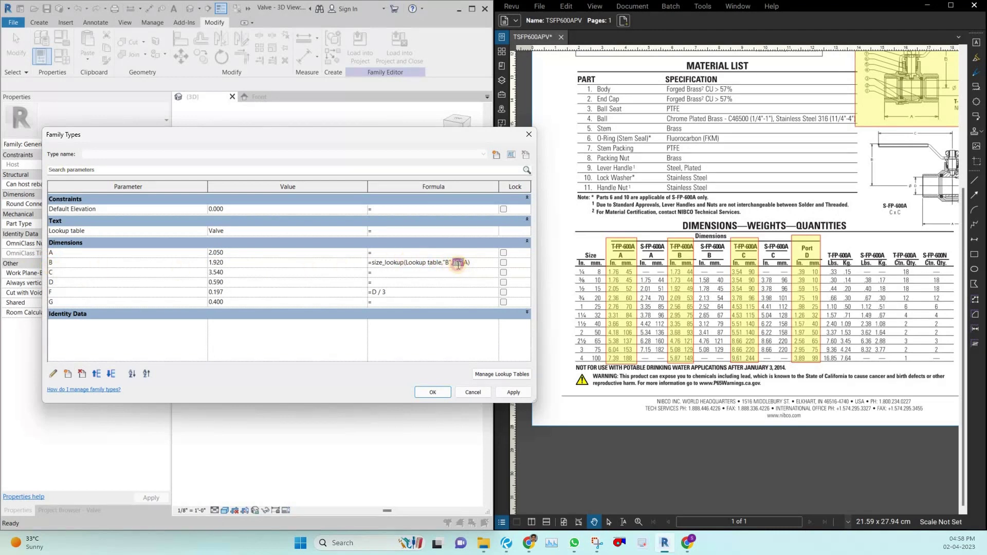
pyautogui.moveTo(453, 262); pyautogui.dragTo(457, 263)
pyautogui.write('A-.5')
pyautogui.click(467, 267)
pyautogui.click(484, 264)
# - Copy parameter B's formula to parameter C and change its lookup column to "C"
pyautogui.moveTo(484, 263); pyautogui.dragTo(365, 263)
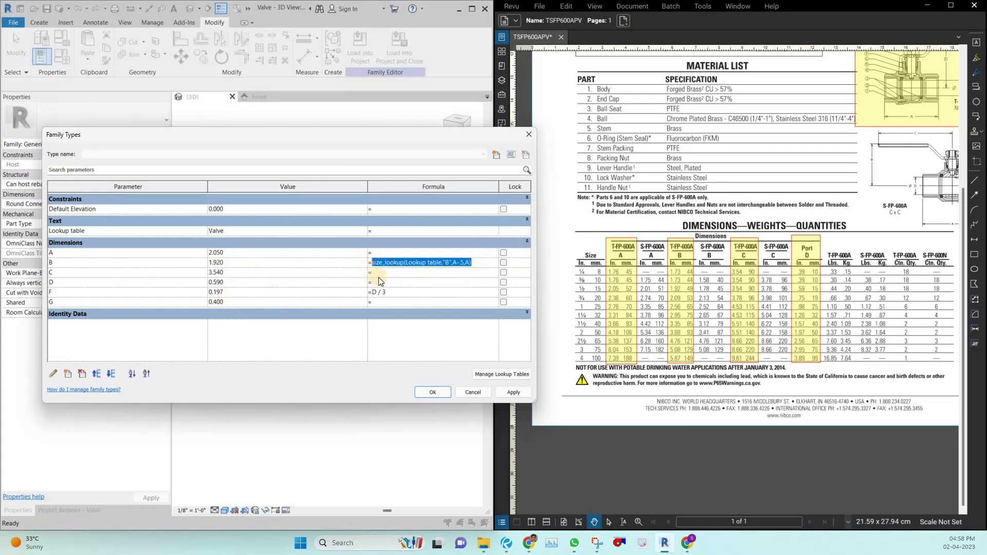
pyautogui.hotkey('ctrl', 'c')
pyautogui.click(406, 273)
pyautogui.hotkey('ctrl', 'v')
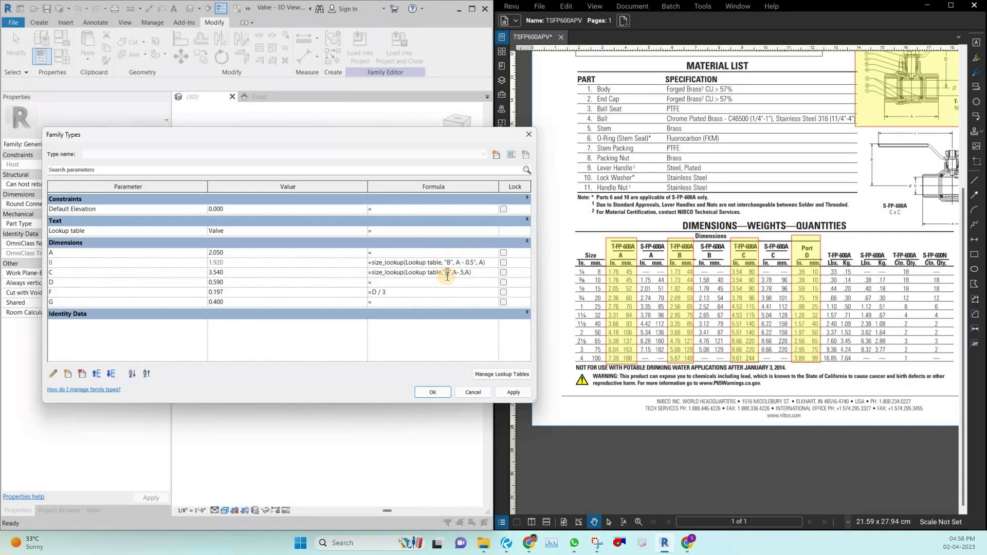
pyautogui.press('BackSpace')
pyautogui.write('C')
pyautogui.click(465, 275)
pyautogui.moveTo(465, 274); pyautogui.dragTo(353, 274)
# - Paste the size_lookup formula into parameters D and G, using lookup columns "D" and "G" respectively
pyautogui.click(398, 283)
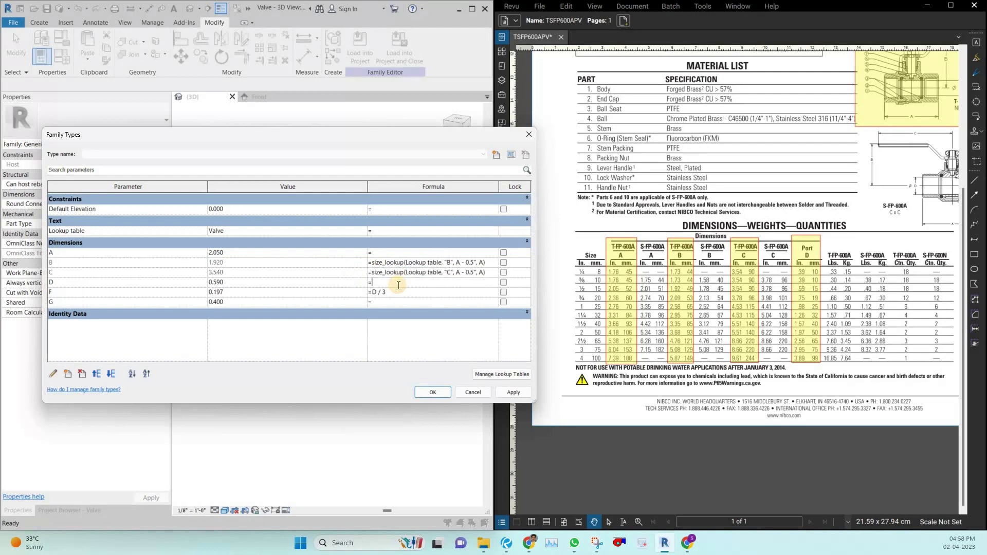
pyautogui.hotkey('ctrl', 'v')
pyautogui.write('D')
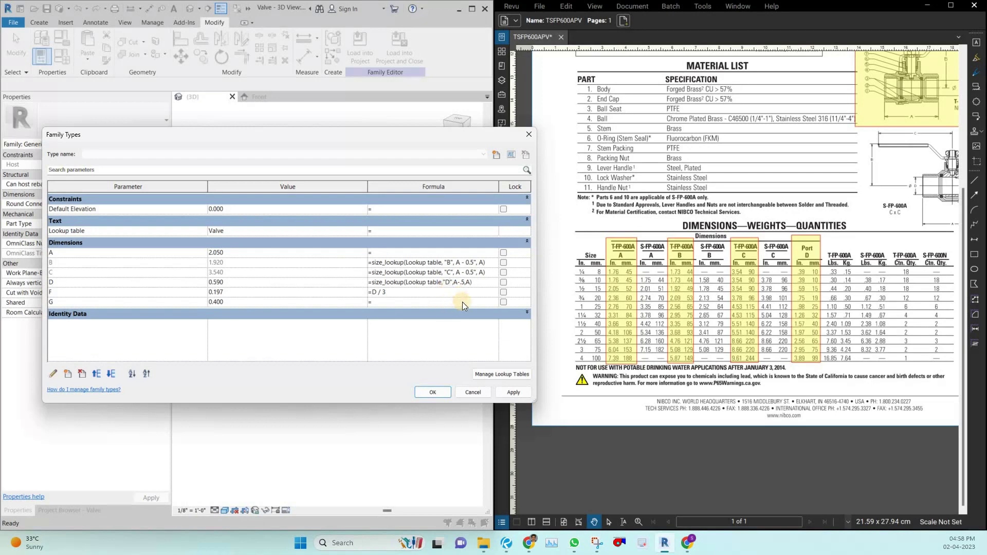
pyautogui.click(458, 303)
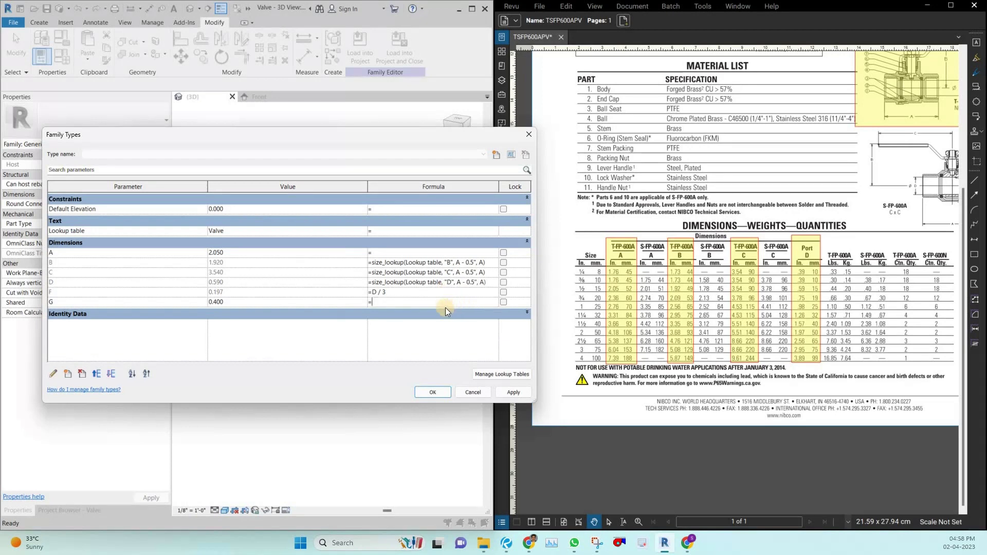
pyautogui.hotkey('ctrl', 'v')
pyautogui.doubleClick(447, 303)
pyautogui.write('G')
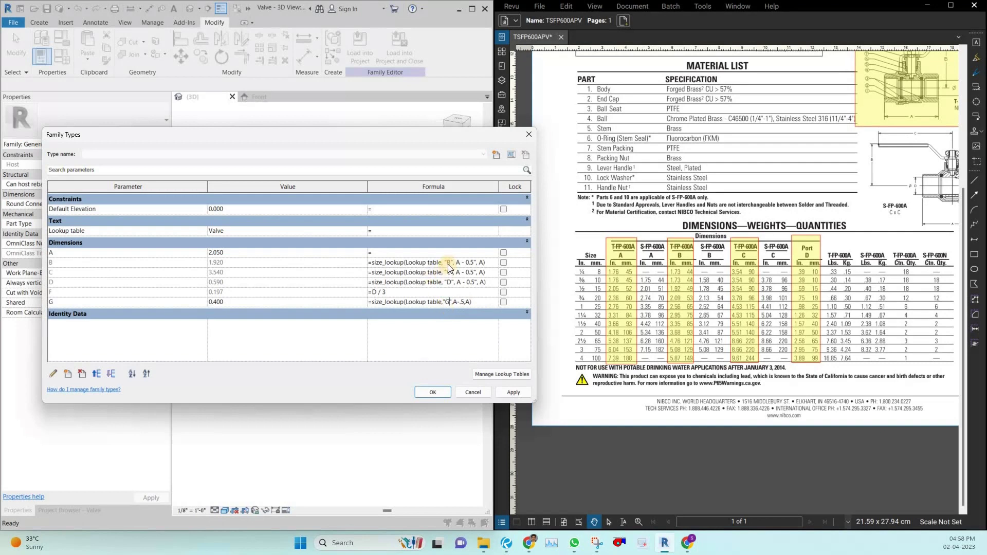
# - Test the lookup formulas by setting parameter A to 1.76 and compare the dimensions with the datasheet's T-FP-600A columns
pyautogui.doubleClick(448, 263)
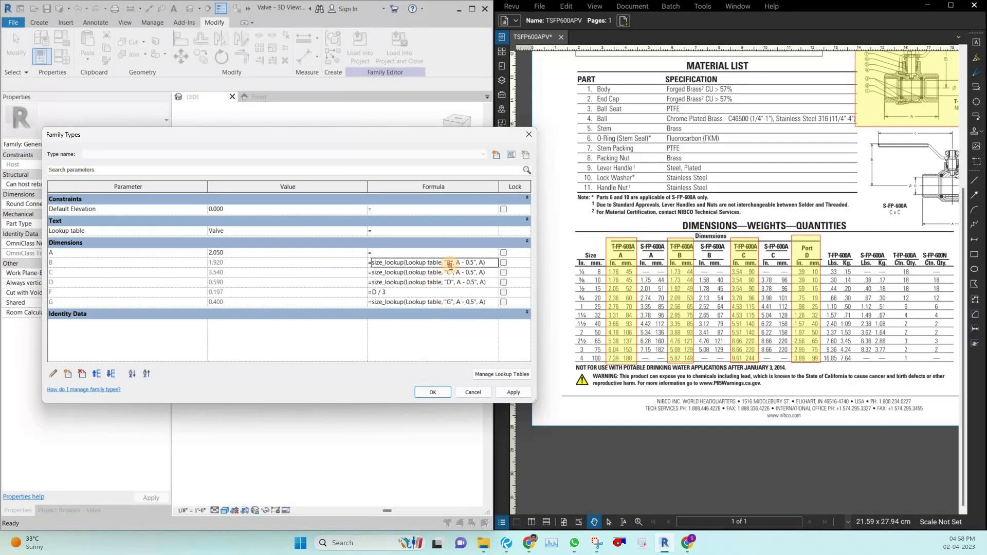
pyautogui.doubleClick(481, 262)
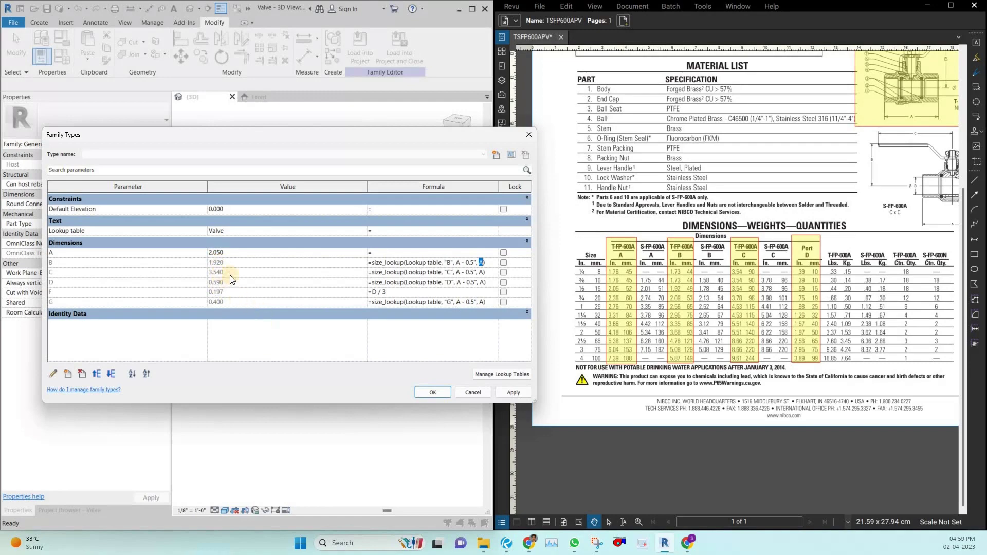
pyautogui.click(248, 254)
pyautogui.click(248, 256)
pyautogui.scroll(6, 635, 274)
pyautogui.moveTo(636, 274); pyautogui.dragTo(771, 249)
pyautogui.scroll(1, 708, 255)
pyautogui.scroll(-3, 708, 254)
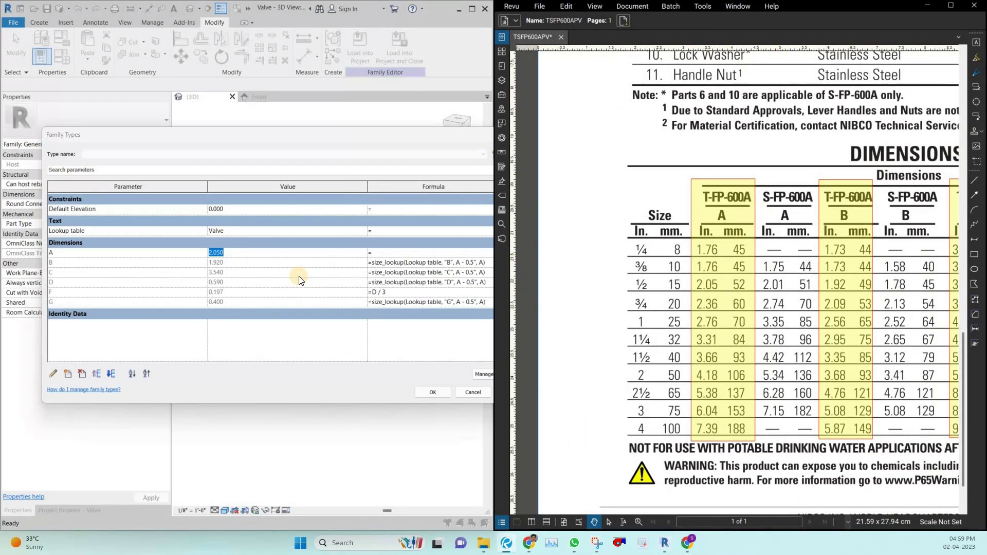
pyautogui.press('e')
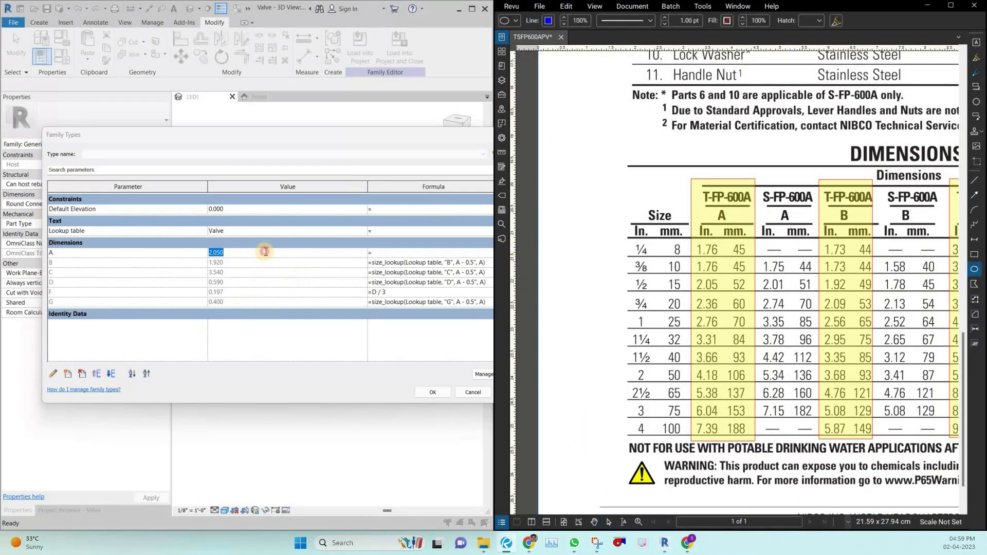
pyautogui.click(198, 264)
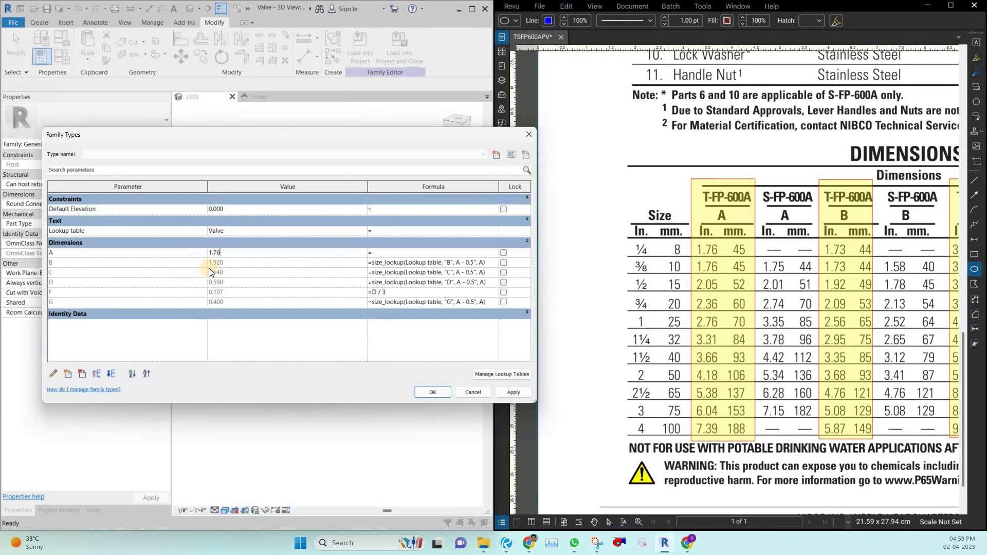
pyautogui.press('Tab')
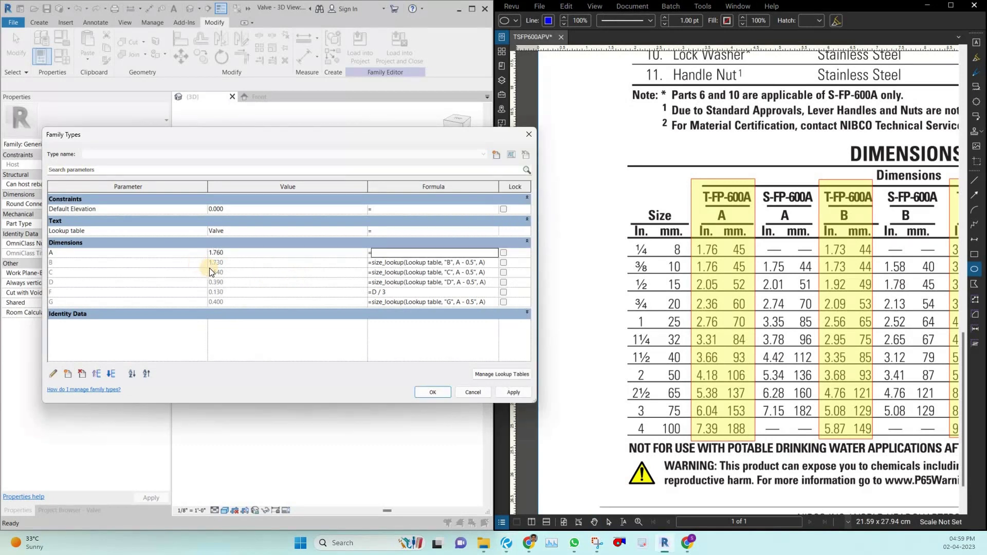
pyautogui.click(743, 243)
pyautogui.scroll(-3, 776, 252)
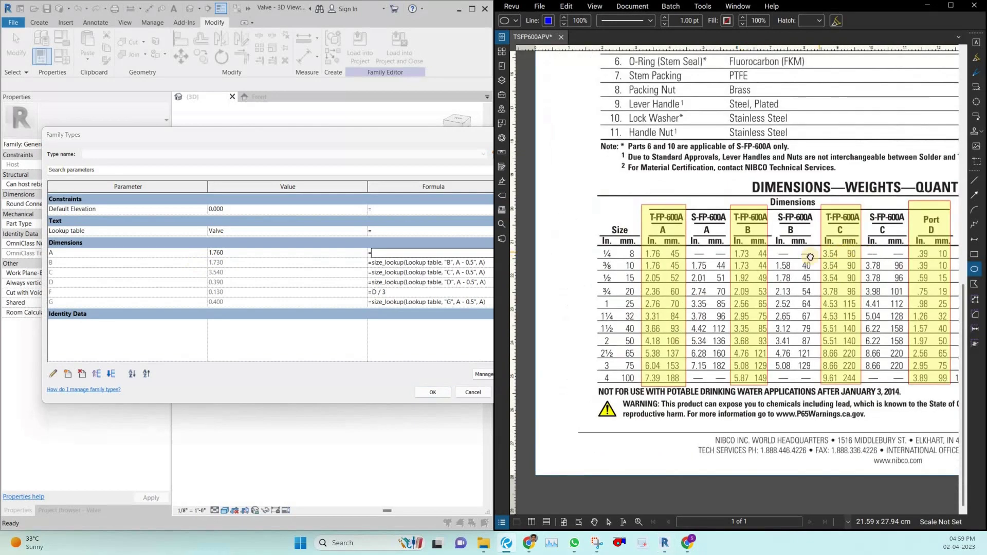
pyautogui.moveTo(948, 259); pyautogui.dragTo(821, 273, button='middle')
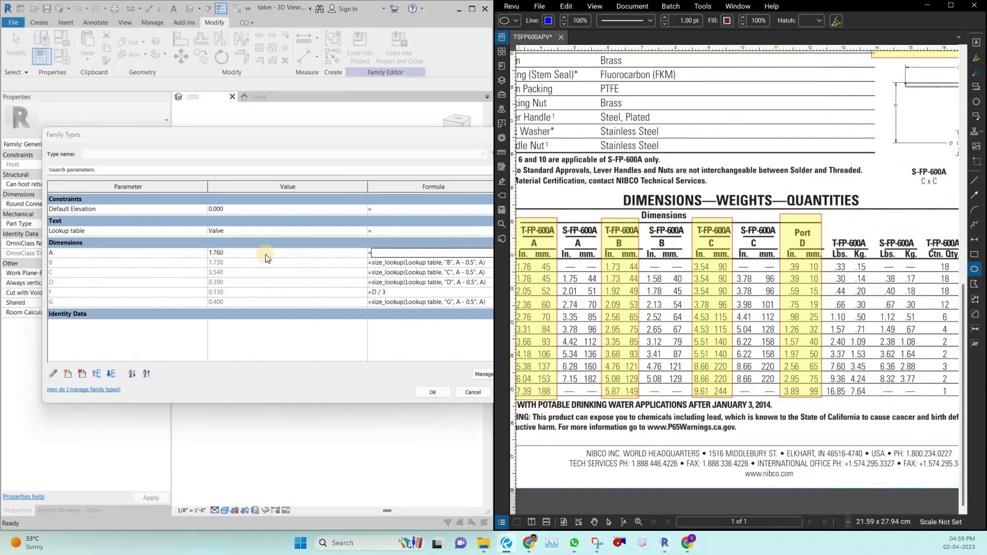
# - Set parameter A to 7.39 and compare the looked-up dimensions with the datasheet's size 4 row
pyautogui.scroll(-5, 660, 270)
pyautogui.scroll(7, 590, 337)
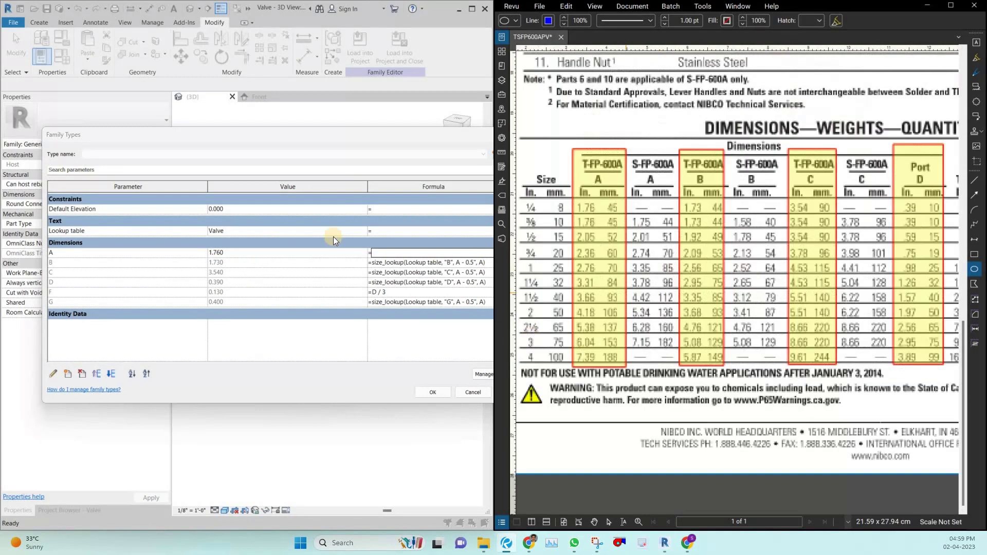
pyautogui.click(260, 252)
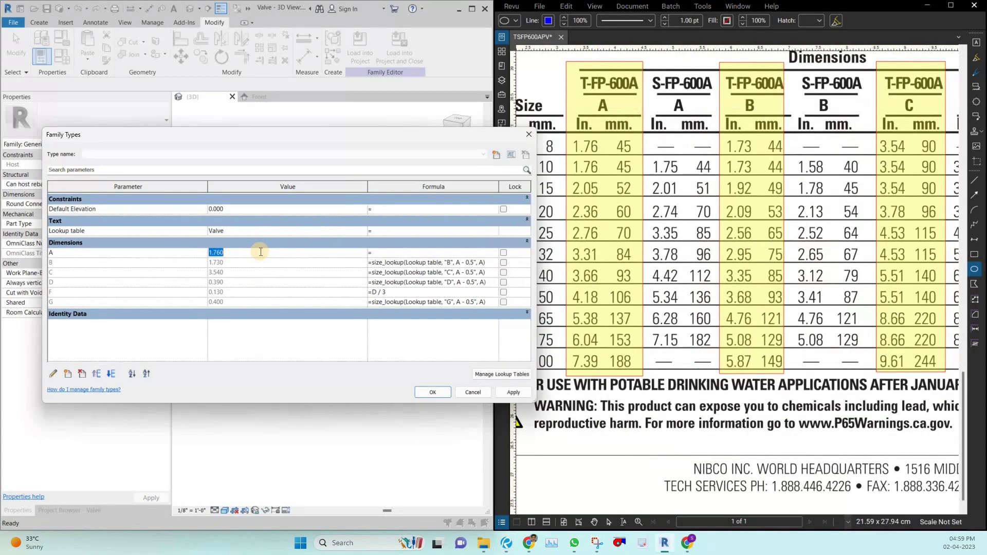
pyautogui.write('7.39')
pyautogui.press('Tab')
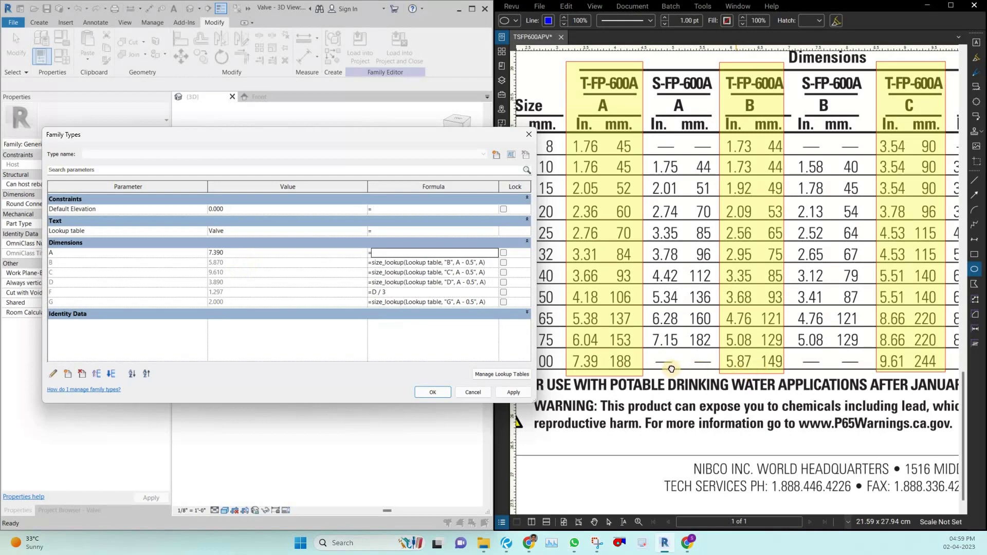
pyautogui.moveTo(866, 365); pyautogui.dragTo(626, 359, button='middle')
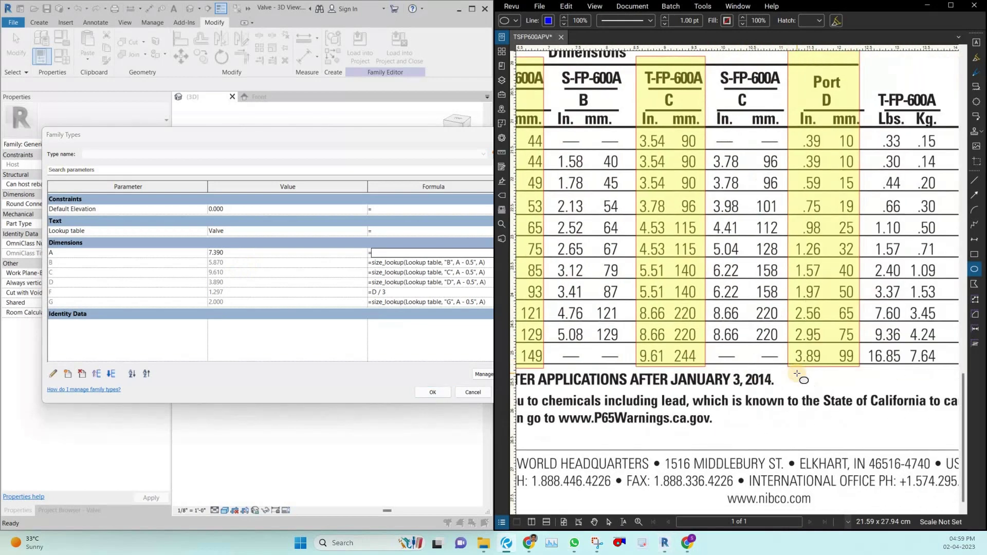
pyautogui.scroll(-3, 802, 365)
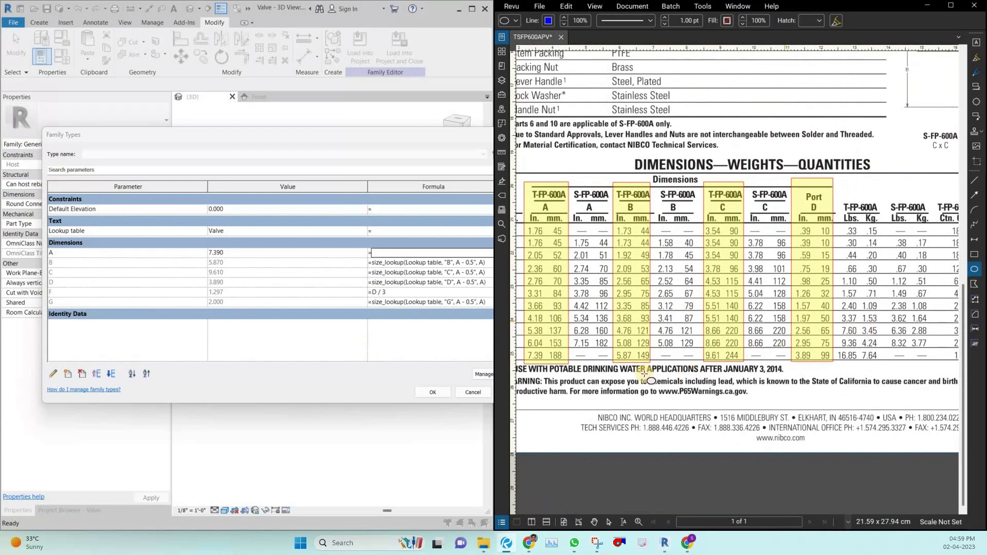
pyautogui.hscroll(-4, 645, 374)
pyautogui.scroll(3, 645, 374)
# - Set the default value in parameter B's size_lookup formula to 100
pyautogui.click(474, 264)
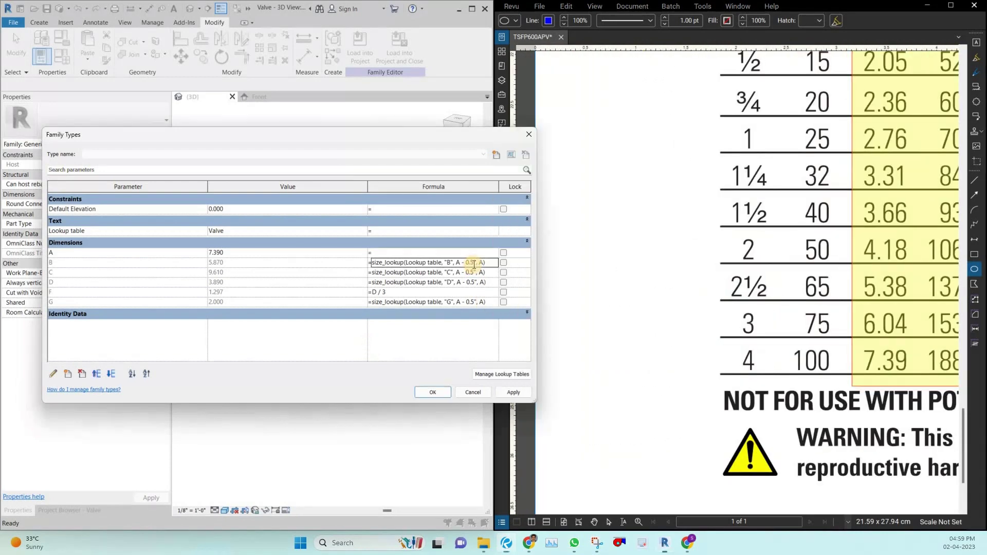
pyautogui.moveTo(476, 265); pyautogui.dragTo(458, 269)
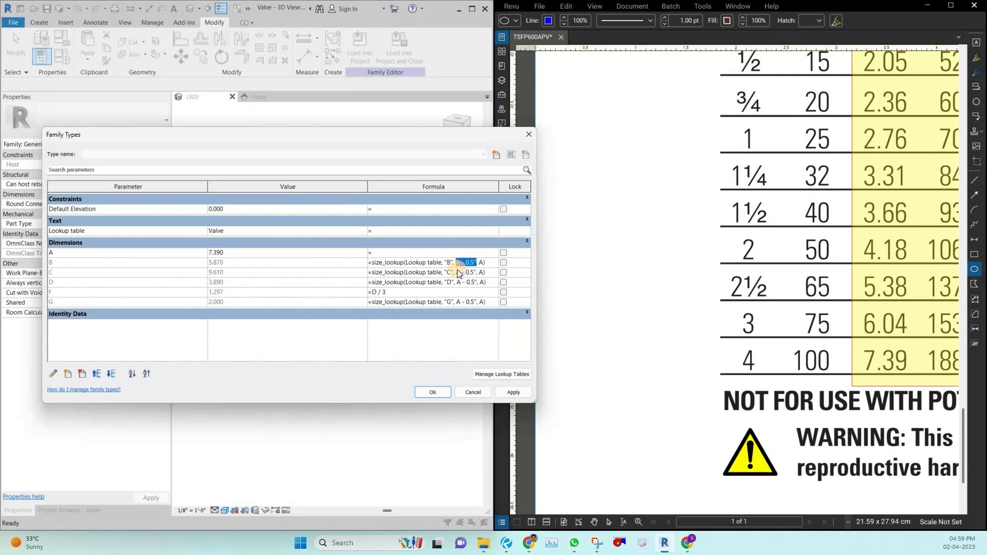
pyautogui.write('100')
pyautogui.doubleClick(462, 264)
# - Test the not-found defaults by setting parameter A to 8, a value missing from the datasheet's column A
pyautogui.click(273, 253)
pyautogui.write('8')
pyautogui.click(236, 265)
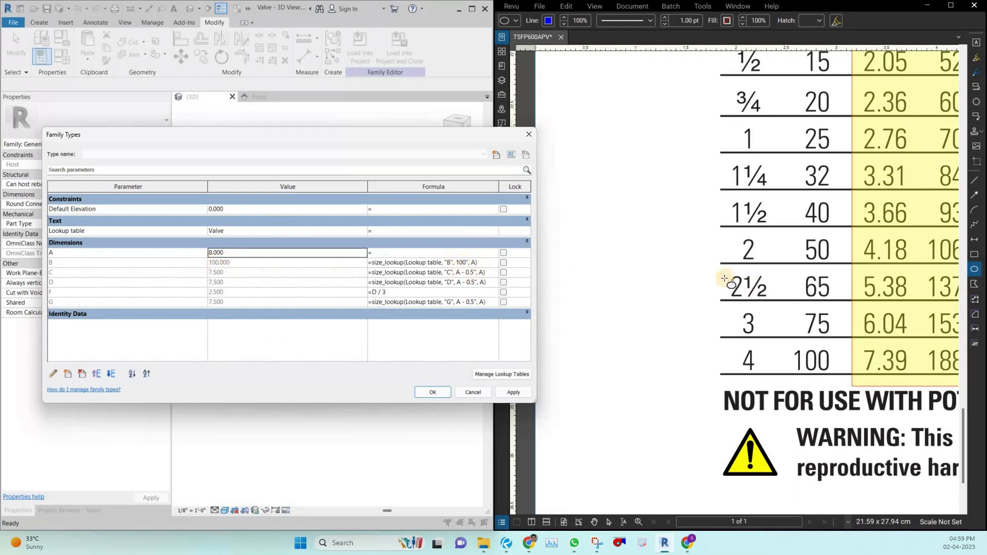
pyautogui.scroll(-2, 738, 177)
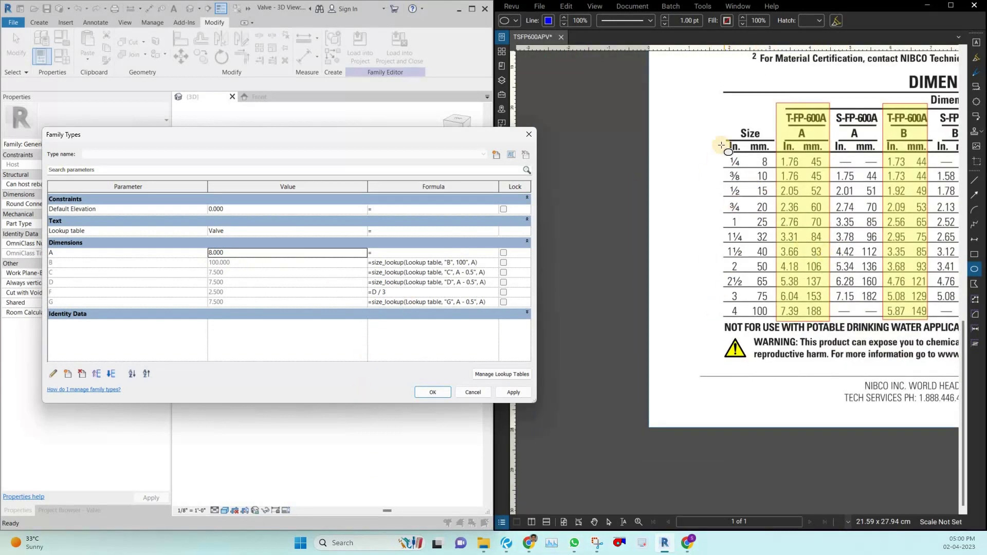
# - Set parameter A to 2.05 and accept the family type changes
pyautogui.click(239, 254)
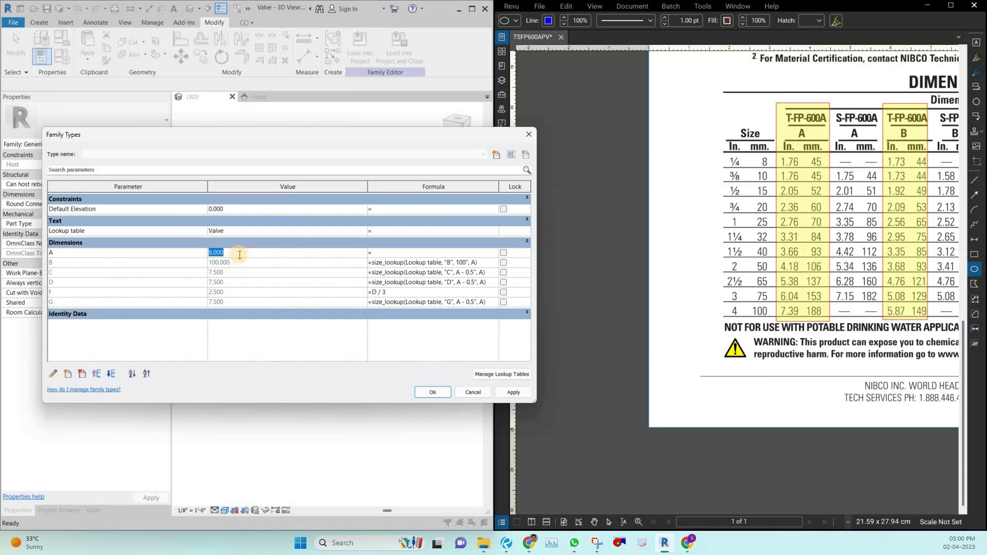
pyautogui.write('7')
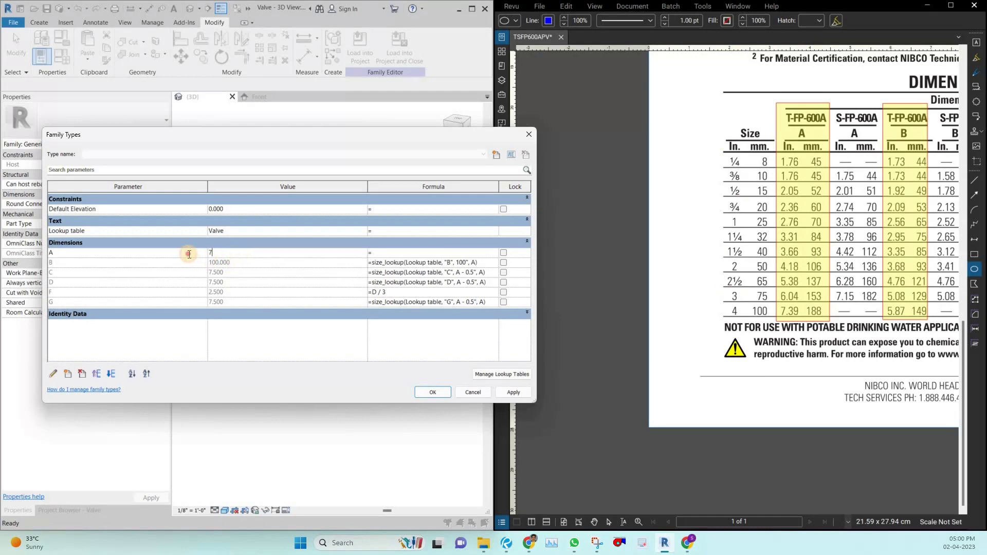
pyautogui.press('BackSpace')
pyautogui.write('2.05')
pyautogui.press('Return')
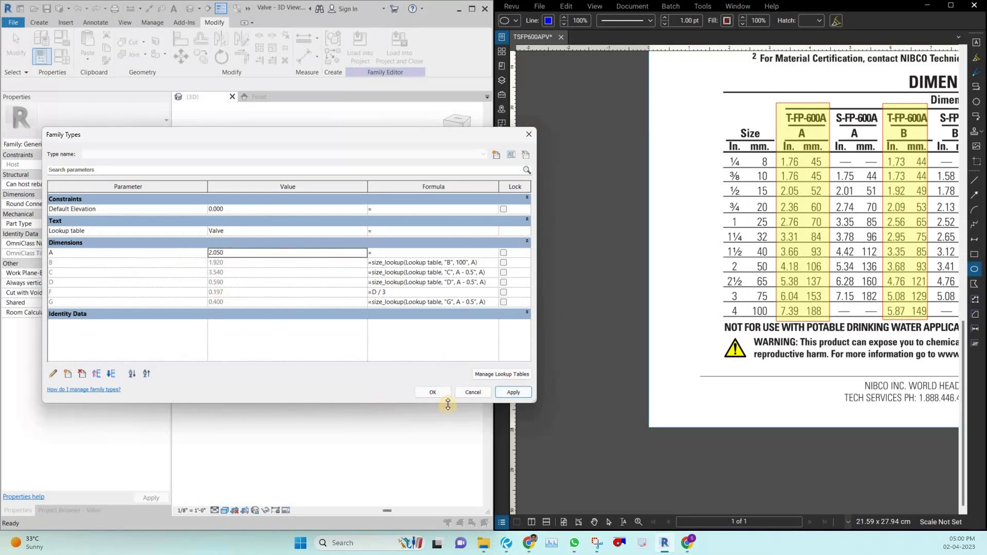
pyautogui.click(435, 392)
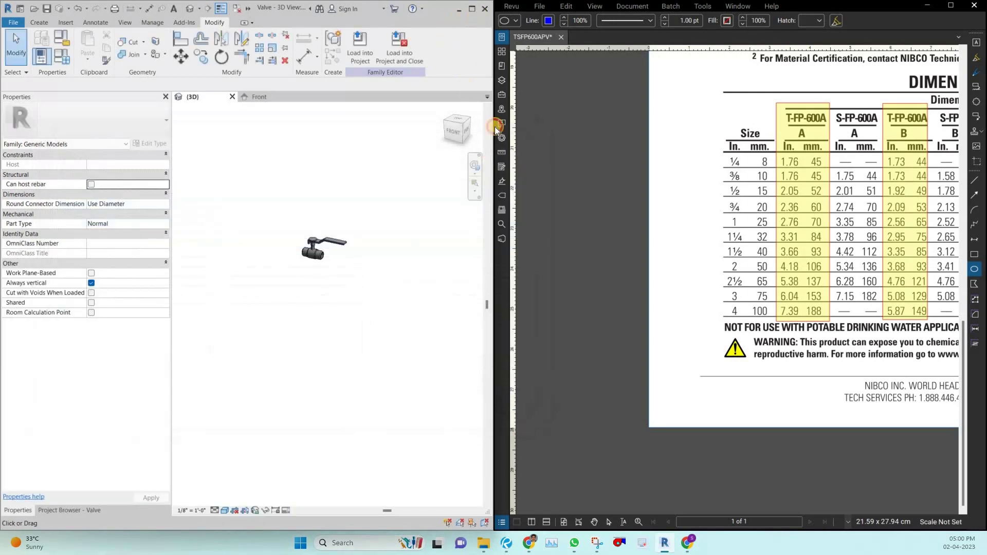
# - Maximize the Revit window and open the valve family's Family Types
pyautogui.press('super+Up')
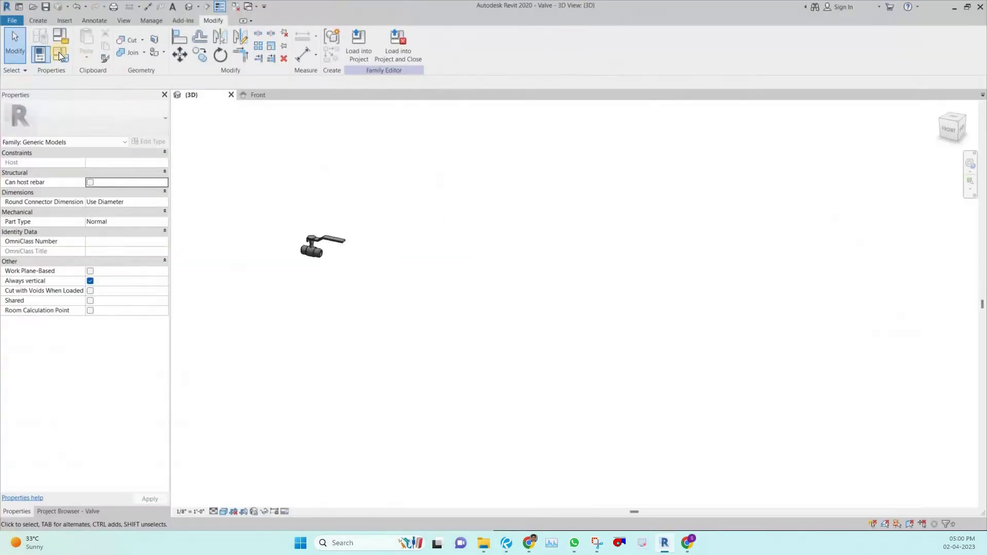
pyautogui.press('f')
pyautogui.press('t')
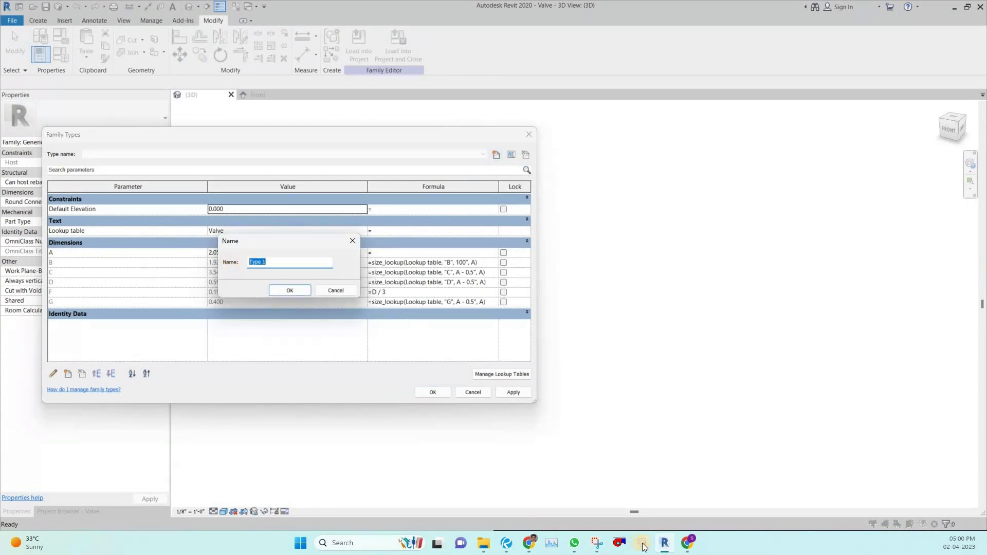
pyautogui.click(508, 542)
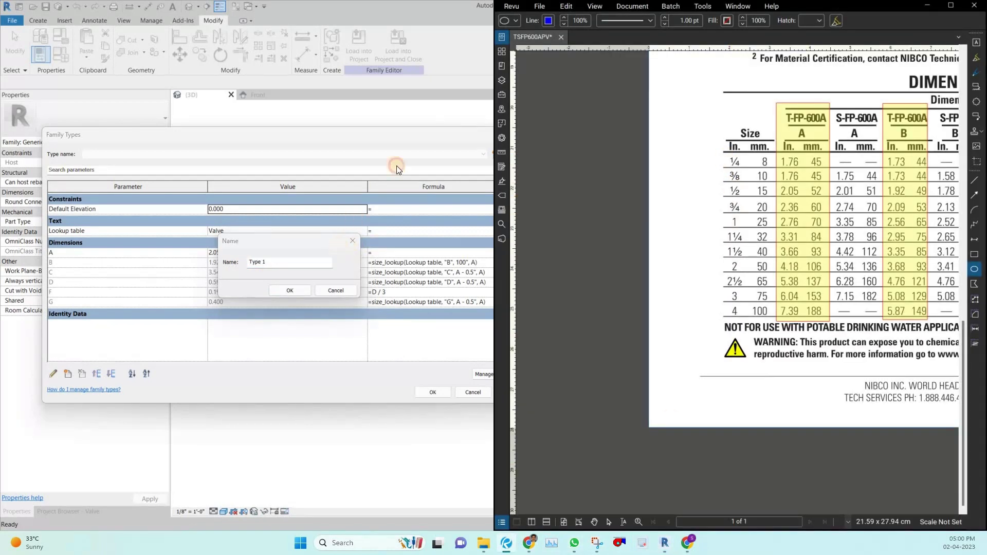
pyautogui.moveTo(339, 246); pyautogui.dragTo(396, 165)
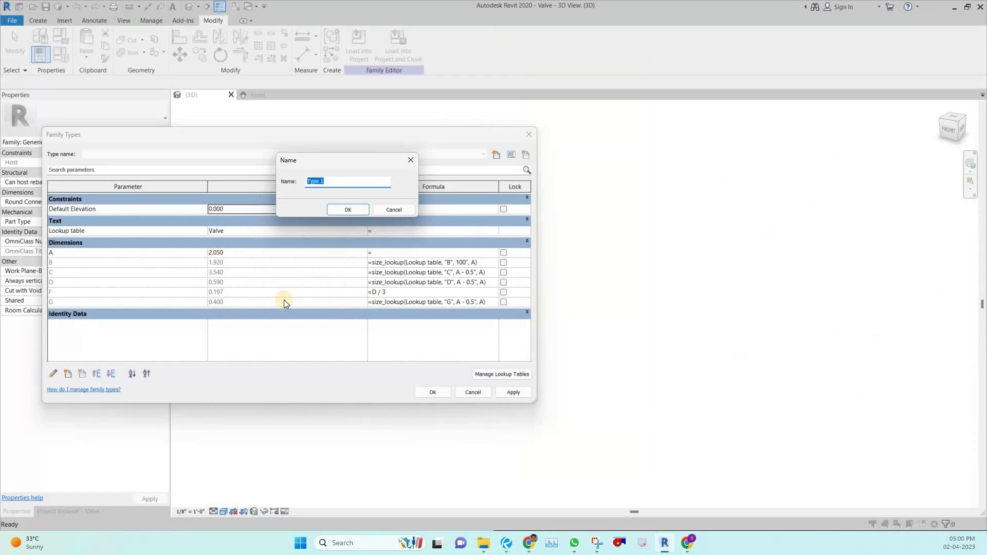
pyautogui.click(375, 208)
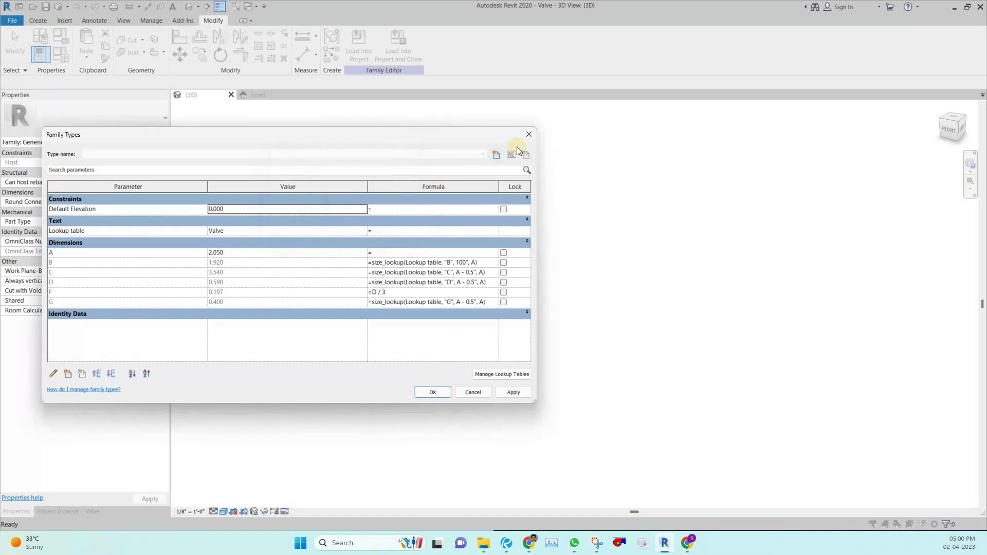
# - Review the arguments of parameter B's size_lookup formula in Family Types and check the table name under Manage Lookup Tables
pyautogui.click(528, 135)
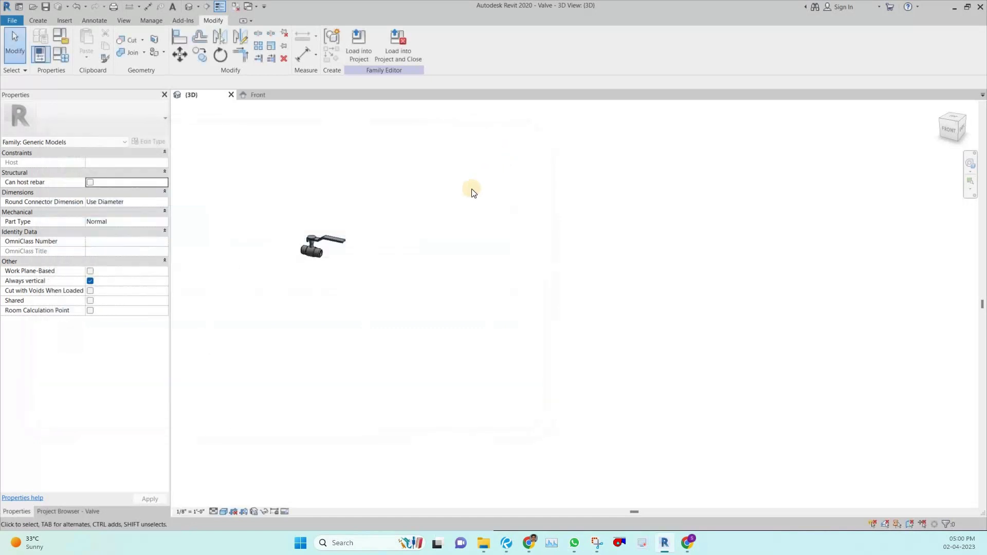
pyautogui.click(62, 60)
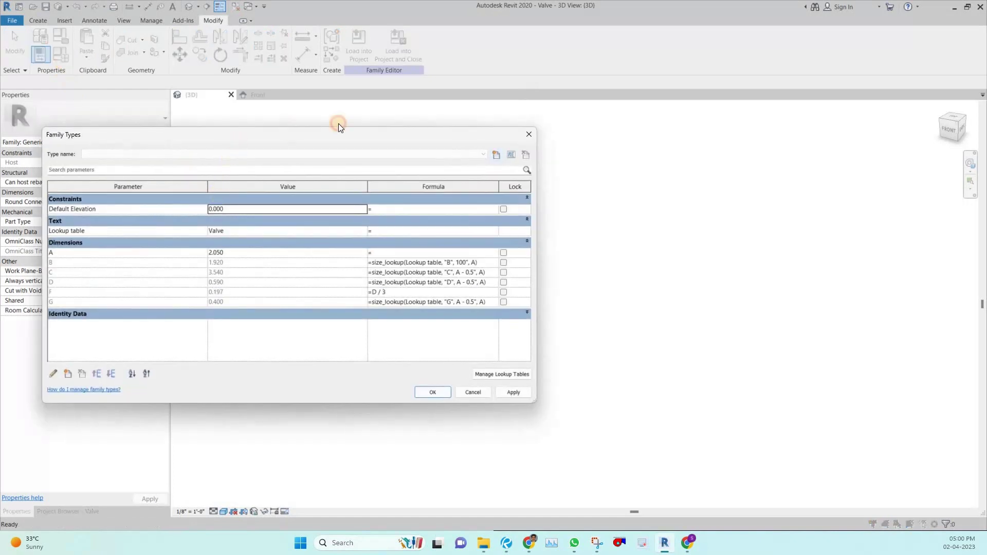
pyautogui.moveTo(324, 136); pyautogui.dragTo(443, 111)
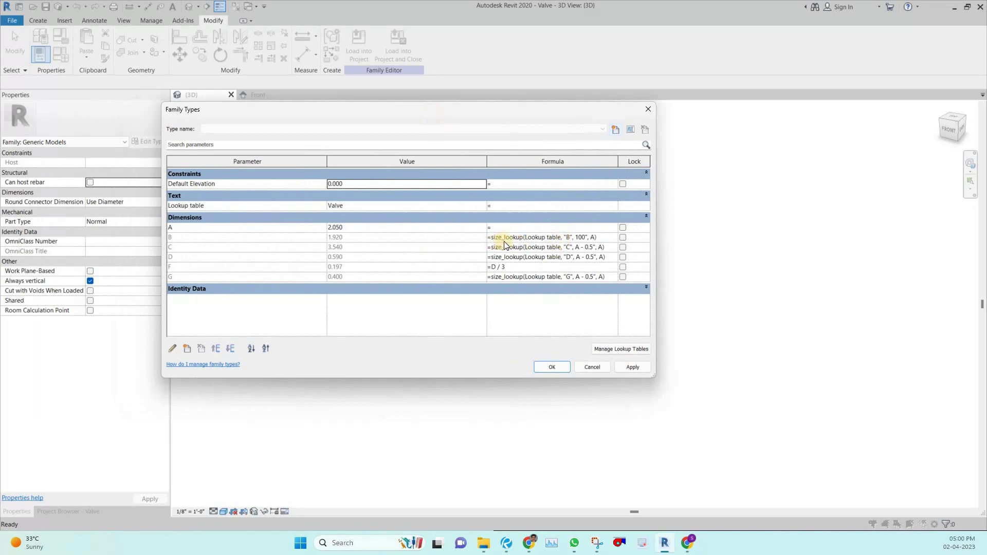
pyautogui.click(524, 238)
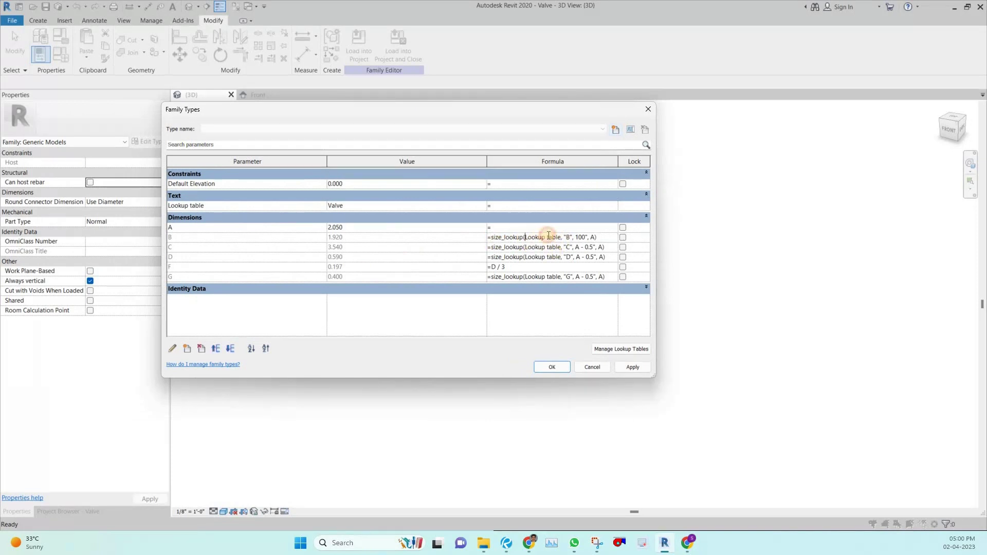
pyautogui.moveTo(524, 237); pyautogui.dragTo(559, 240)
pyautogui.click(607, 352)
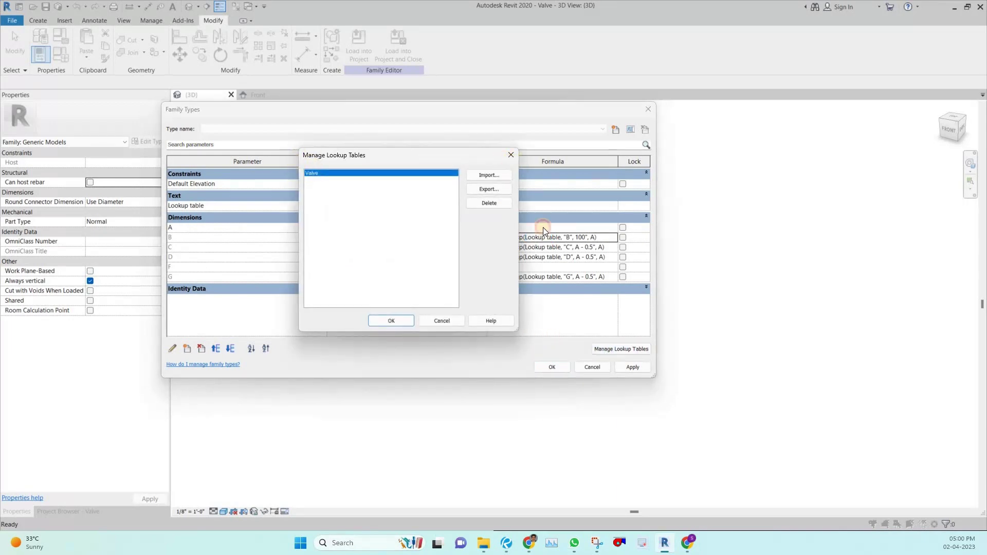
pyautogui.click(511, 155)
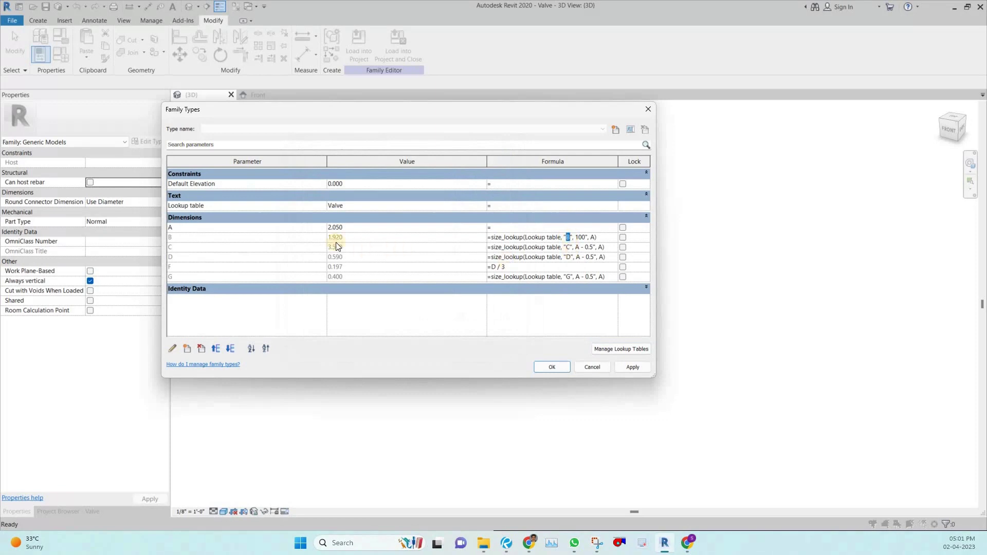
pyautogui.doubleClick(585, 238)
pyautogui.doubleClick(593, 237)
# - Switch to the datasheet in Revu and mark the line directly below the size 4 row with a yellow-filled rectangle
pyautogui.click(508, 543)
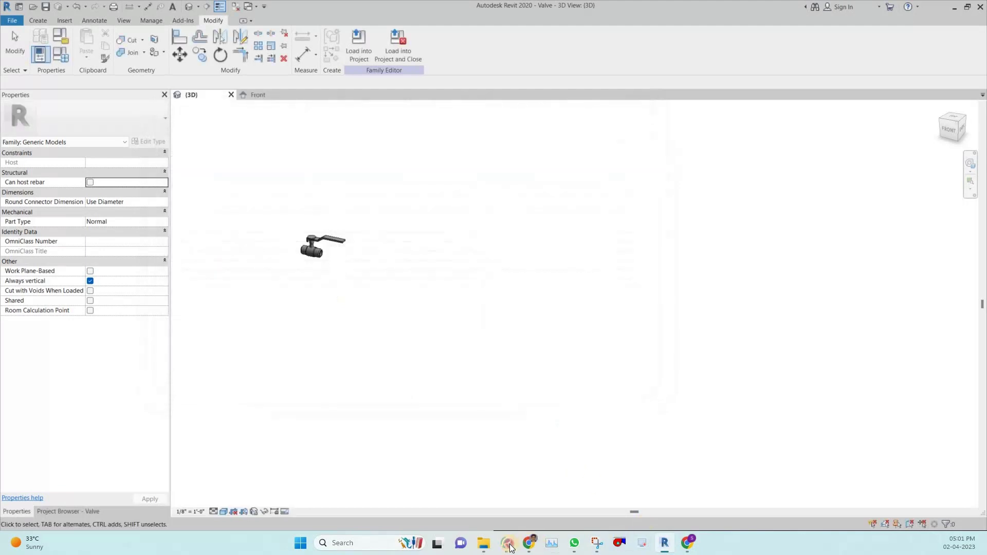
pyautogui.moveTo(740, 308); pyautogui.dragTo(761, 316, button='middle')
pyautogui.scroll(-3, 670, 343)
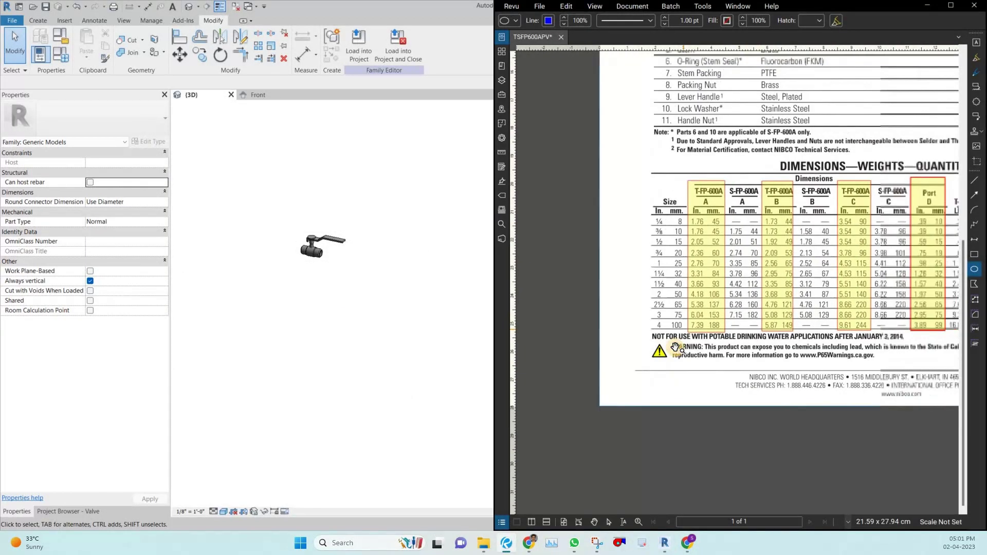
pyautogui.press('Escape')
pyautogui.press('r')
pyautogui.moveTo(652, 332)
pyautogui.mouseDown()
pyautogui.moveTo(913, 344)
pyautogui.moveTo(903, 341)
pyautogui.mouseUp()
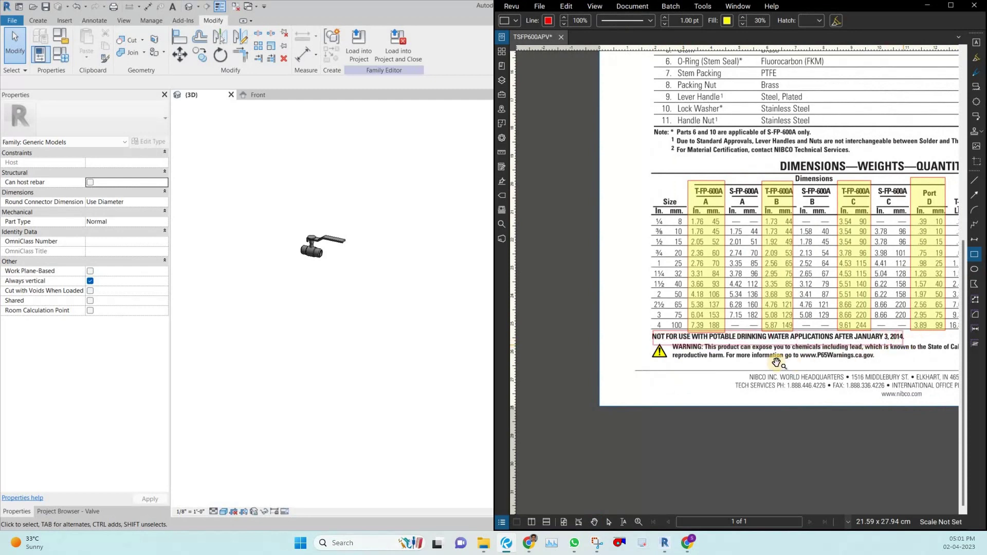
pyautogui.press('Escape')
# - Launch Excel and open the recent Valve file from the Lookup table folder in a maximized window
pyautogui.click(483, 543)
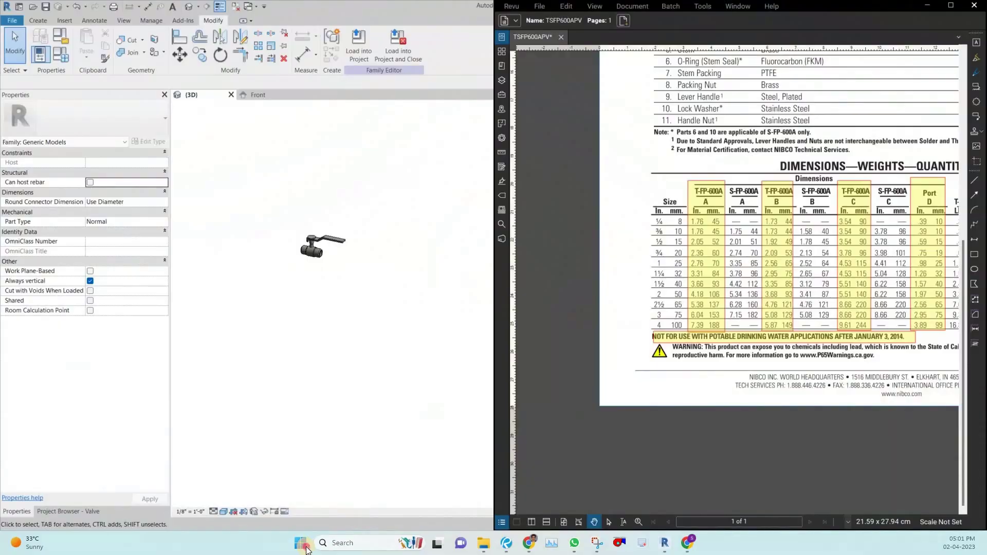
pyautogui.click(300, 543)
pyautogui.write('EXCE')
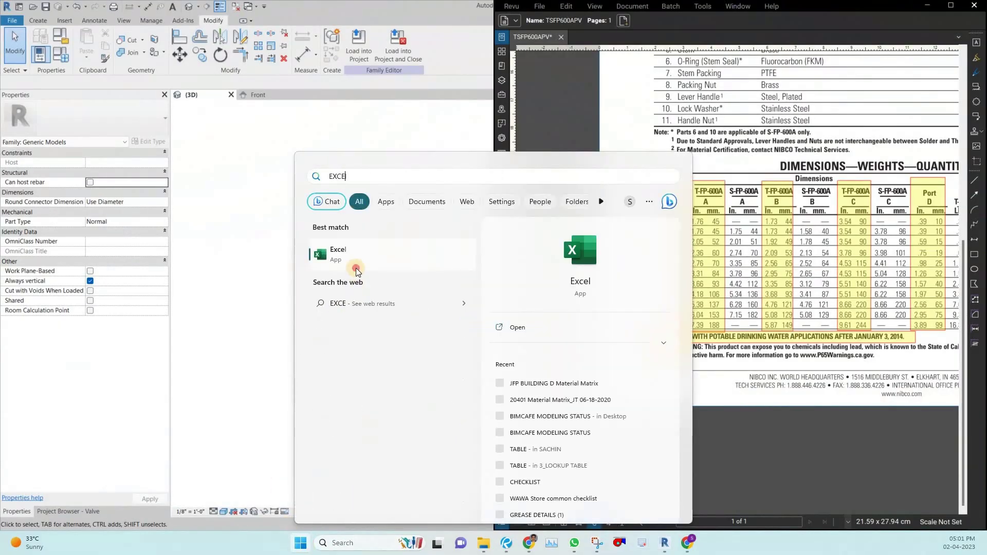
pyautogui.click(356, 267)
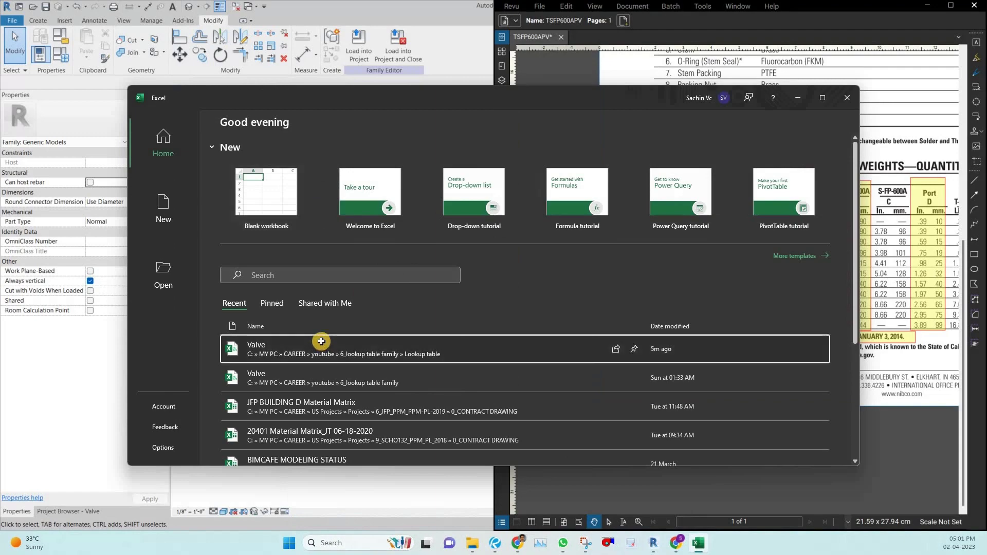
pyautogui.click(322, 342)
pyautogui.click(822, 97)
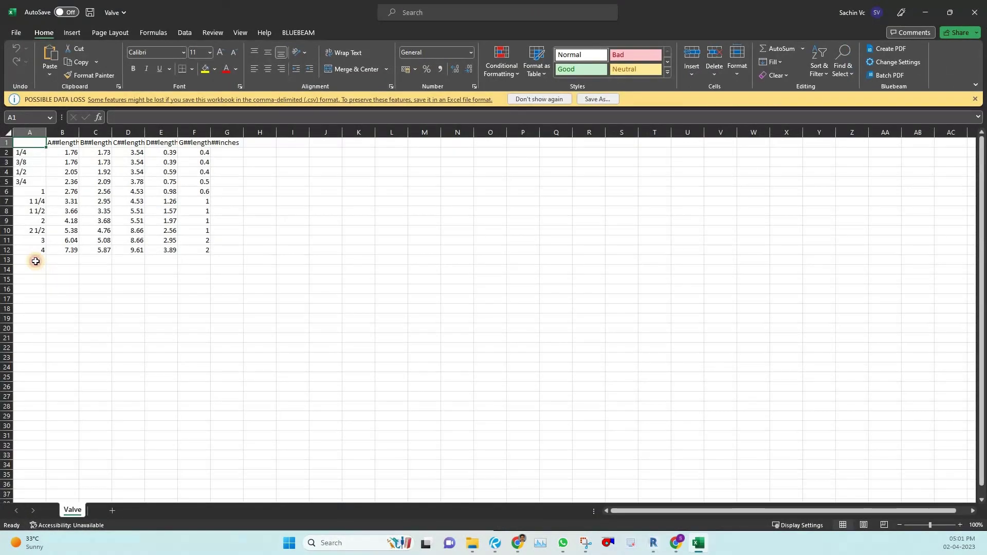
# - Add a size 5 row below size 4, entering 5 for each of the A, B, C, D and G lengths
pyautogui.click(36, 261)
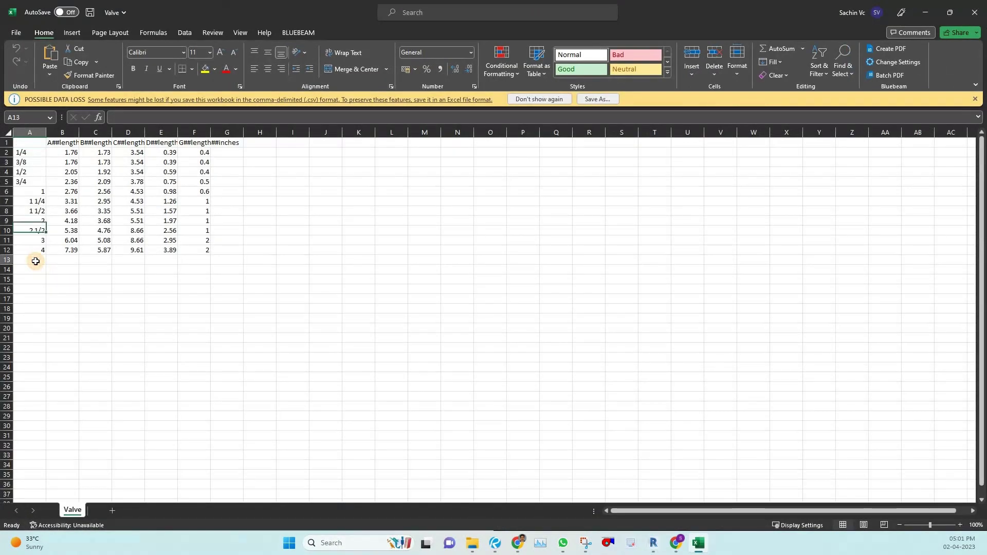
pyautogui.write('5')
pyautogui.click(70, 261)
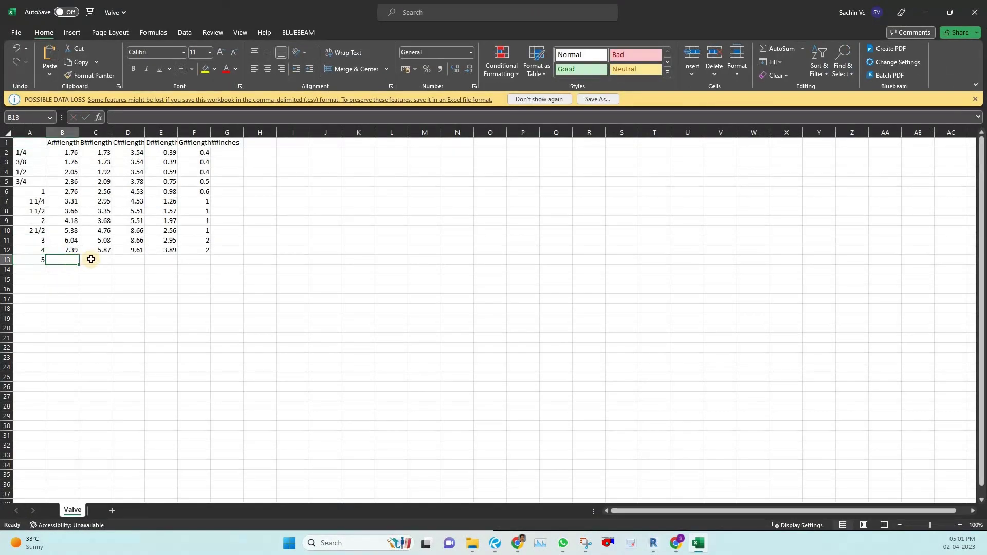
pyautogui.write('5')
pyautogui.press('Tab')
pyautogui.write('5')
pyautogui.press('Tab')
pyautogui.write('5')
pyautogui.press('Tab')
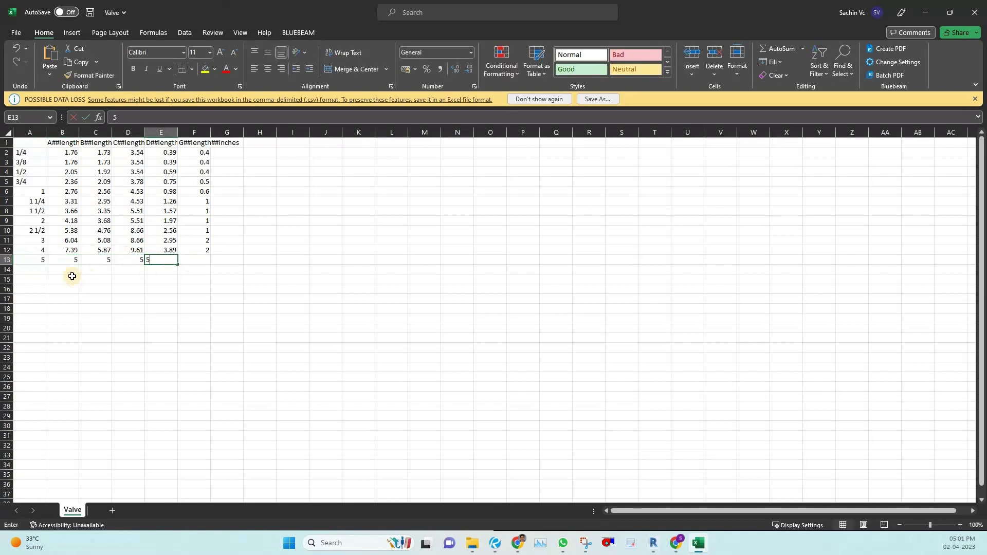
pyautogui.write('5')
pyautogui.press('Tab')
pyautogui.write('5')
pyautogui.click(150, 286)
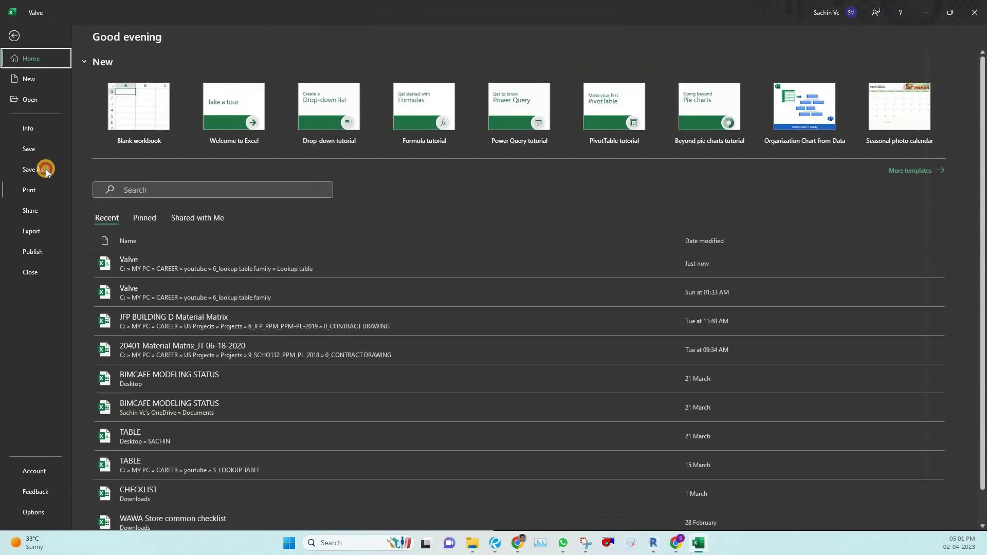
# - Save the table as CSV over the existing Valve file in the Lookup table folder and close Excel
pyautogui.click(45, 169)
pyautogui.click(155, 208)
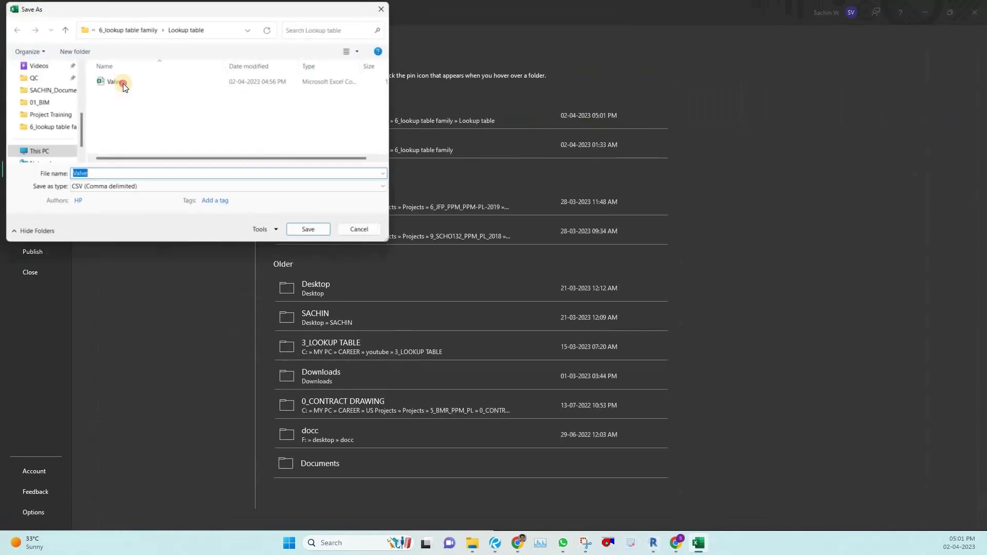
pyautogui.click(144, 81)
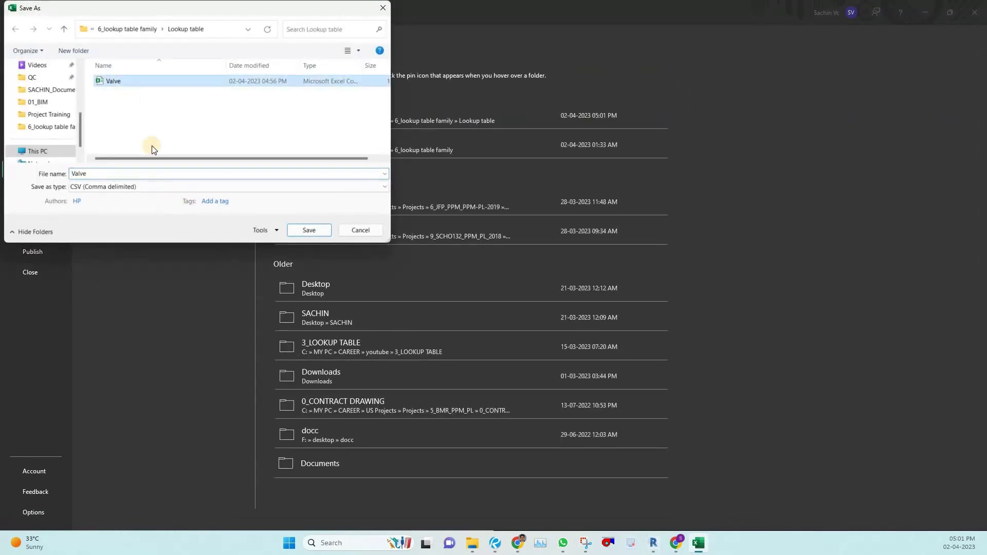
pyautogui.click(101, 173)
pyautogui.click(310, 226)
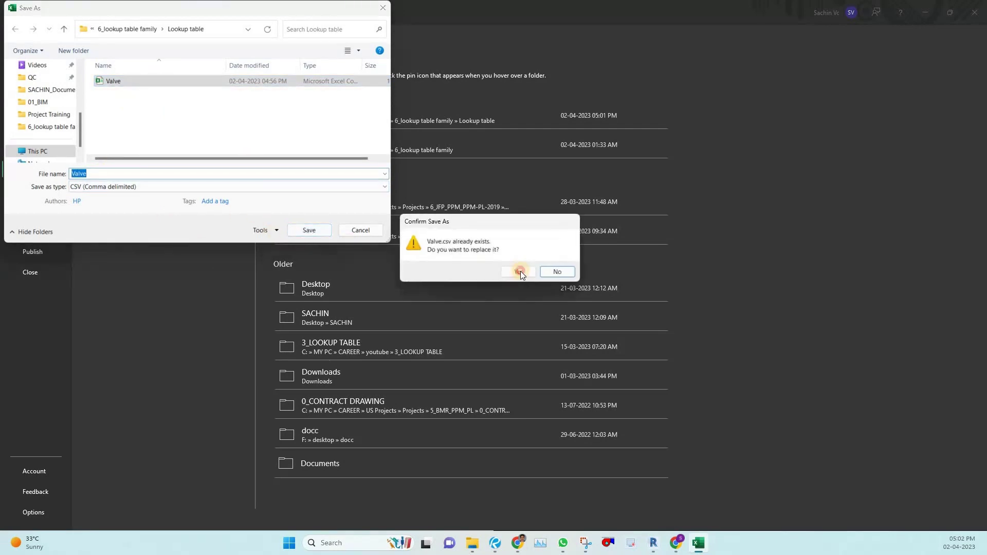
pyautogui.click(519, 271)
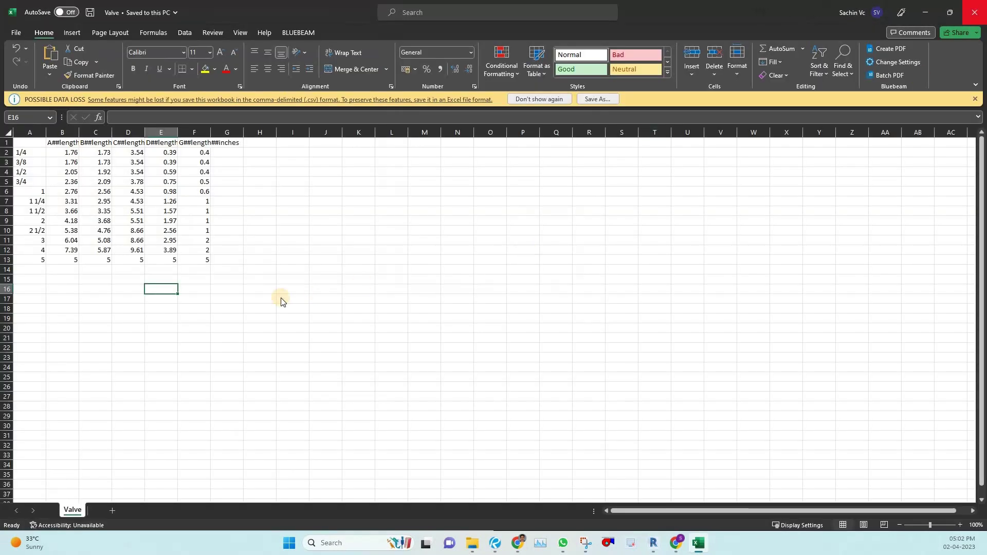
pyautogui.hotkey('alt', 'F4')
# - Switch to Revit and delete the existing Valve lookup table from the family
pyautogui.click(98, 126)
pyautogui.click(66, 58)
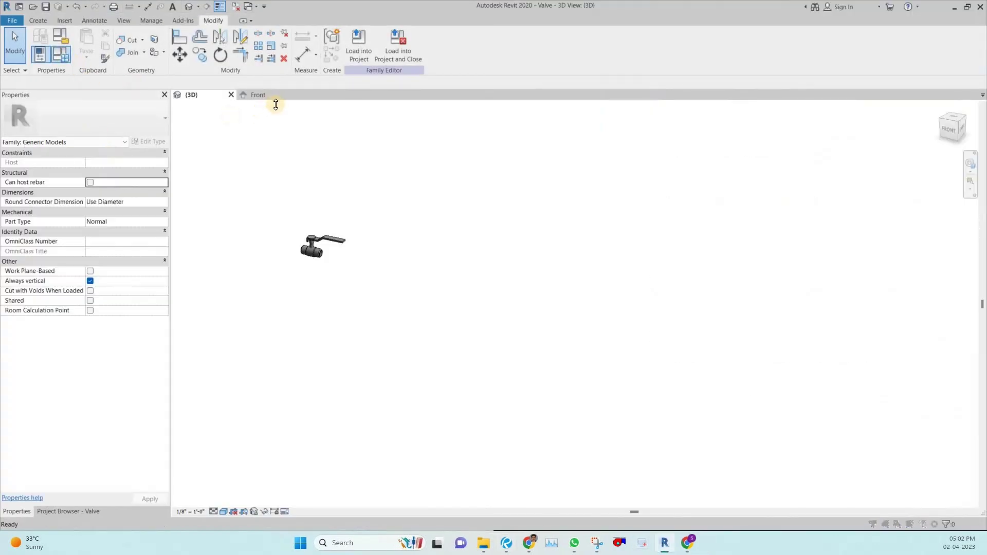
pyautogui.moveTo(522, 100); pyautogui.dragTo(765, 89)
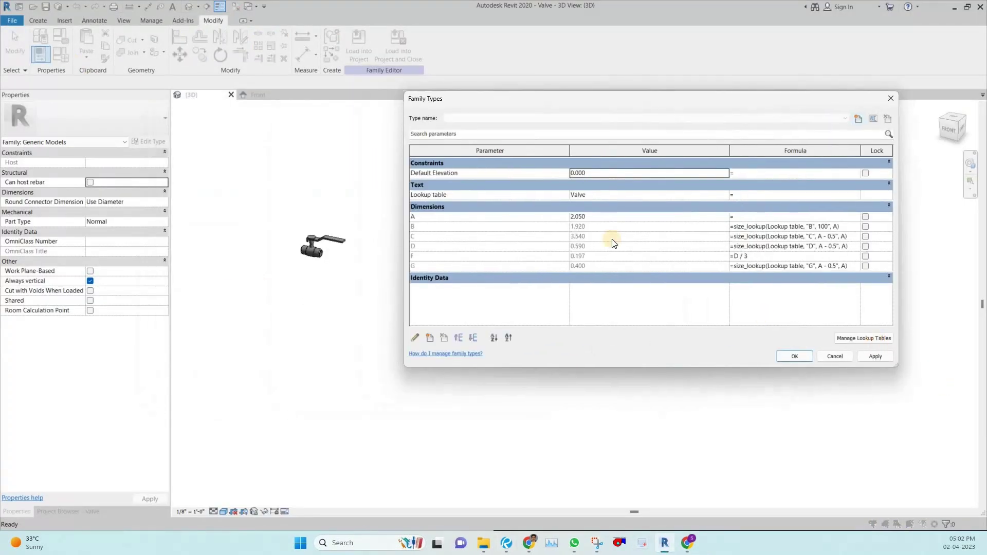
pyautogui.click(876, 341)
pyautogui.click(730, 193)
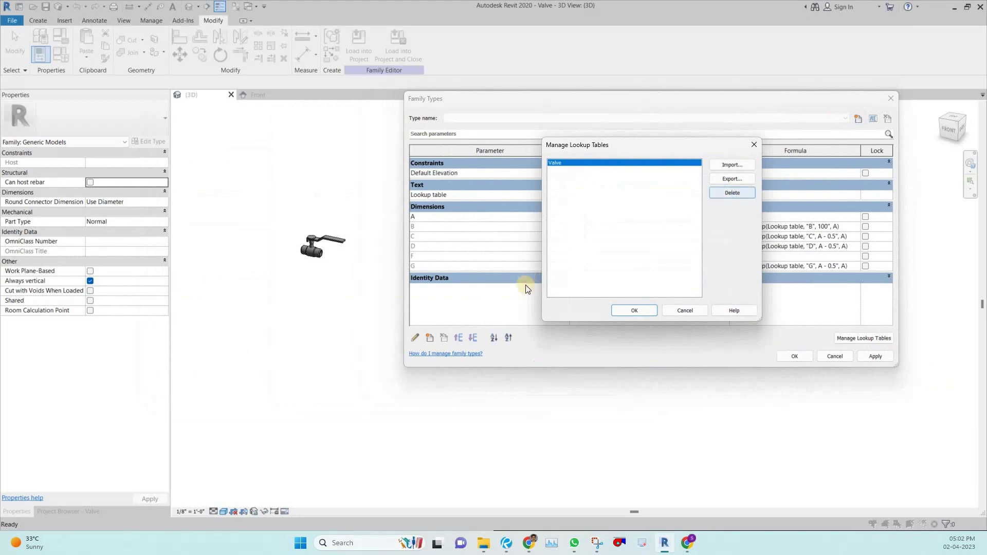
pyautogui.press('Left')
pyautogui.press('Return')
# - Import the updated Valve CSV file as the family's lookup table and accept it
pyautogui.click(731, 166)
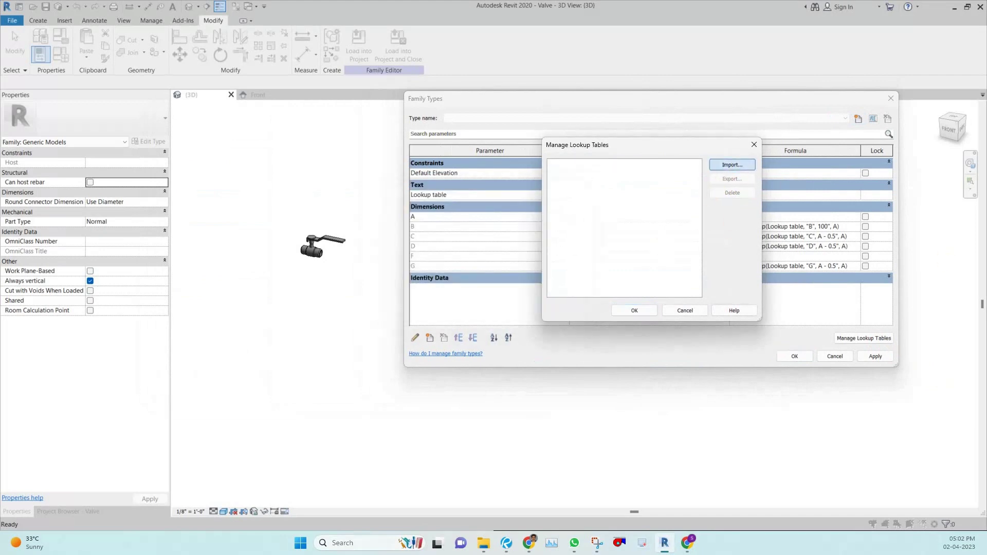
pyautogui.click(352, 307)
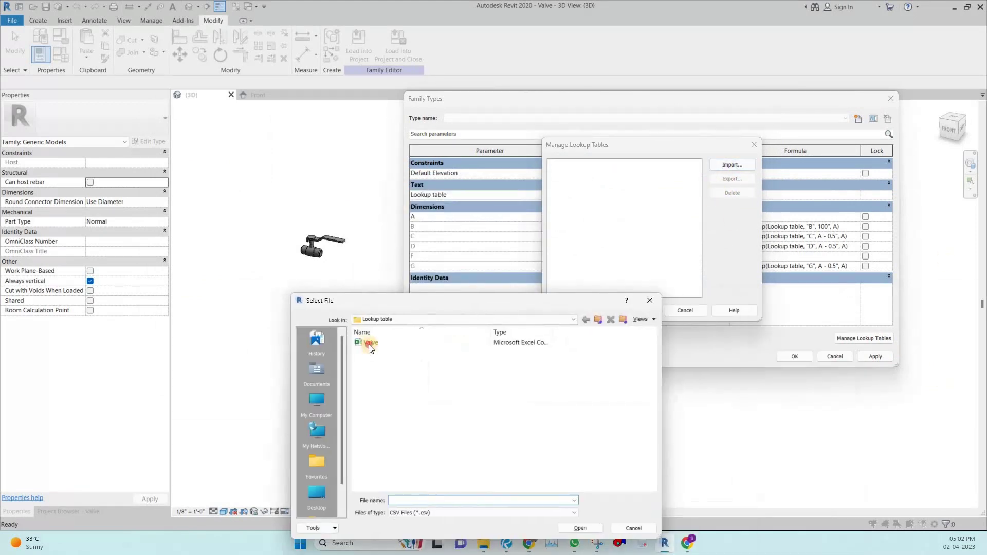
pyautogui.click(368, 344)
pyautogui.click(584, 528)
pyautogui.press('Return')
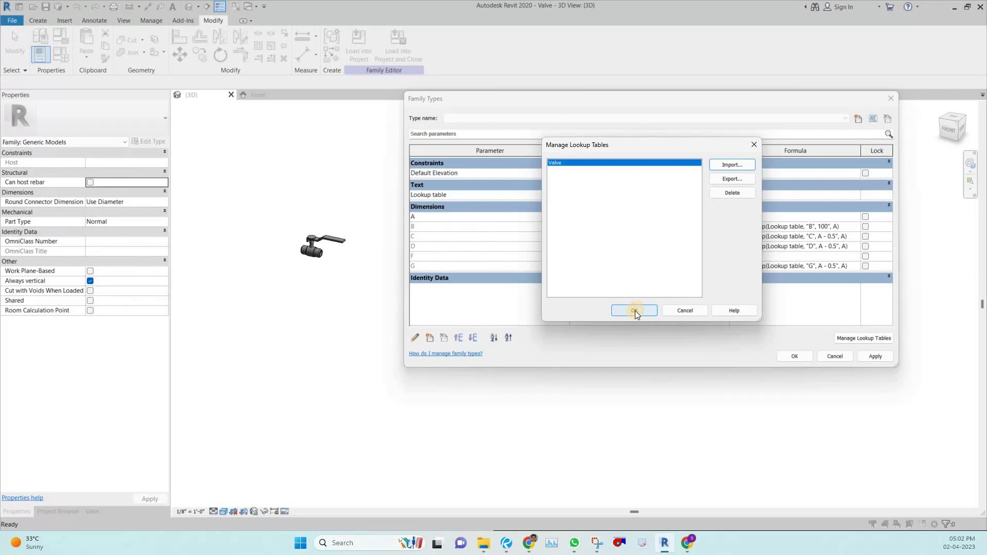
pyautogui.click(635, 310)
# - Set parameter A to 5 to test the new lookup table row
pyautogui.click(639, 221)
pyautogui.click(639, 221)
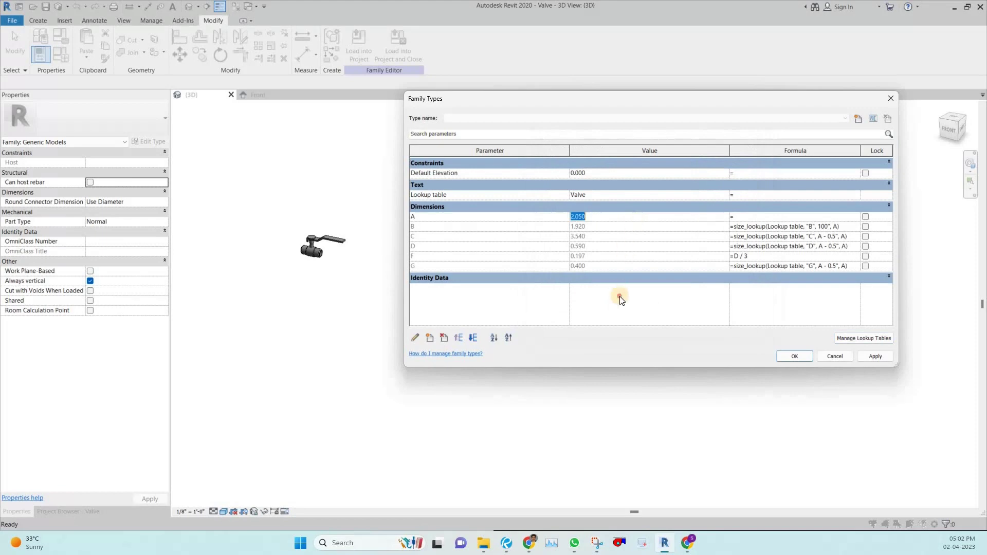
pyautogui.write('5')
pyautogui.press('Return')
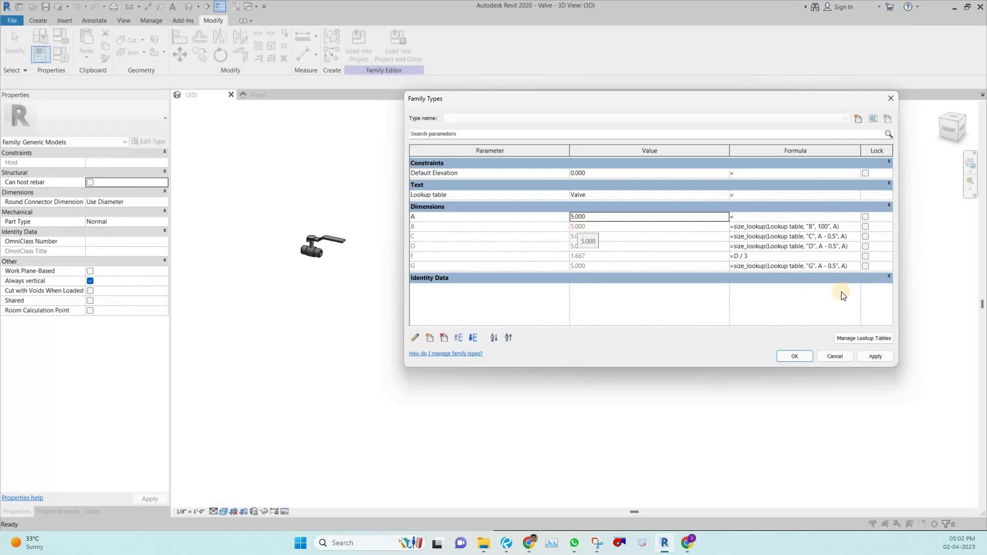
# - Check the lookup table list and try to accept the family types with parameter A at 5
pyautogui.click(859, 337)
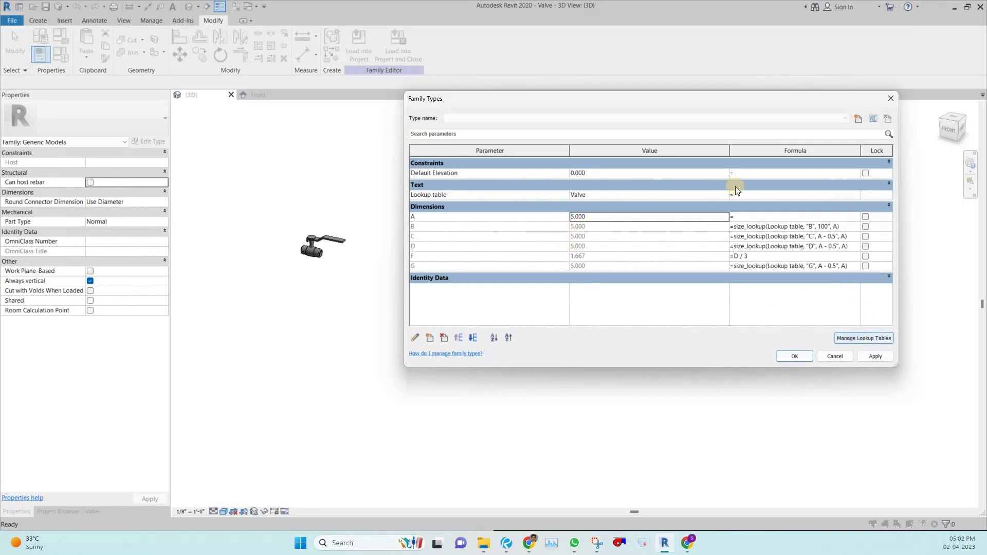
pyautogui.click(633, 313)
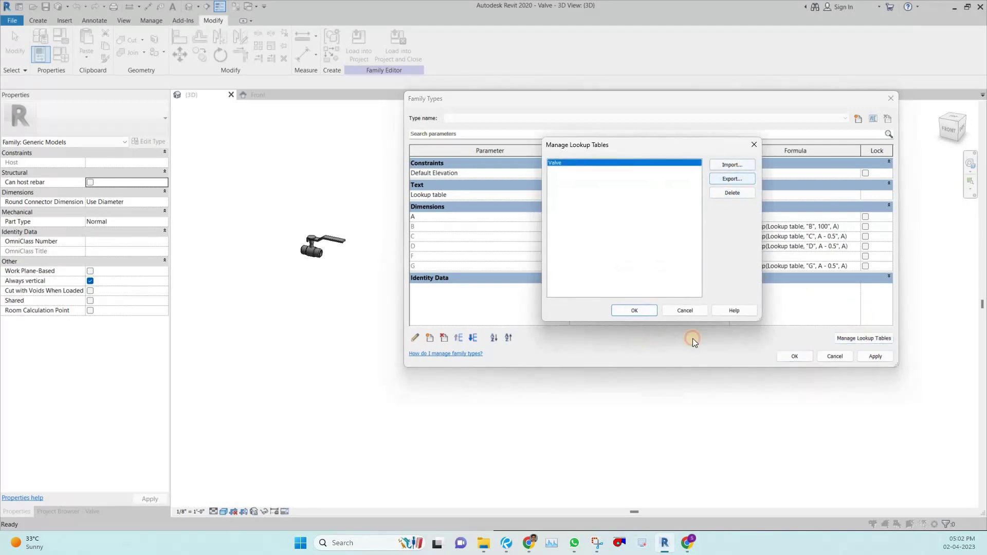
pyautogui.click(779, 356)
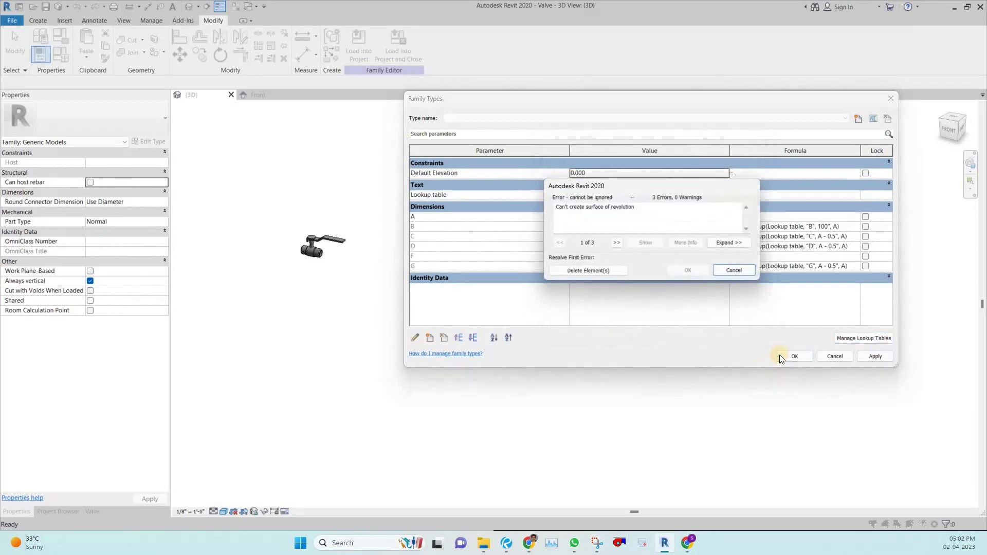
pyautogui.press('Escape')
pyautogui.click(622, 219)
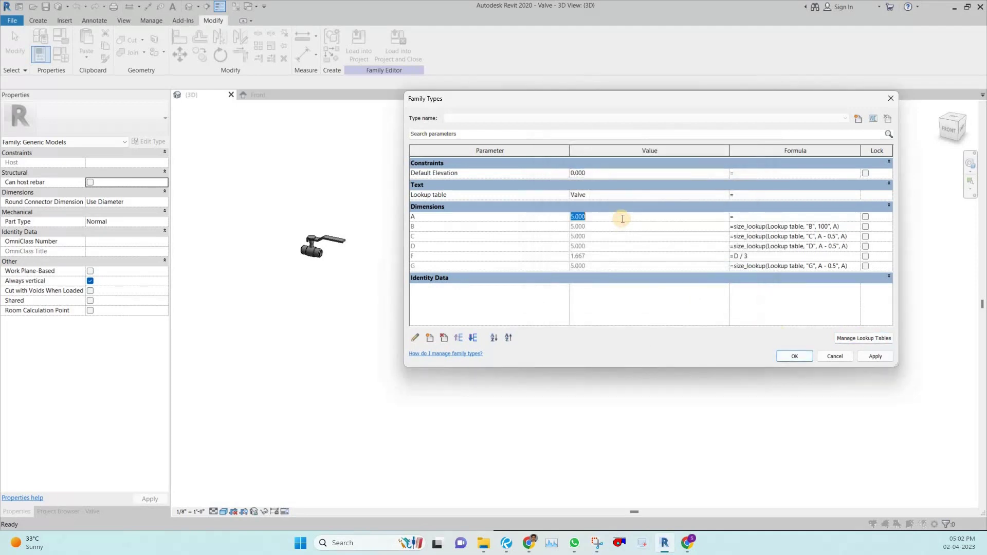
pyautogui.write('2.')
pyautogui.press('Escape')
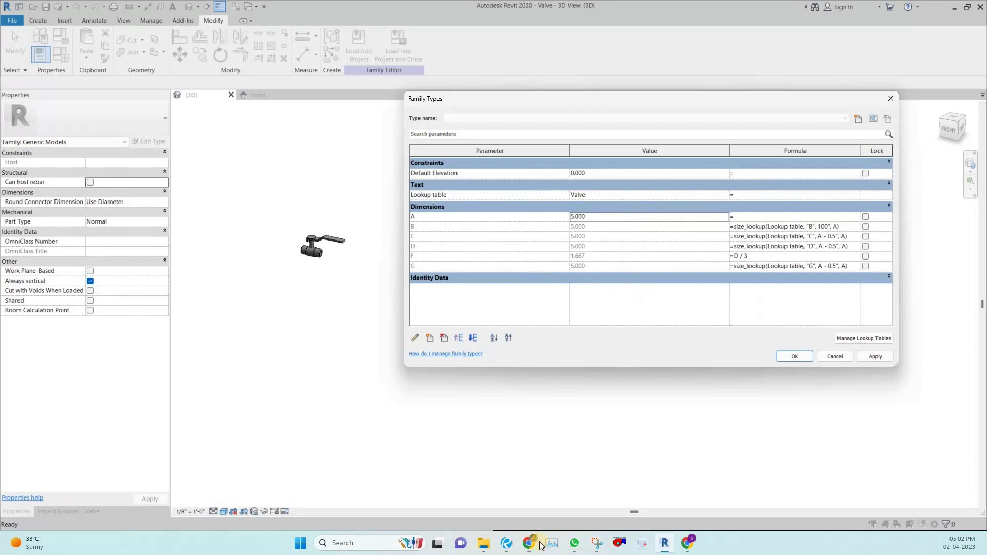
# - Check the A dimensions in the valve's PDF data sheet, set parameter A to 2.05 and accept the family types
pyautogui.click(507, 546)
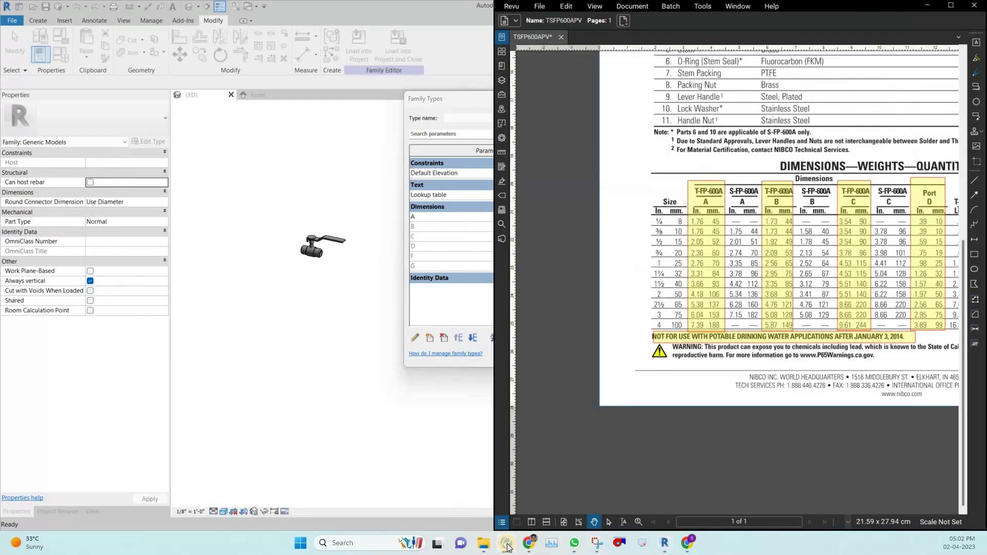
pyautogui.hotkey('alt', 'Tab')
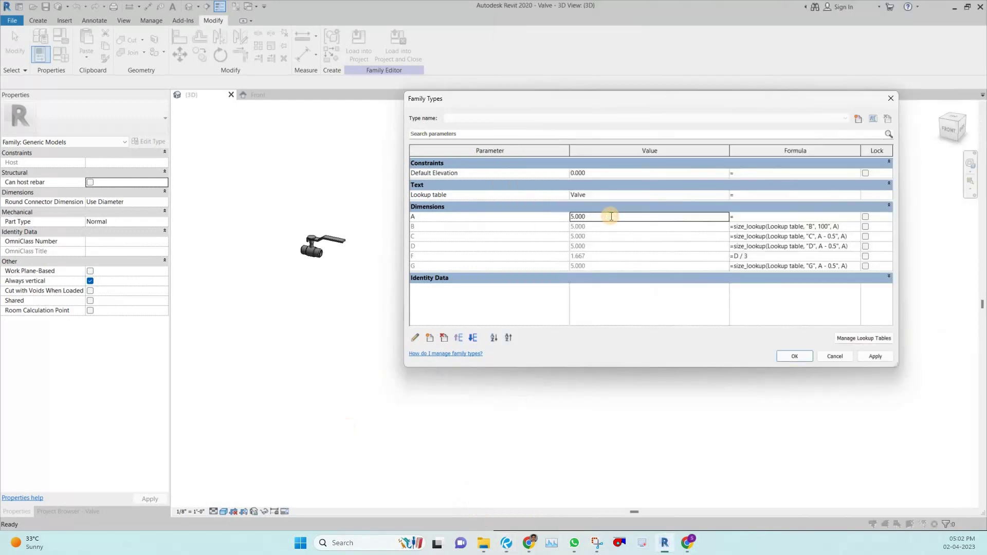
pyautogui.click(611, 216)
pyautogui.write('2.05')
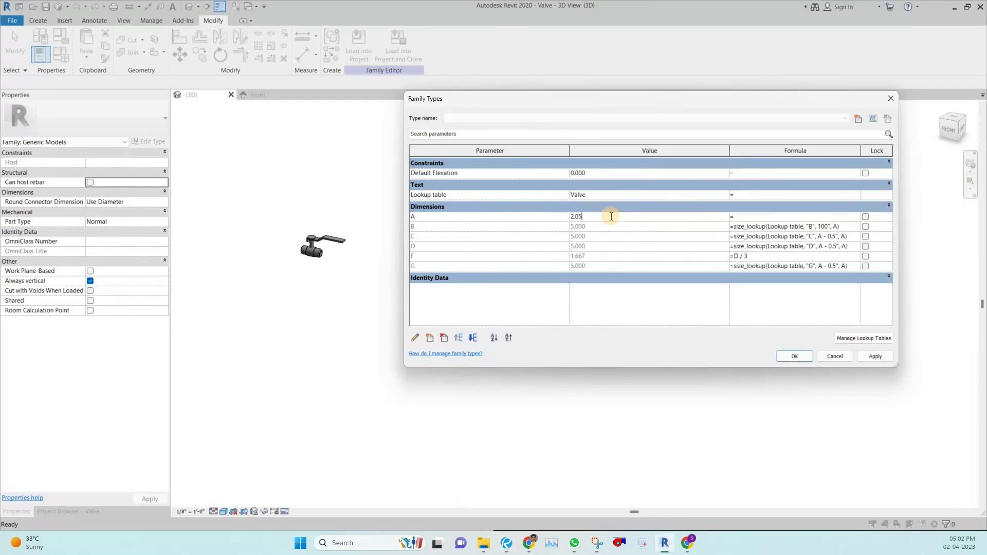
pyautogui.press('Tab')
pyautogui.click(794, 357)
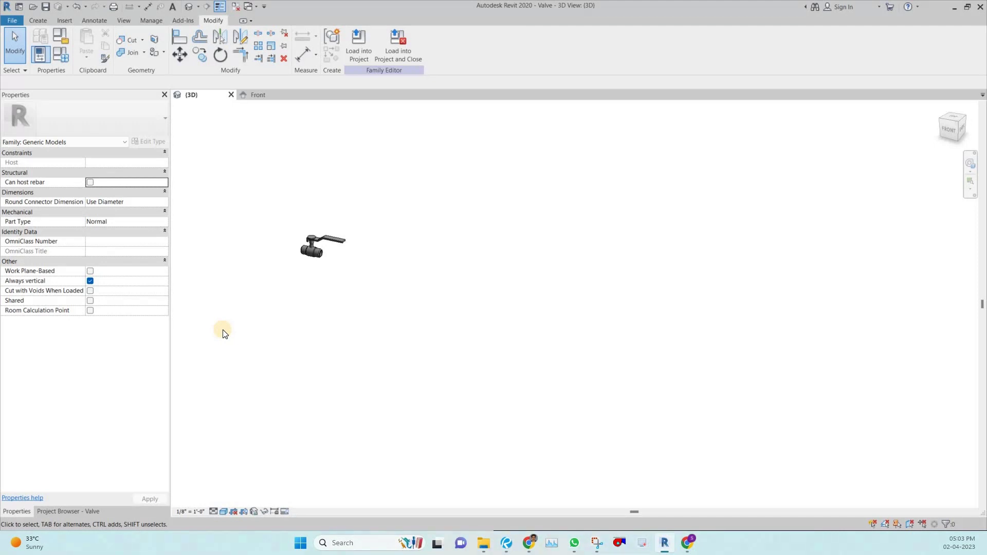
# - Export the family's Valve lookup table as Valve.csv in the Lookup table folder and accept the family types
pyautogui.click(60, 53)
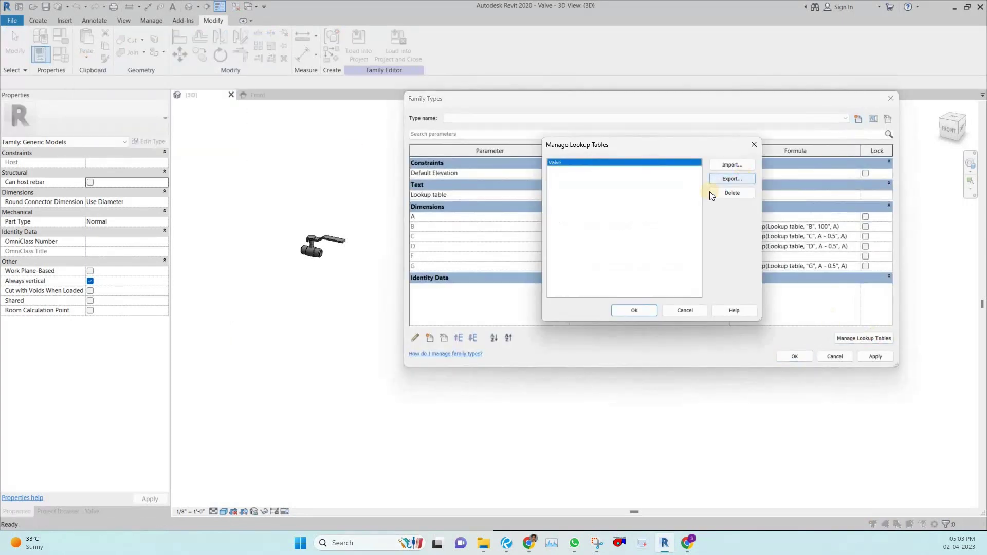
pyautogui.click(732, 179)
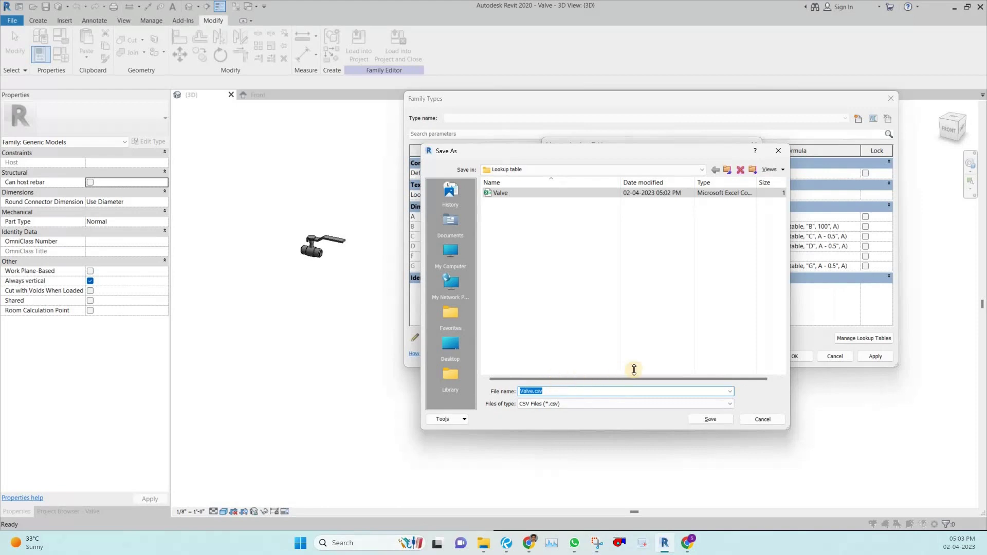
pyautogui.press('Return')
pyautogui.press('Return')
pyautogui.click(788, 353)
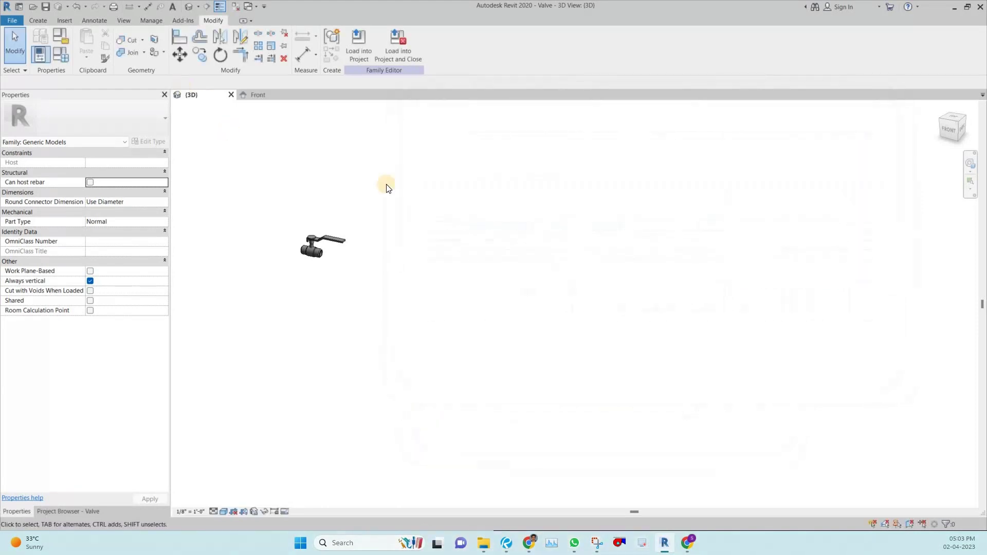